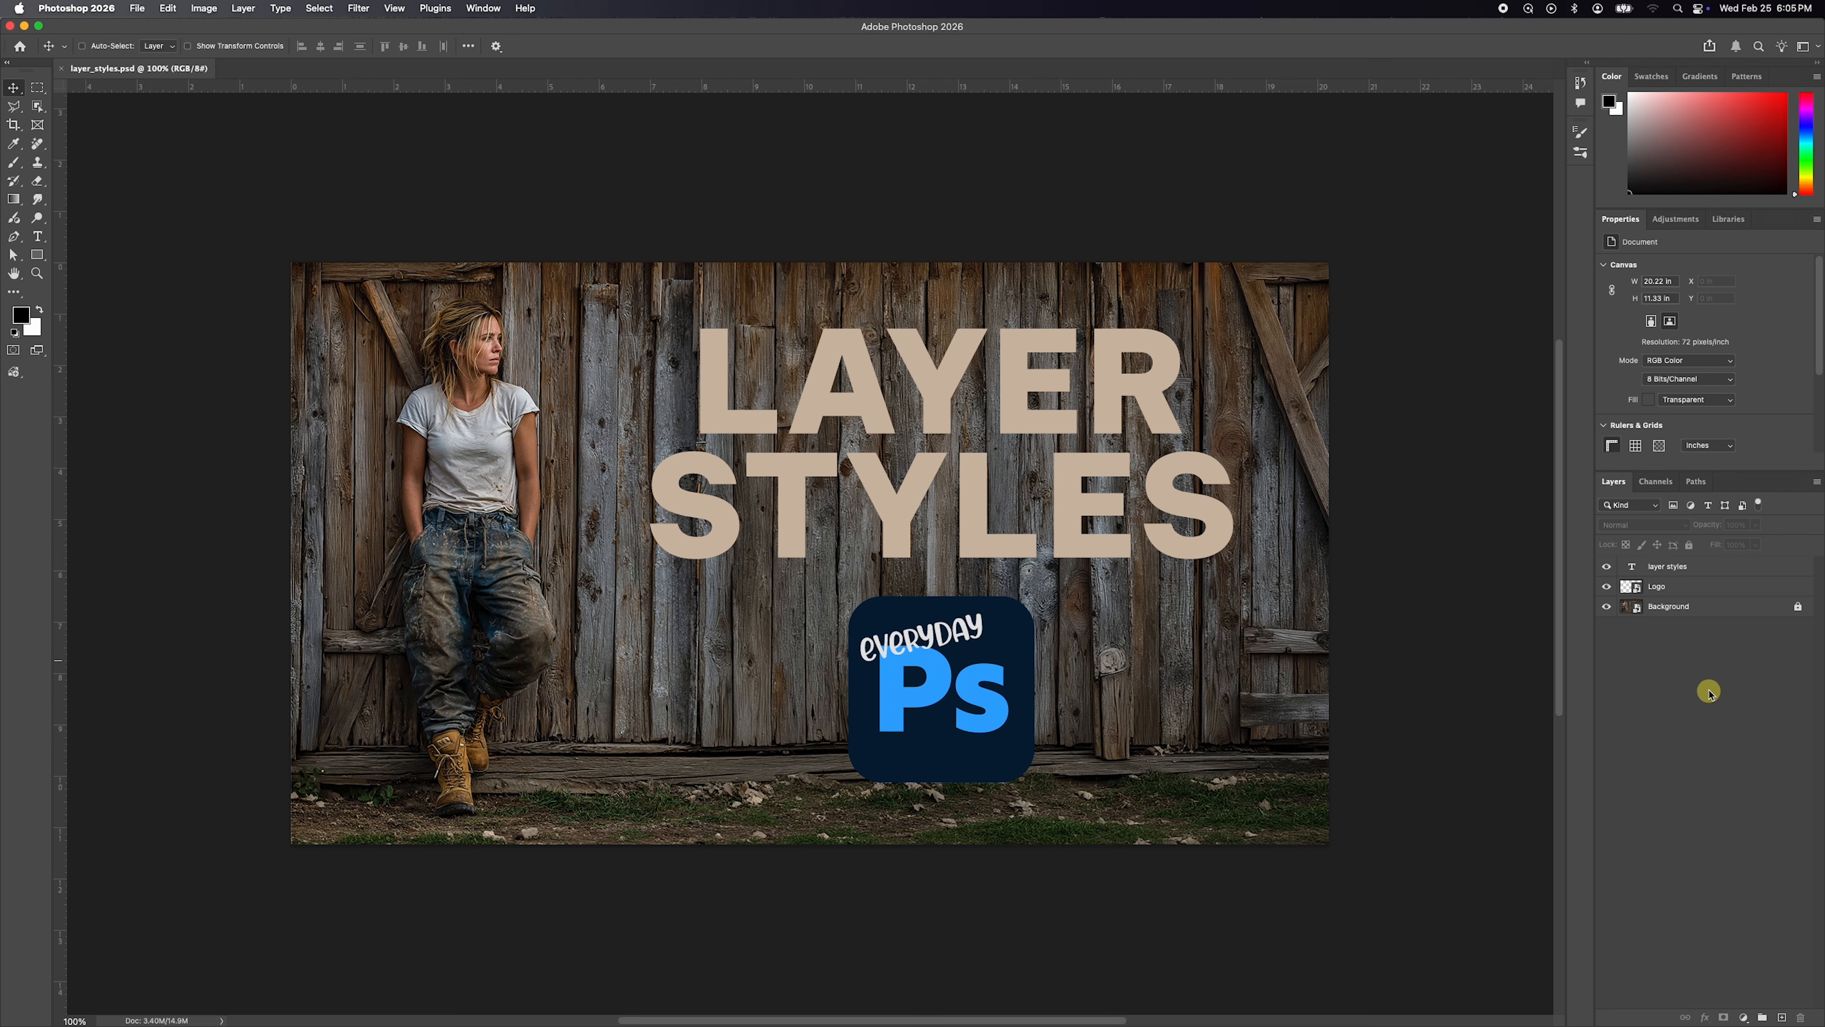
pyautogui.click(1721, 568)
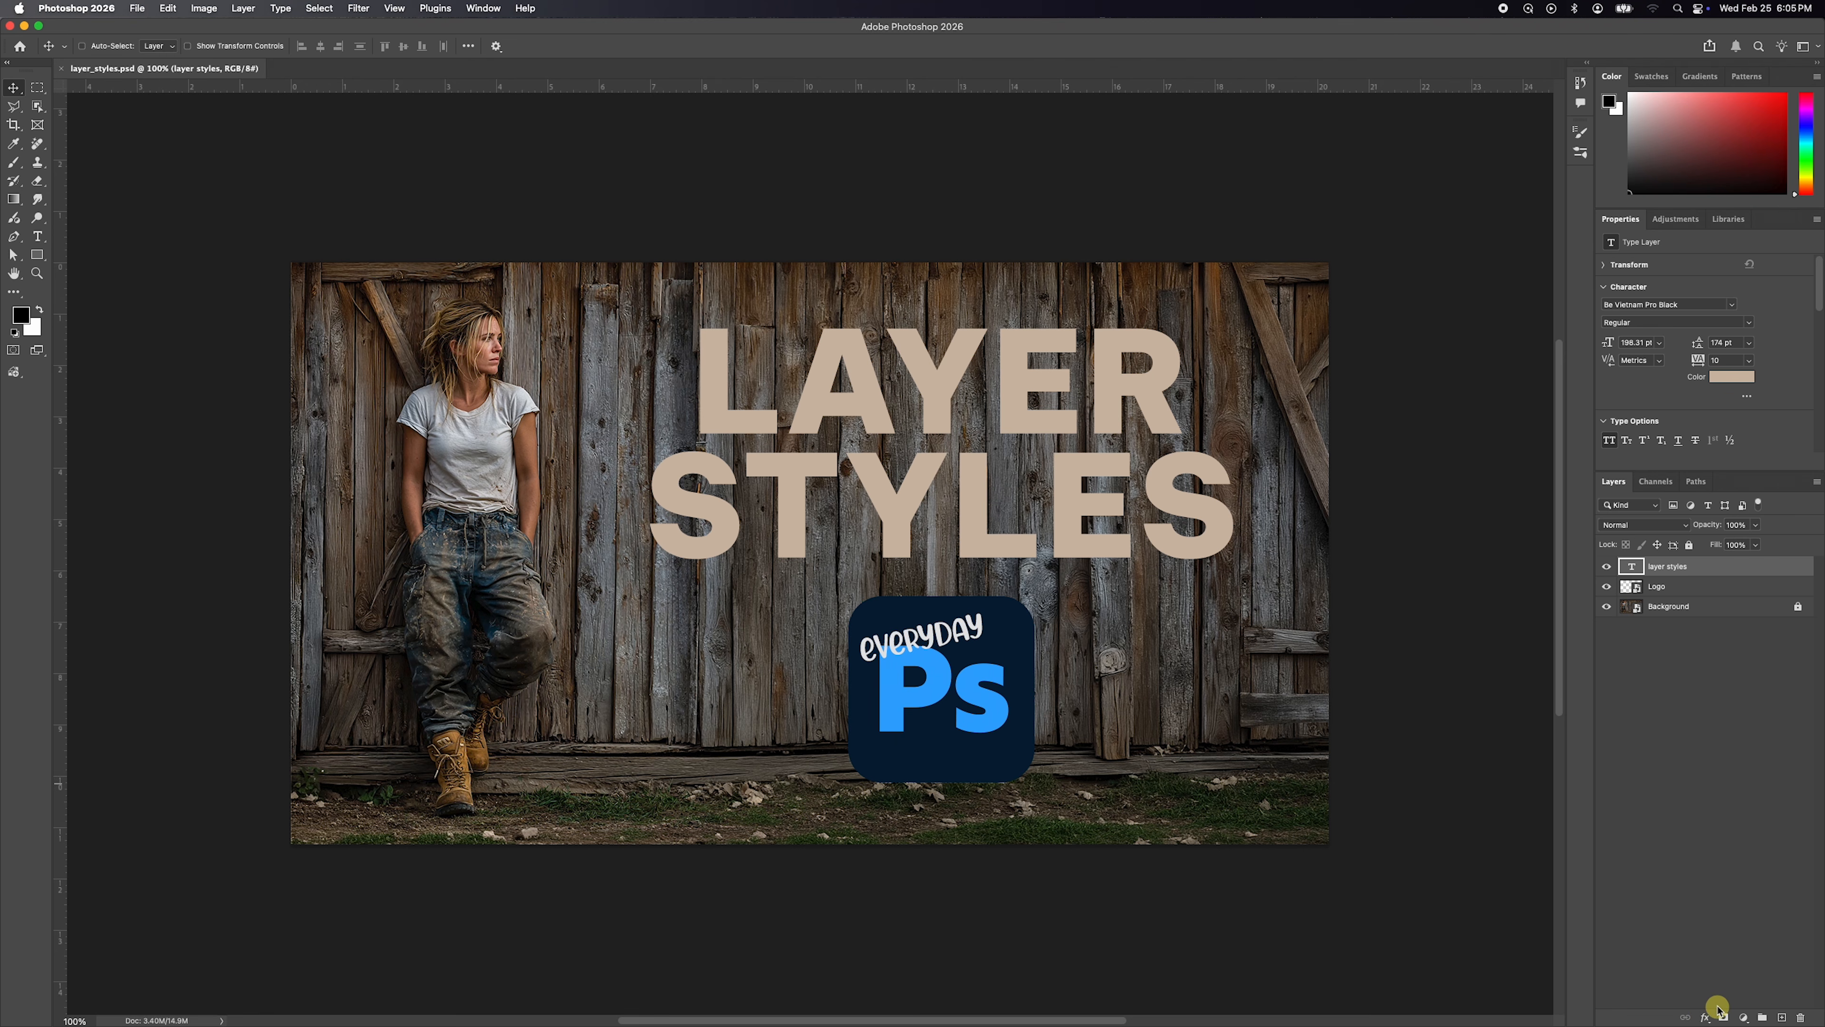
pyautogui.click(1705, 1017)
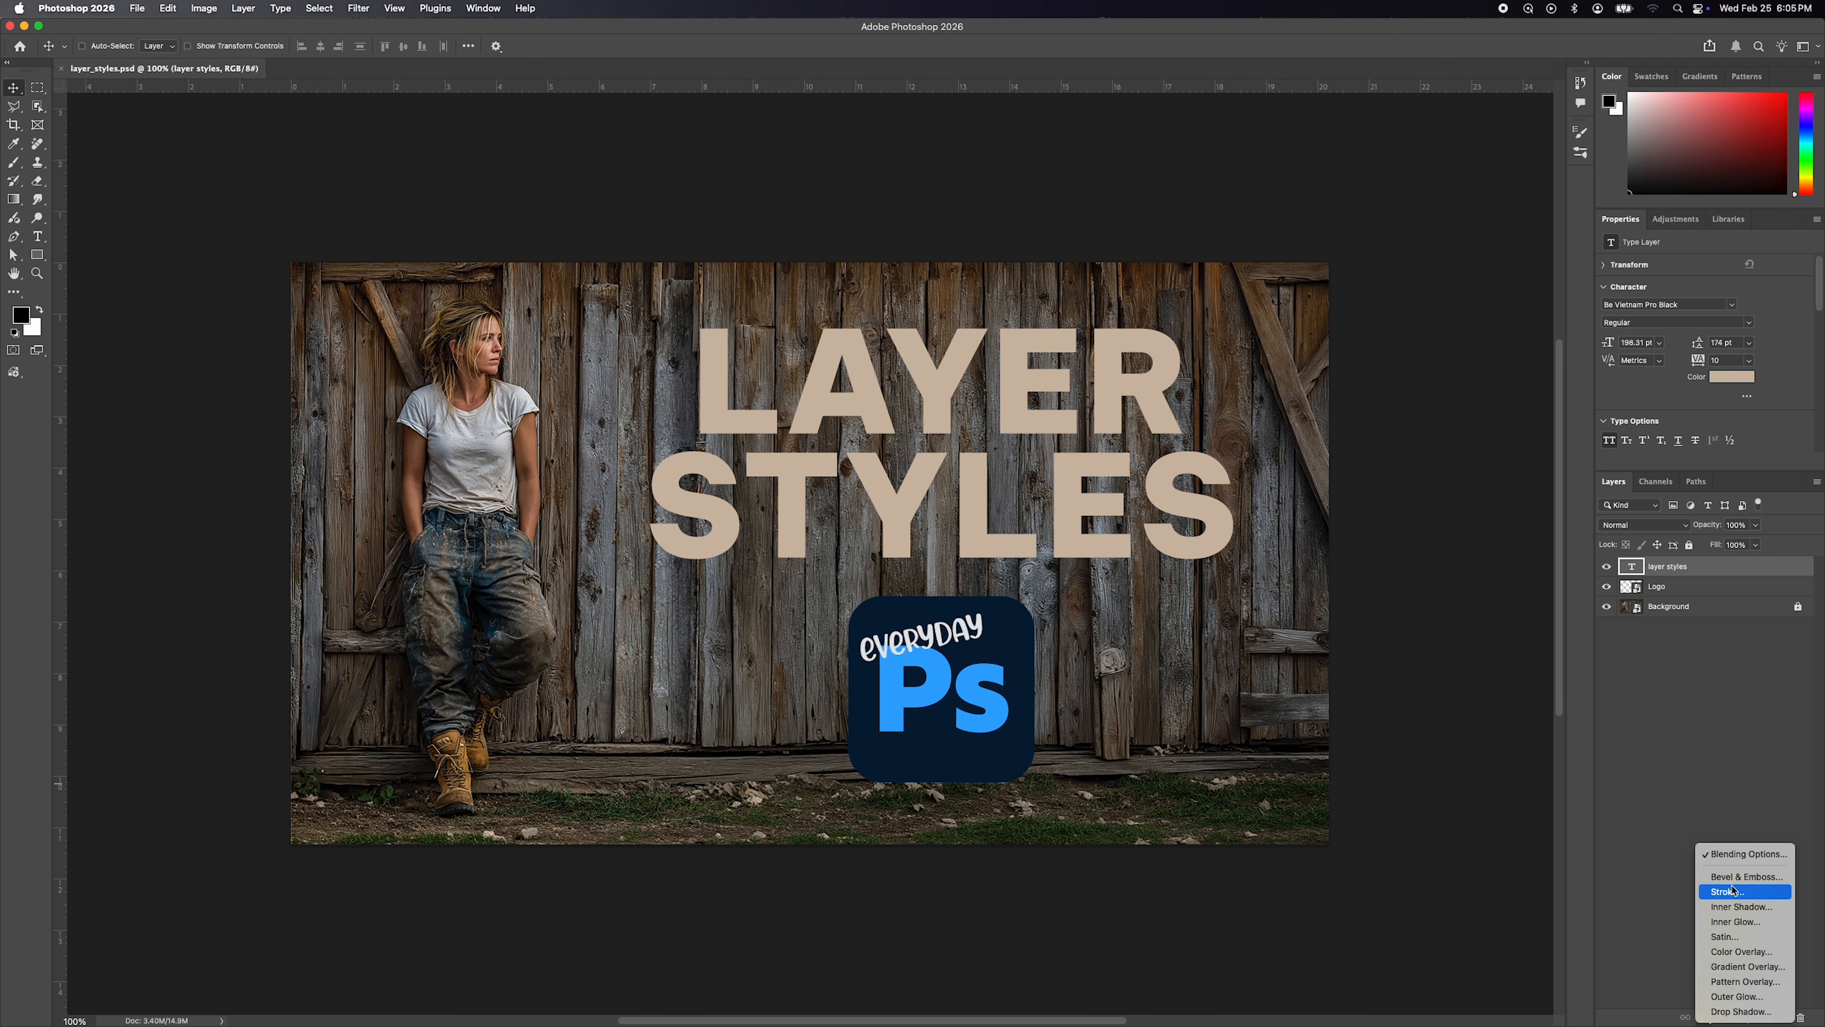
pyautogui.click(1732, 854)
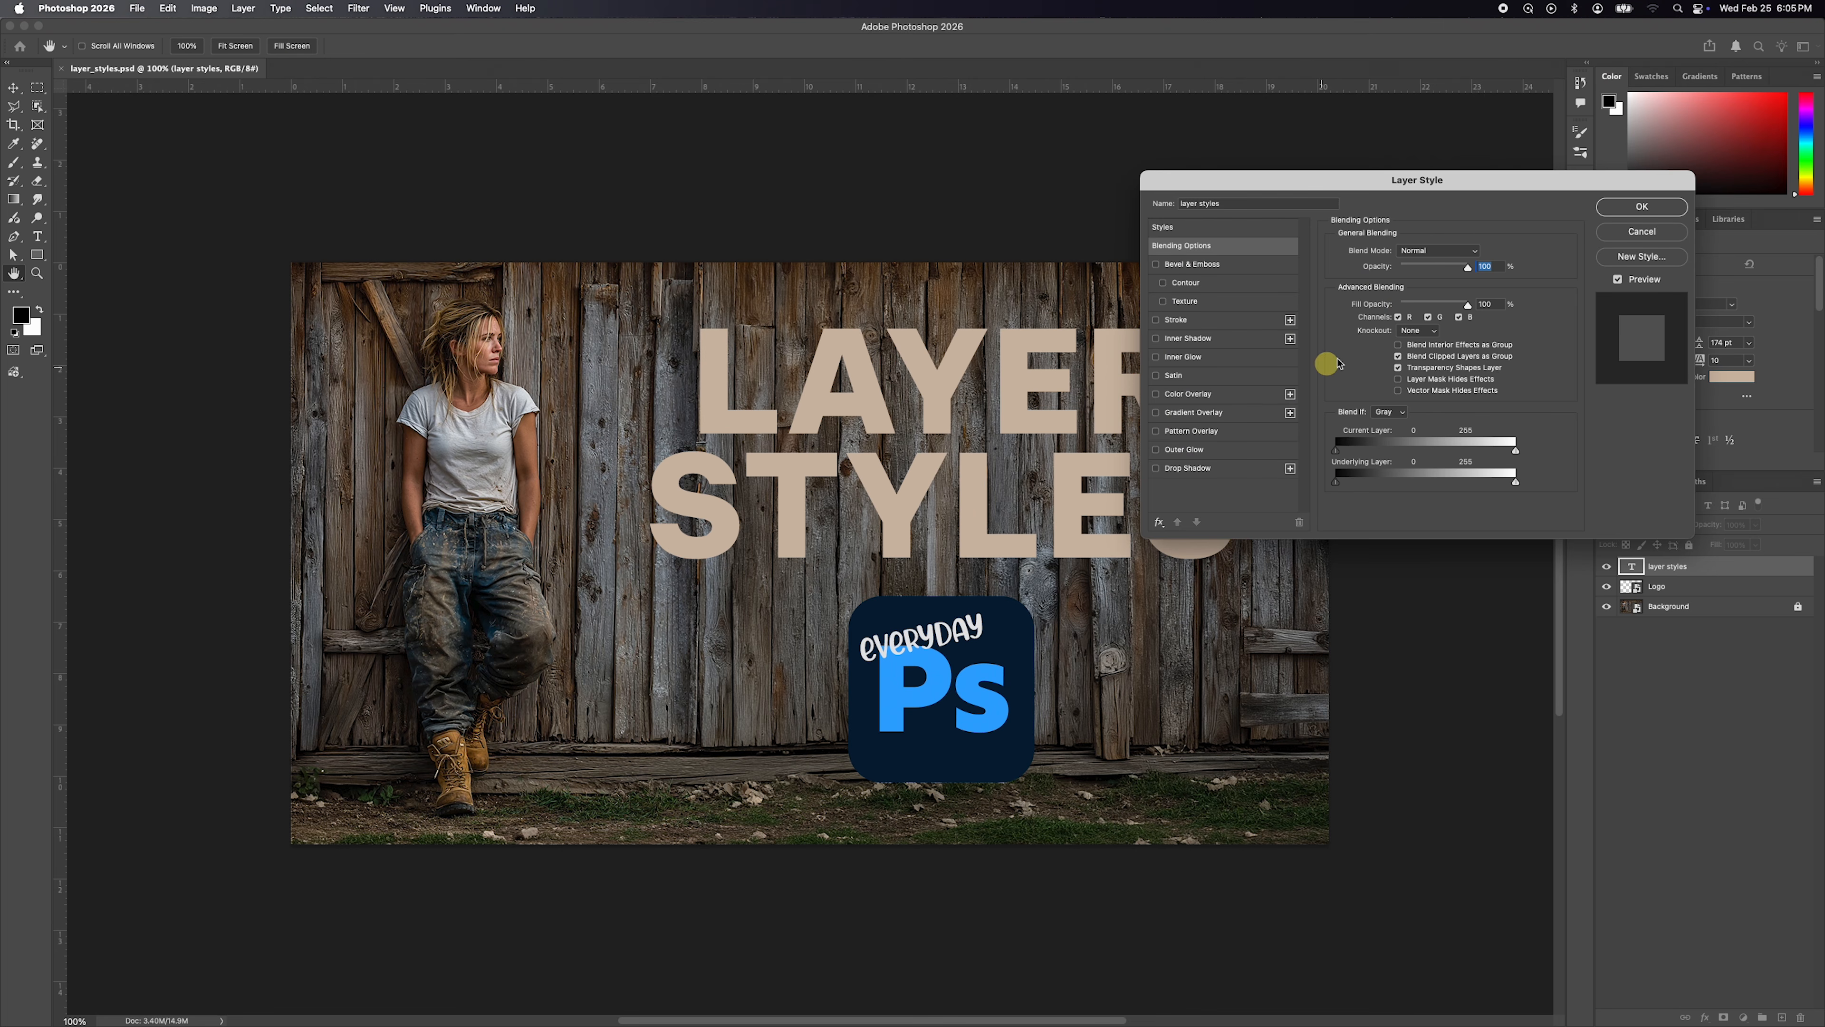
pyautogui.click(1629, 233)
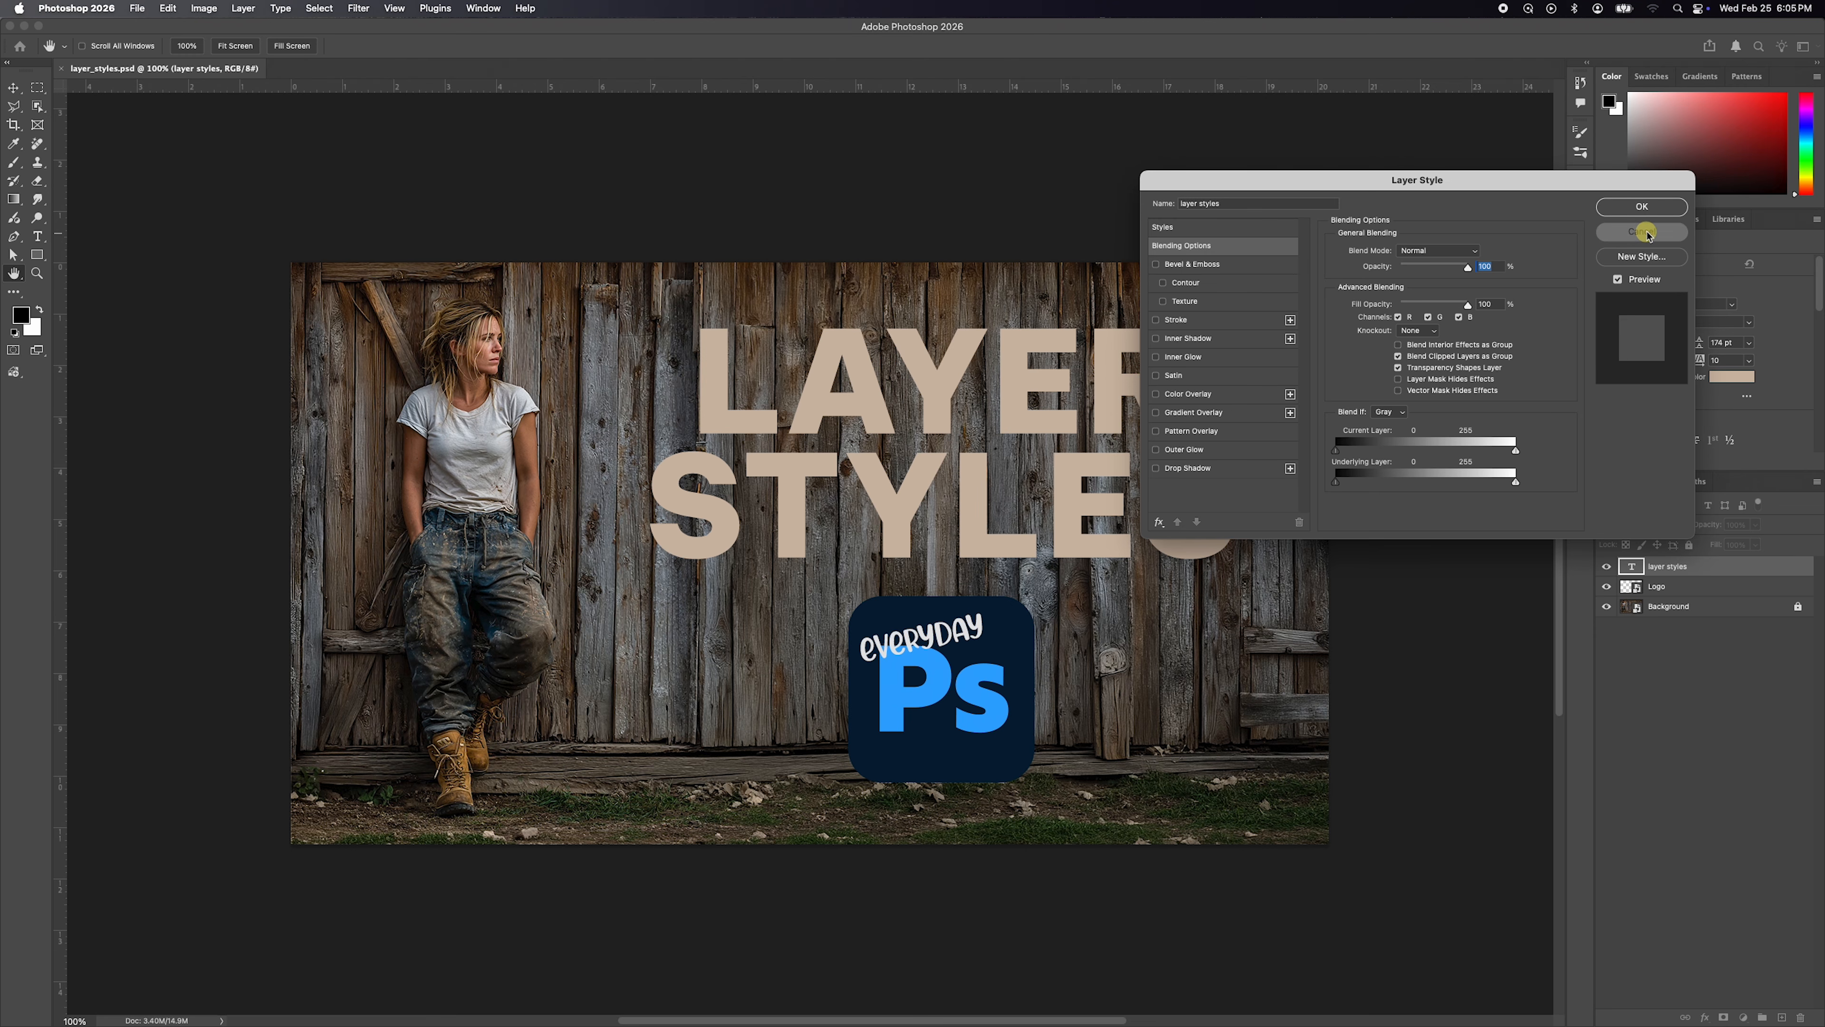
pyautogui.rightClick(1733, 569)
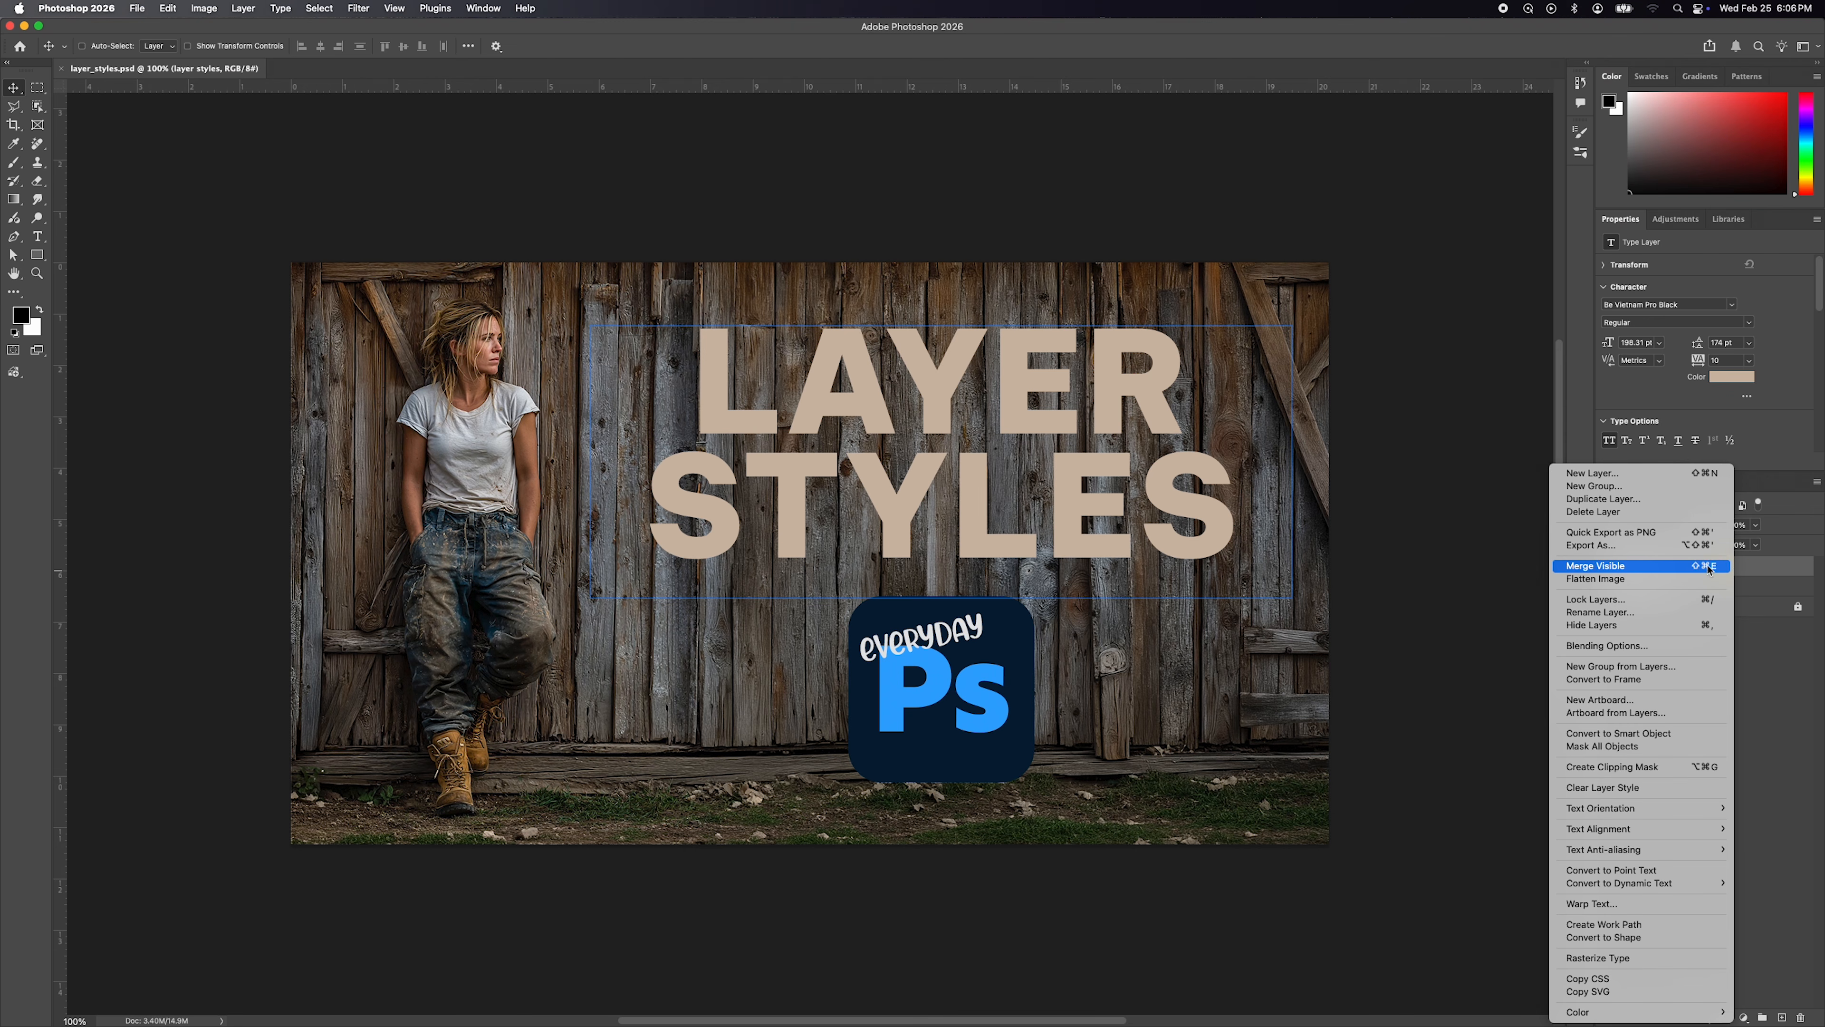
pyautogui.click(1621, 646)
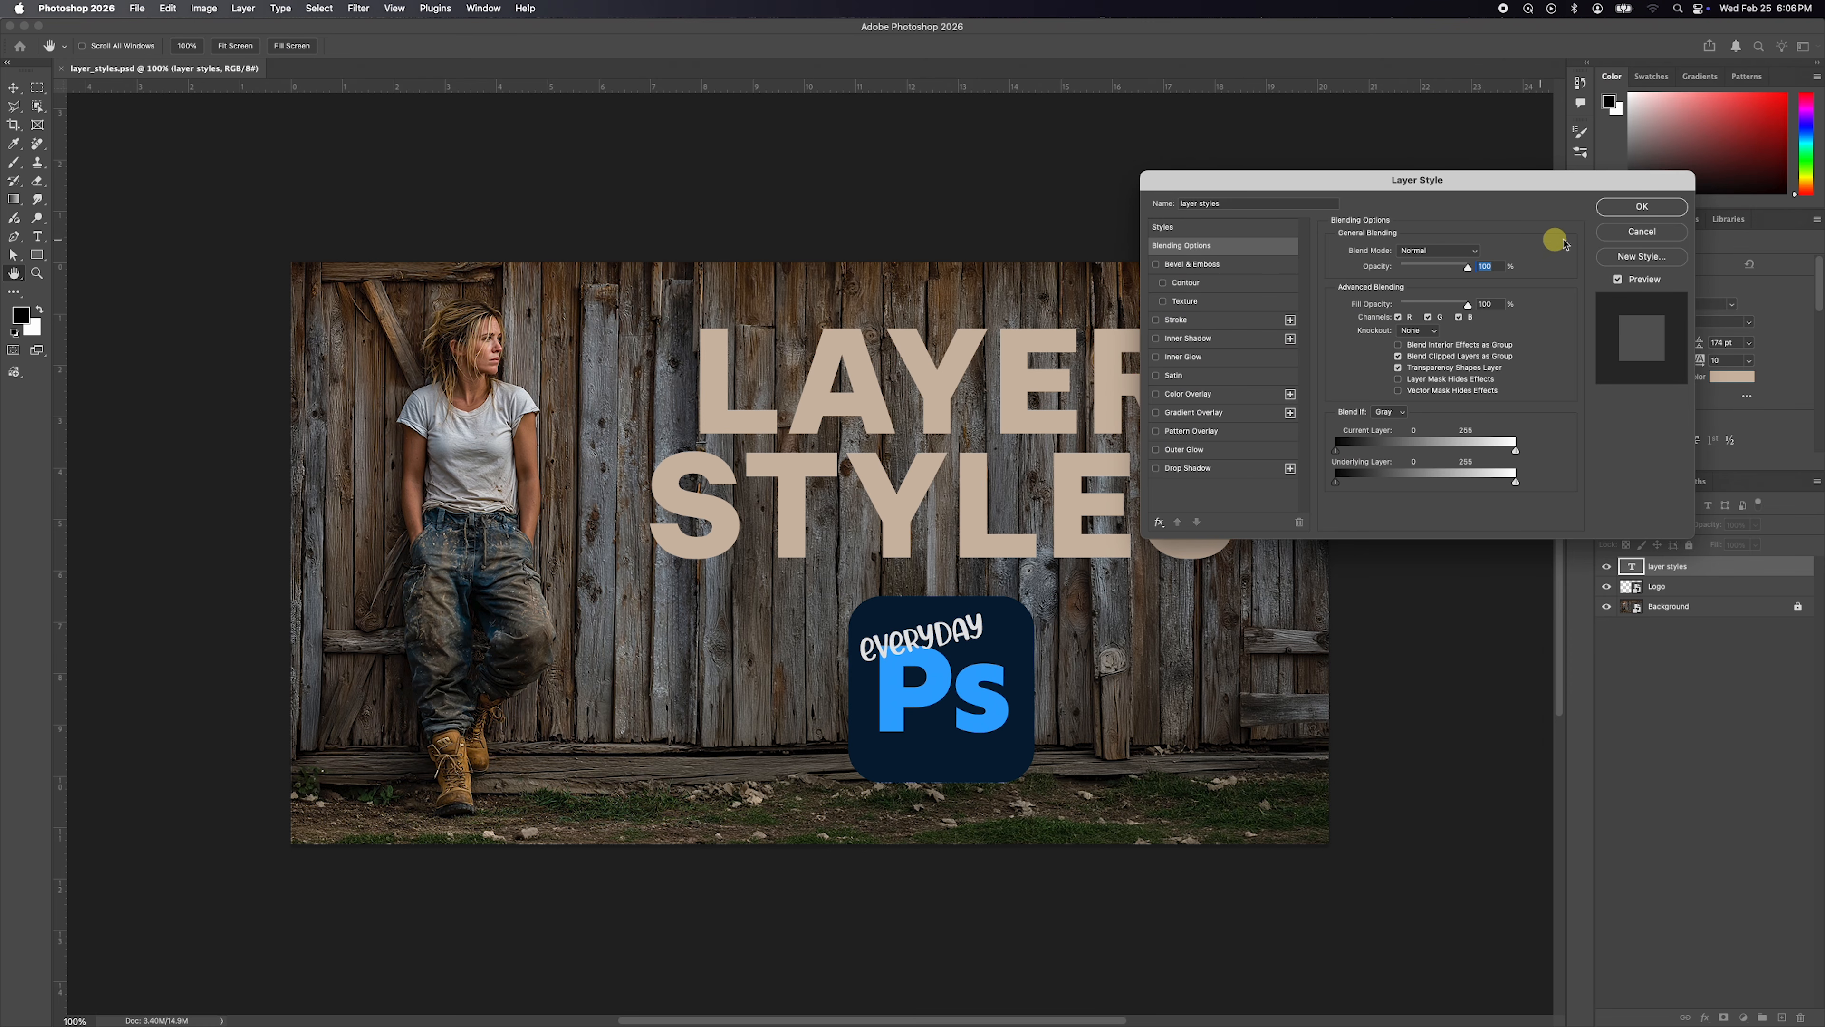
pyautogui.click(1644, 232)
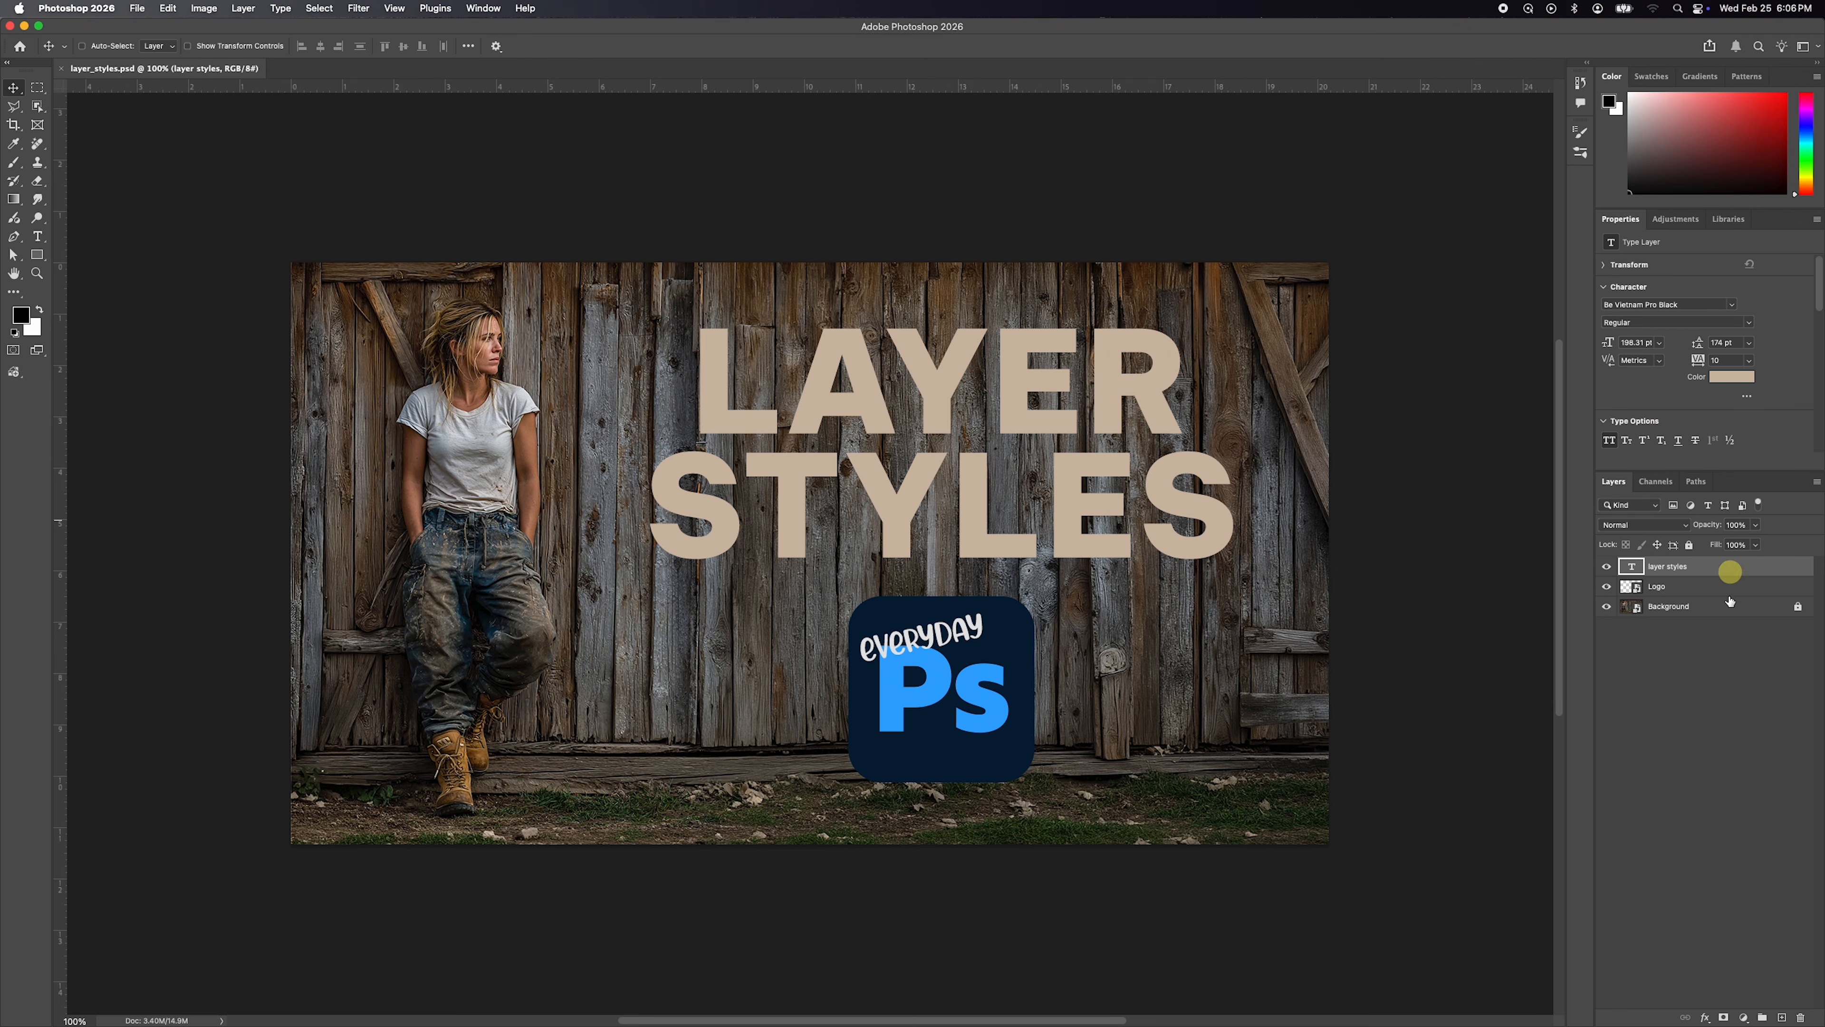
# Apply a drop shadow to the layer styles text with 100% opacity, 22 px distance, 0% spread and a 113° angle.
pyautogui.click(1780, 570)
pyautogui.doubleClick(1779, 570)
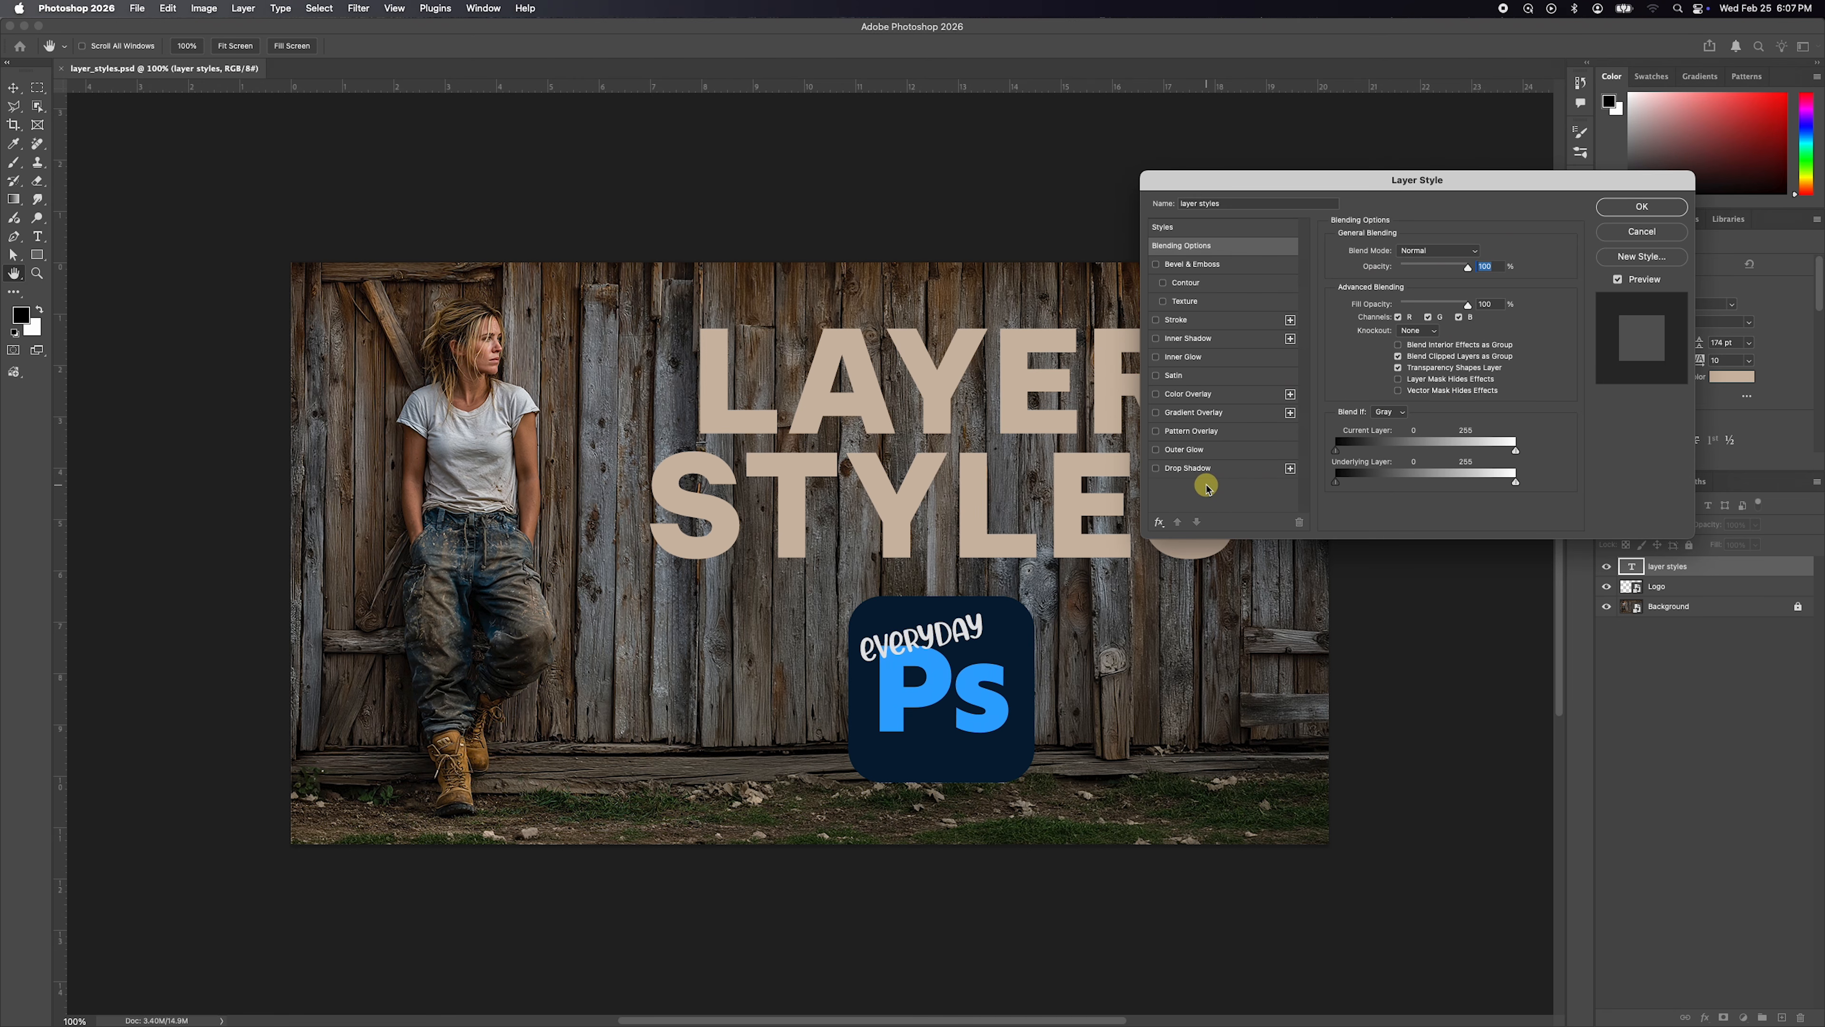
pyautogui.click(1157, 469)
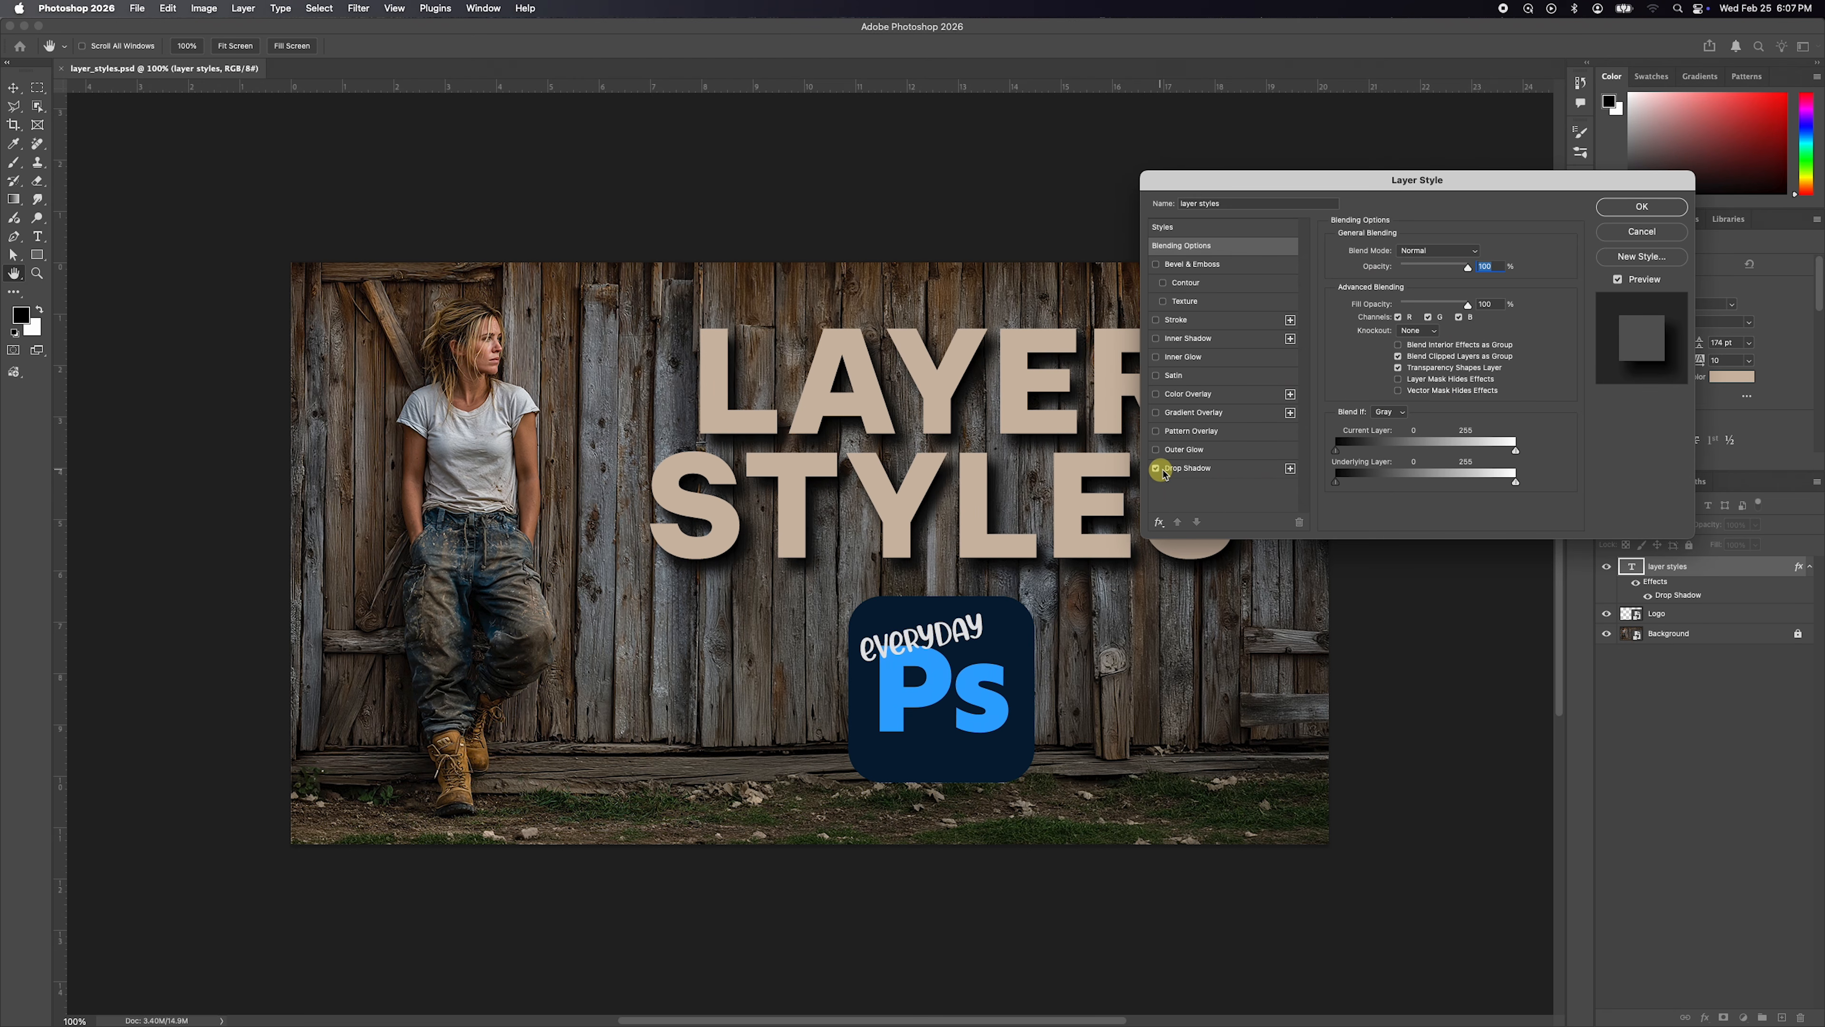
pyautogui.click(1199, 468)
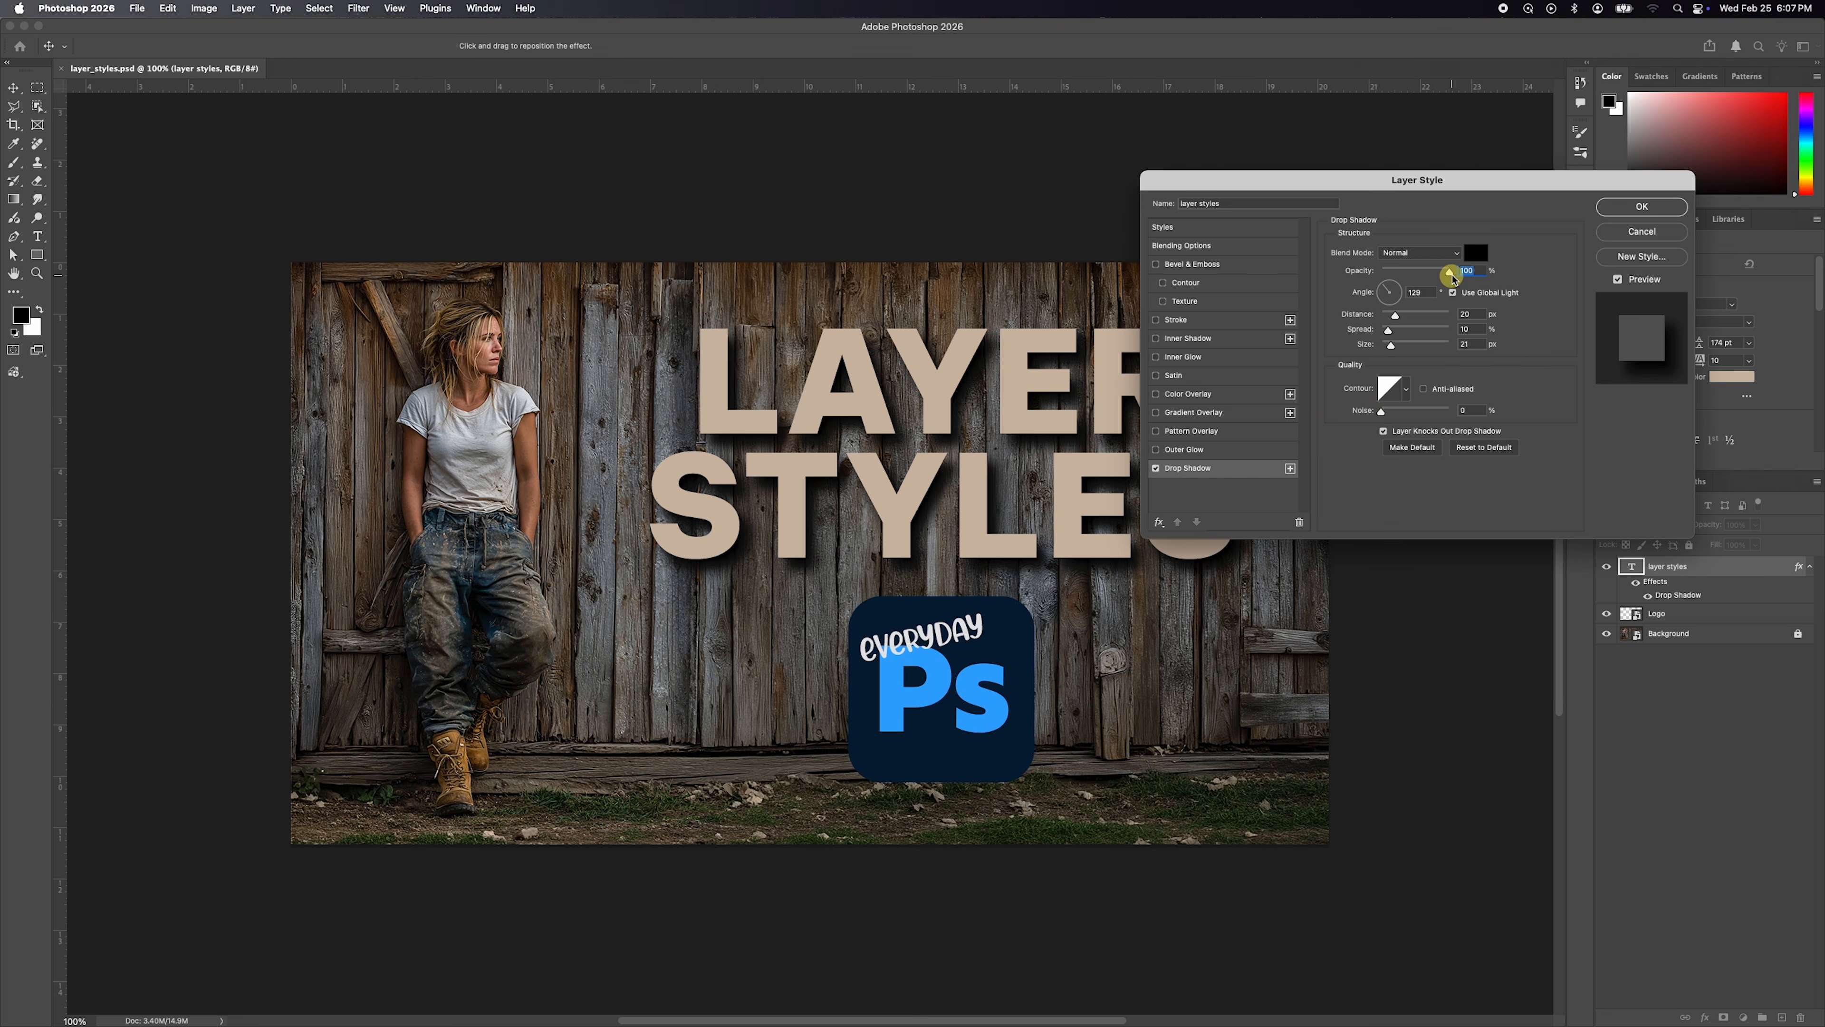
pyautogui.moveTo(1451, 274); pyautogui.dragTo(1395, 346)
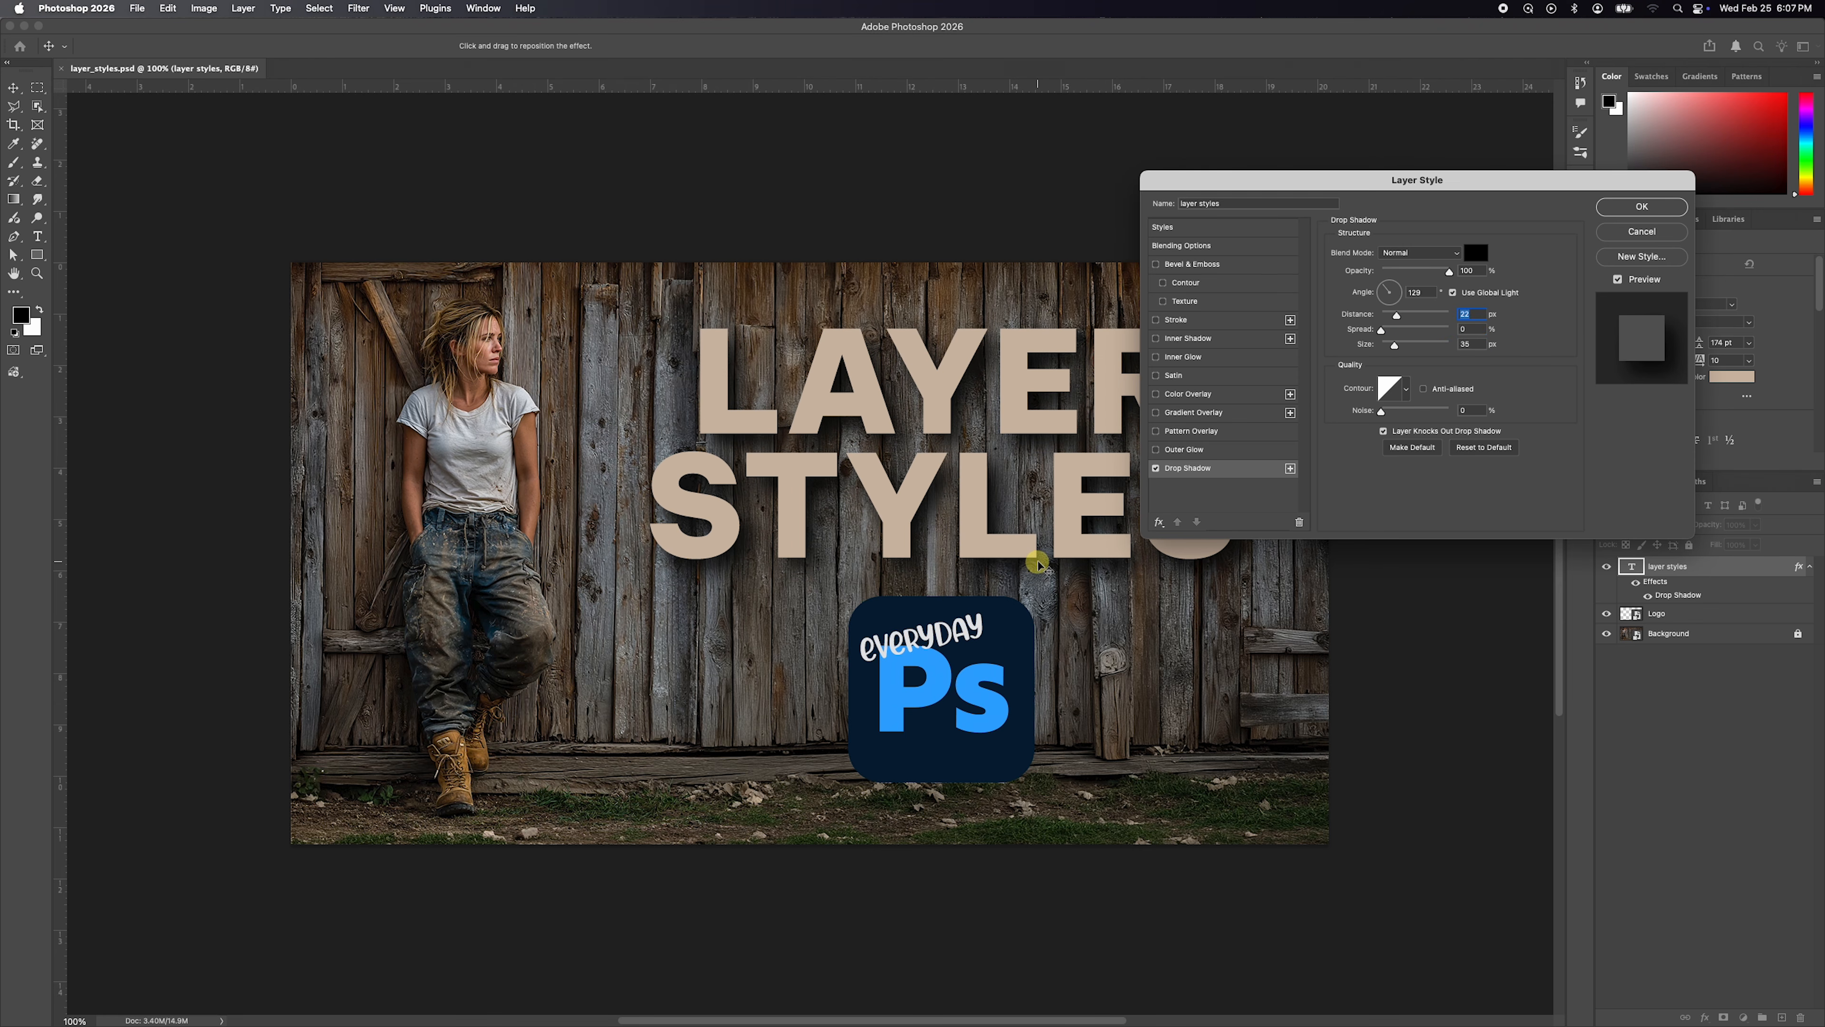
pyautogui.moveTo(1040, 563)
pyautogui.mouseDown()
pyautogui.moveTo(1060, 568)
pyautogui.moveTo(1016, 565)
pyautogui.moveTo(1040, 573)
pyautogui.mouseUp()
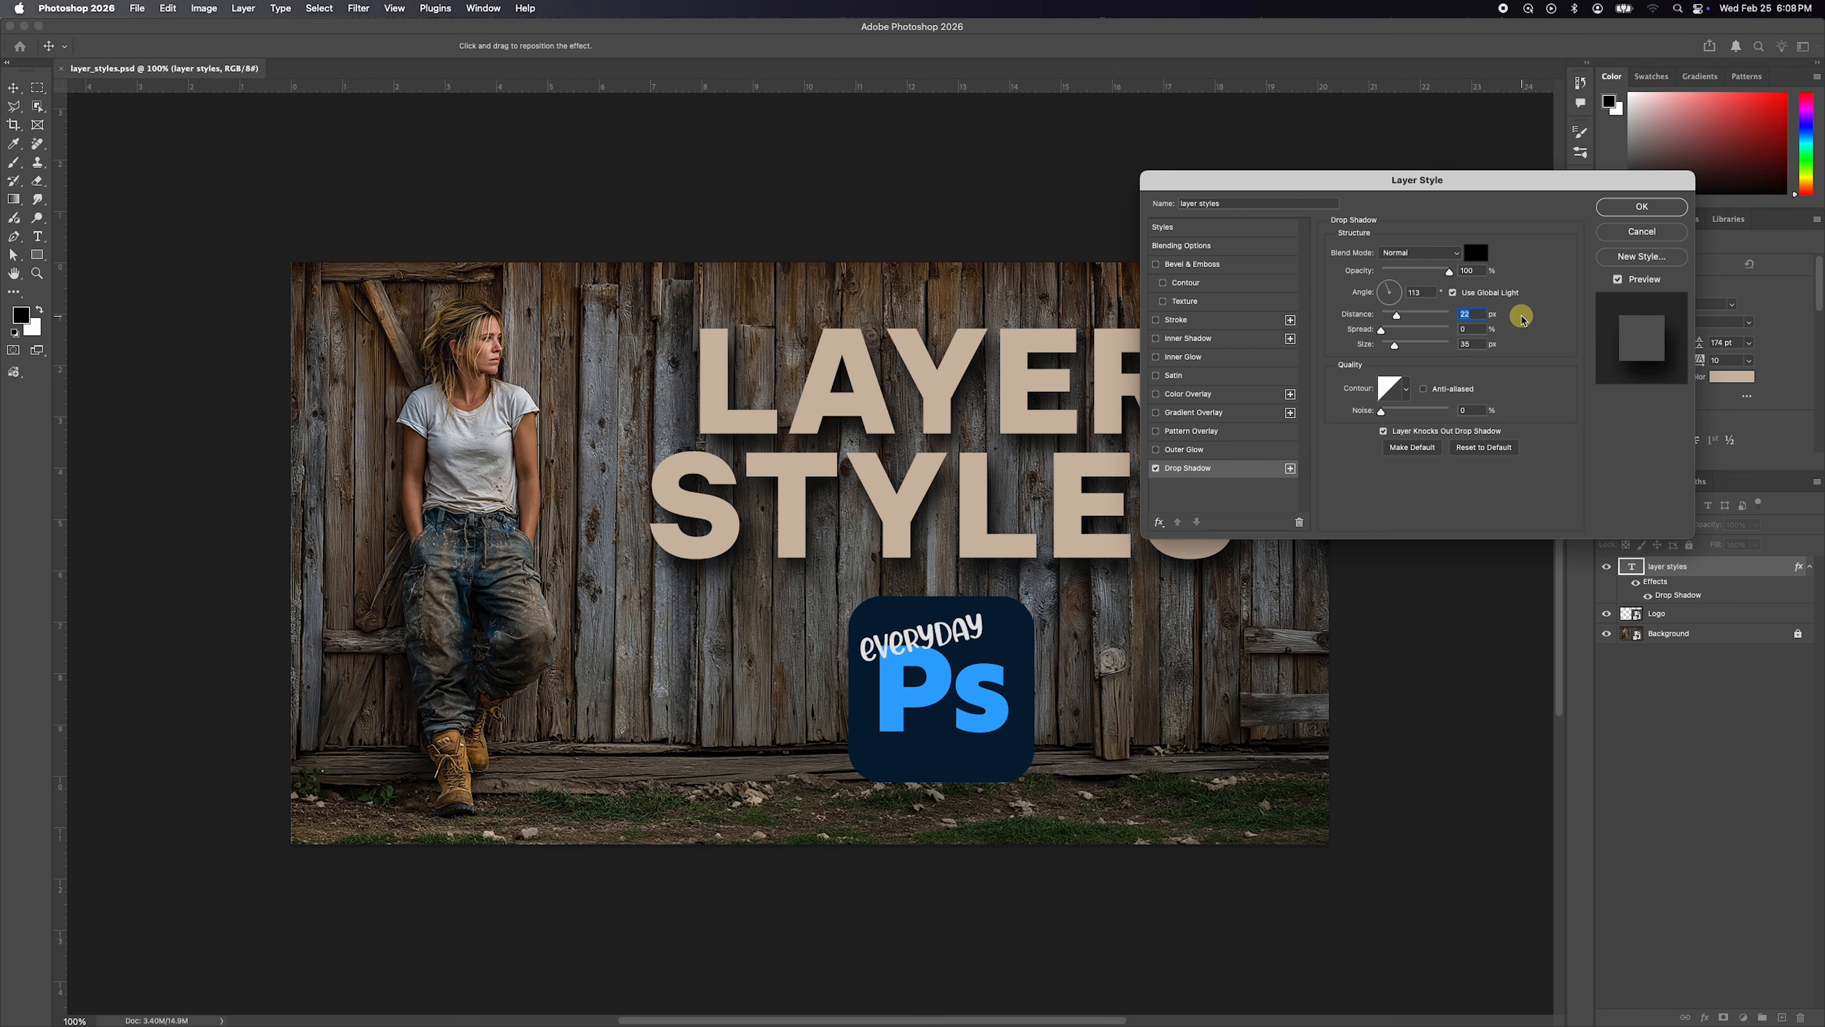
# Turn off the drop shadow and enable an inner shadow on the text with its light angle at about 149°.
pyautogui.click(1156, 468)
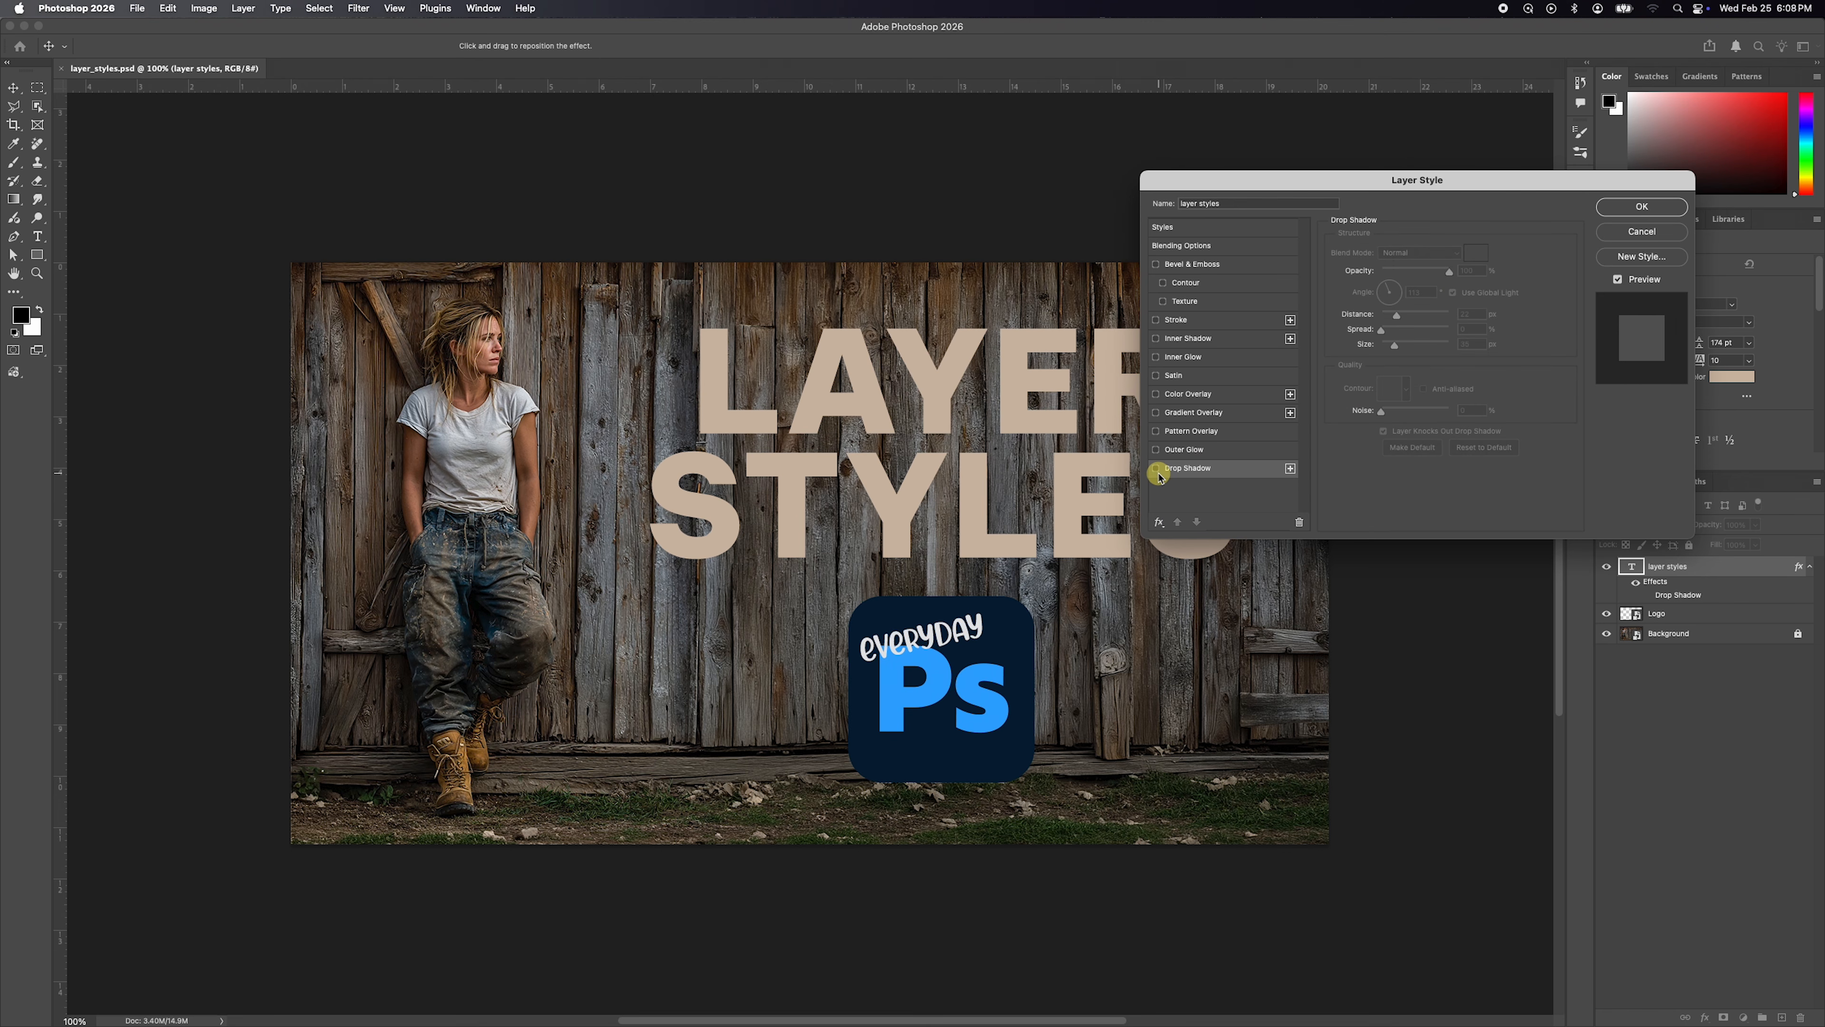
pyautogui.click(1156, 338)
pyautogui.click(1193, 339)
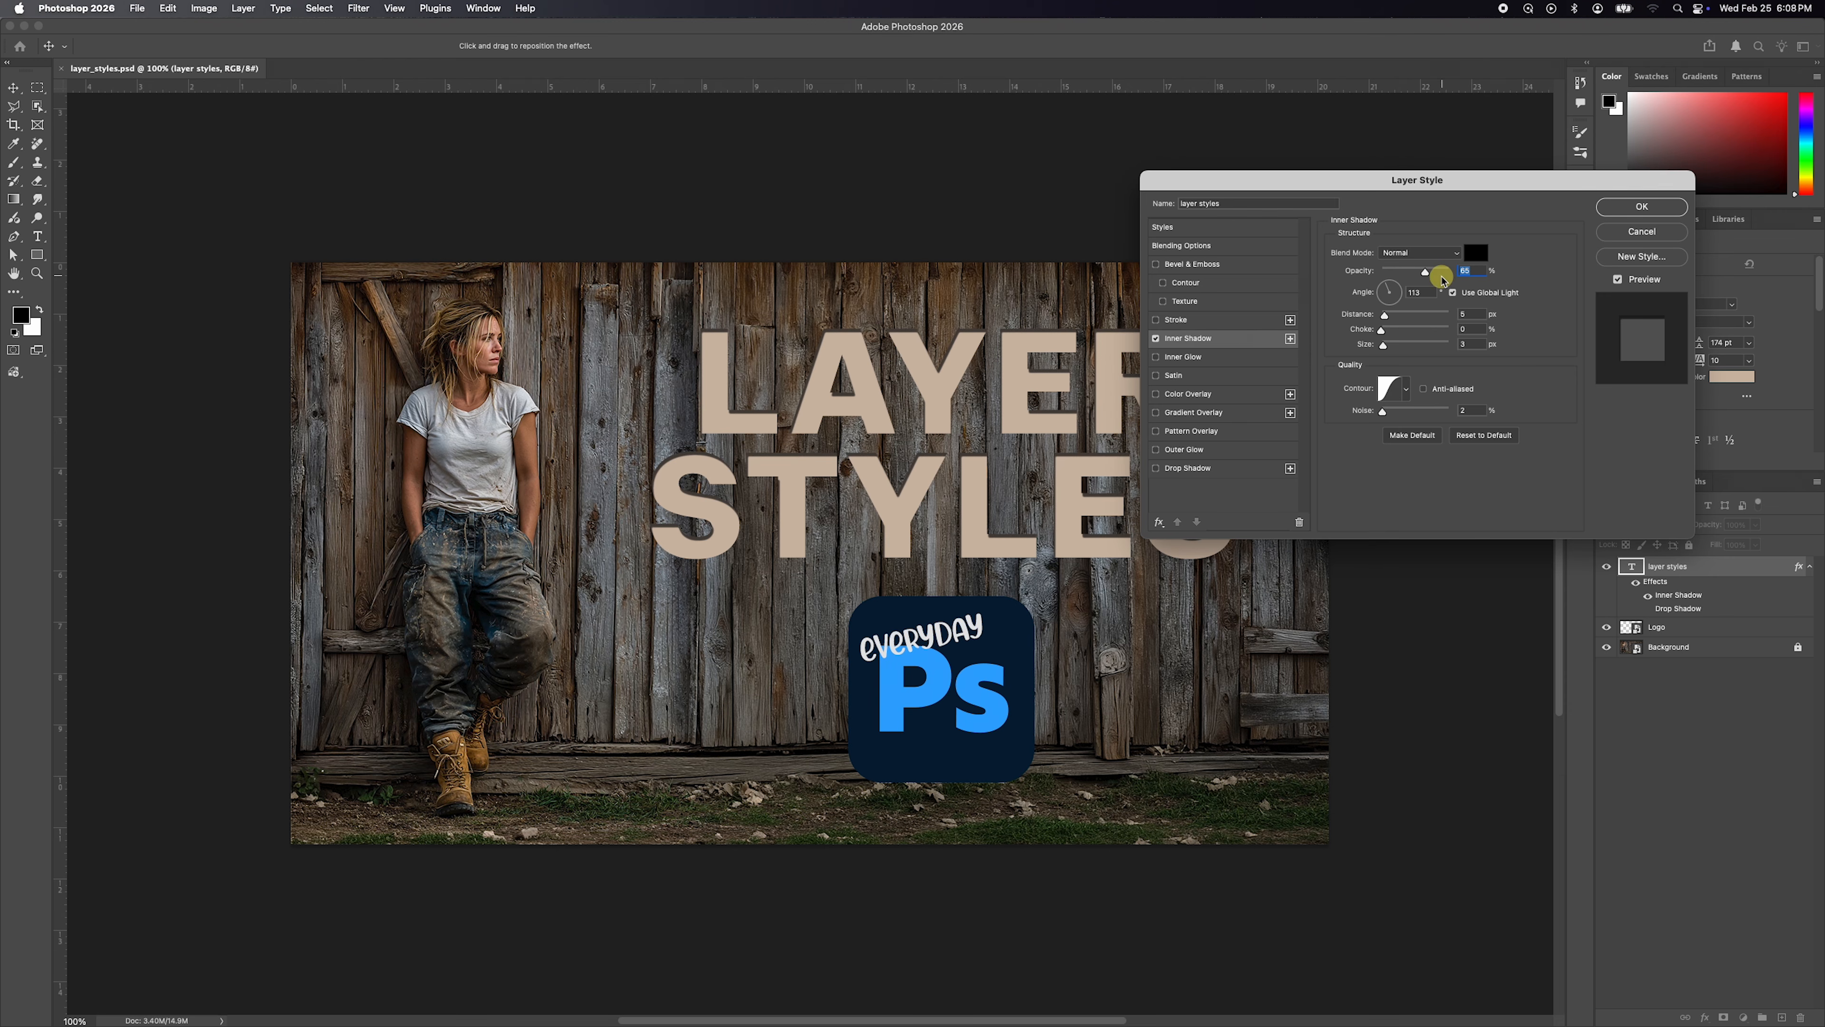
pyautogui.moveTo(772, 426)
pyautogui.mouseDown()
pyautogui.moveTo(791, 431)
pyautogui.moveTo(771, 426)
pyautogui.mouseUp()
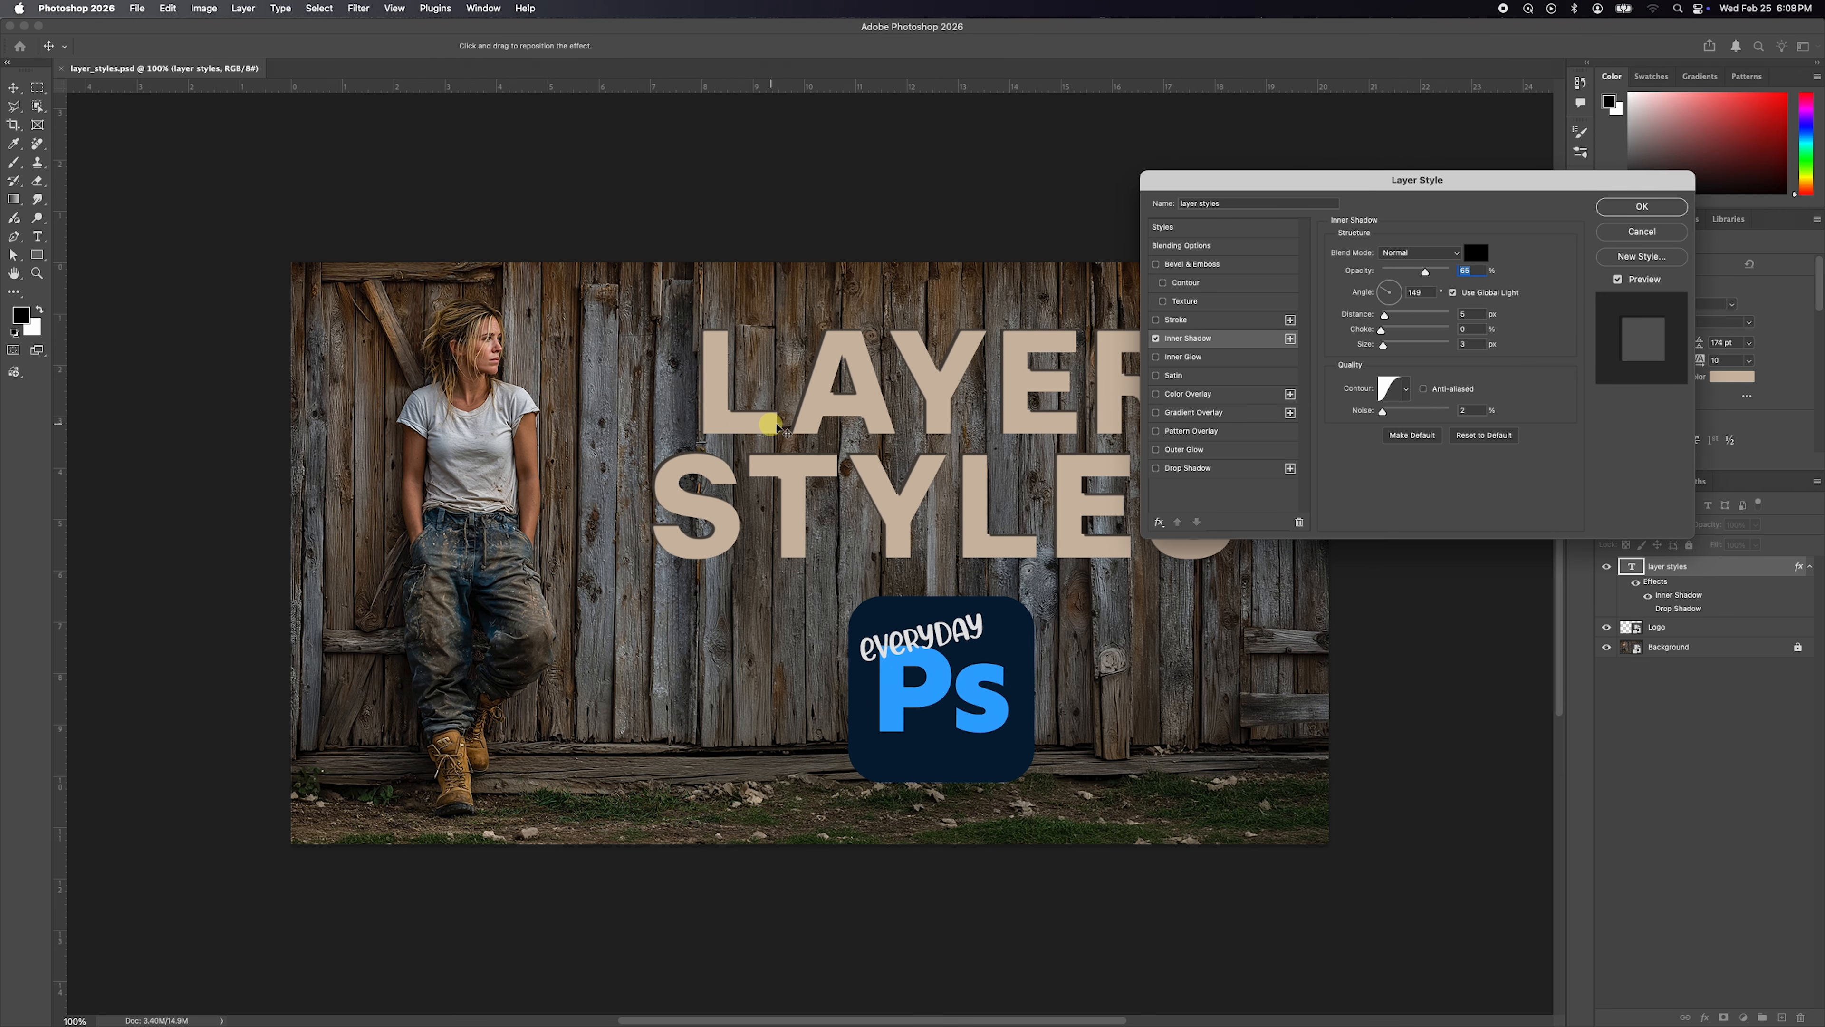
# Set the inner shadow's opacity to 50% and its size to 24 px, and adjust its distance.
pyautogui.moveTo(1425, 272); pyautogui.dragTo(1424, 272)
pyautogui.moveTo(1383, 345); pyautogui.dragTo(1409, 278)
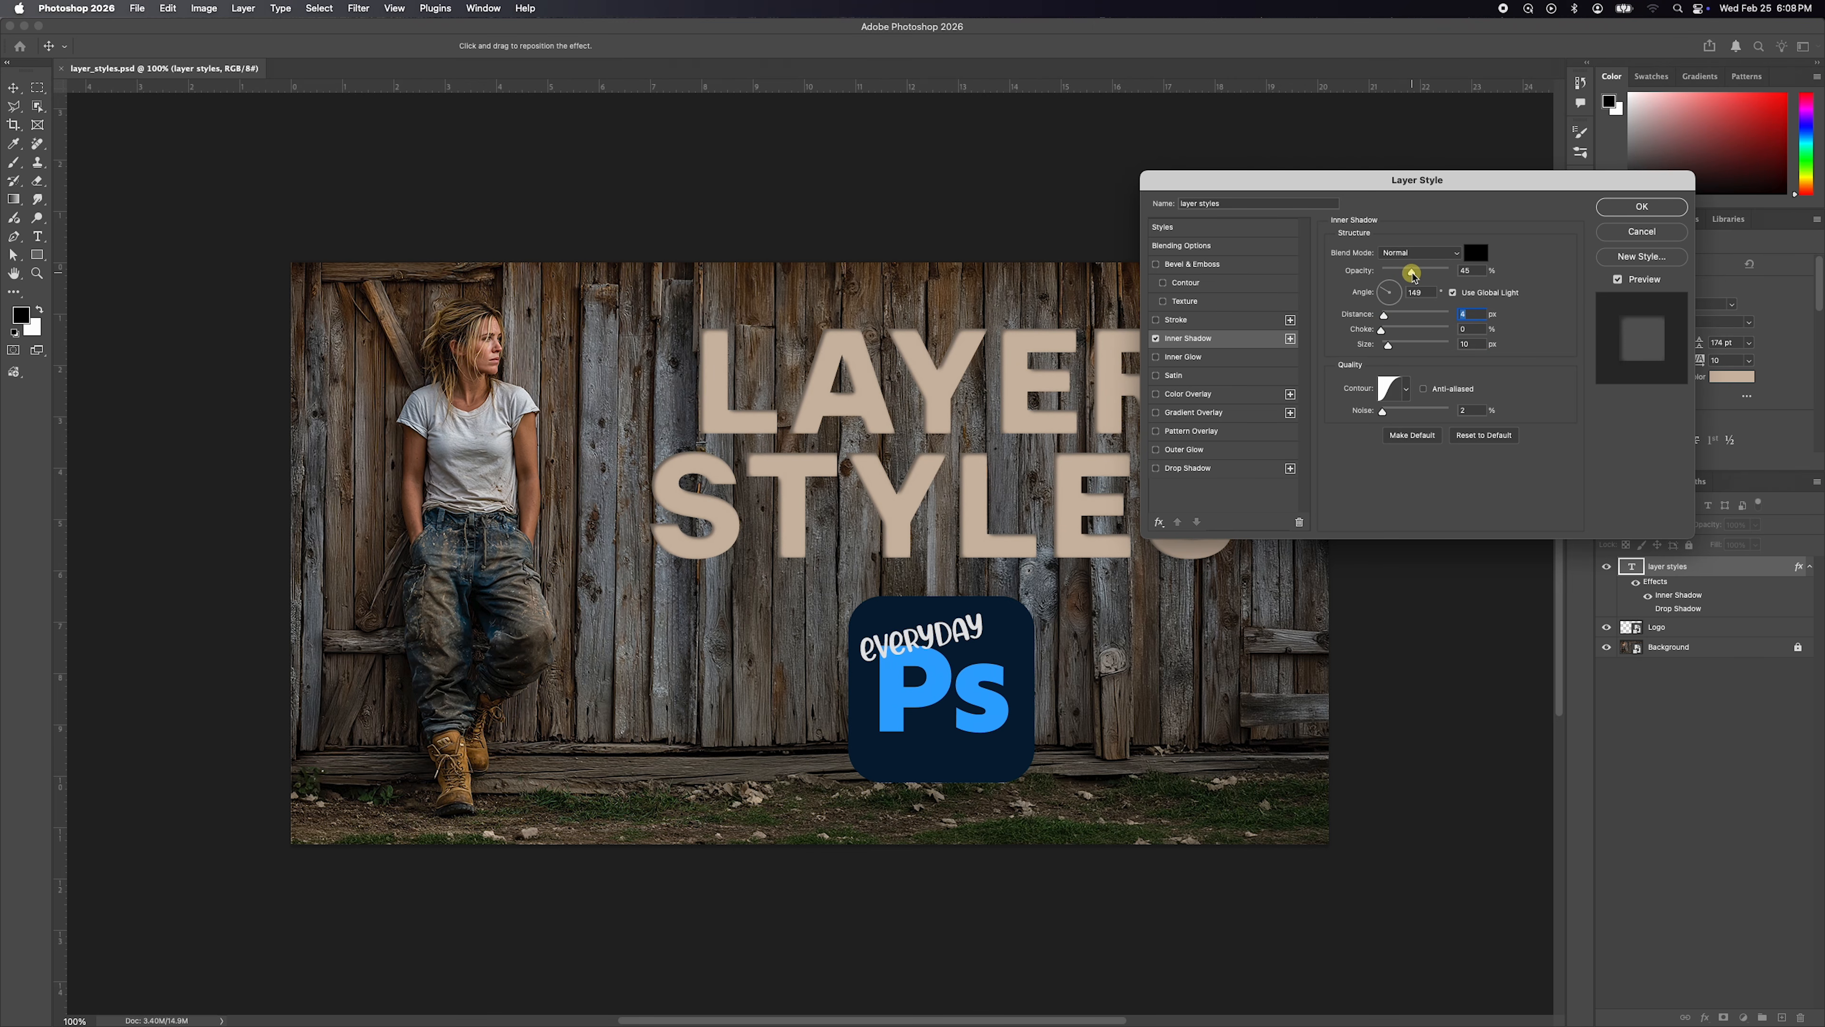
pyautogui.moveTo(1416, 275); pyautogui.dragTo(1417, 276)
pyautogui.moveTo(1389, 347); pyautogui.dragTo(1385, 321)
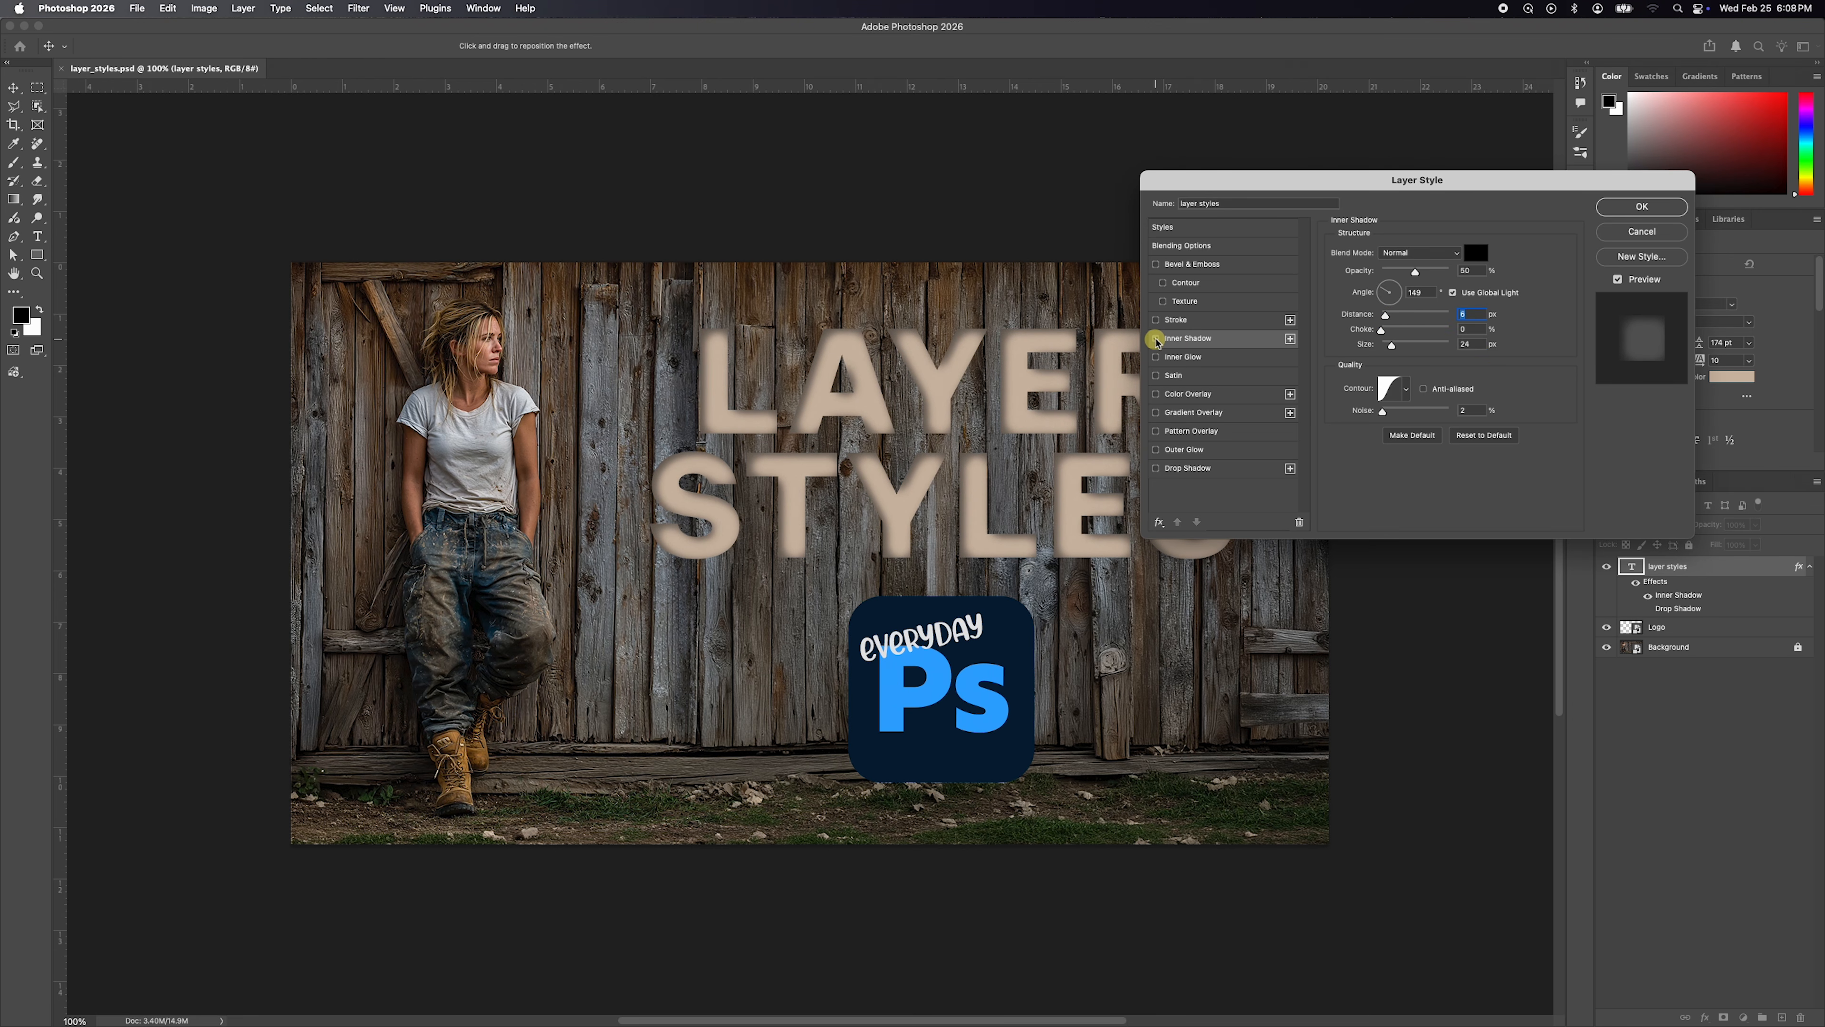
# Compare the text with and without the inner shadow, and leave that effect turned off.
pyautogui.click(1156, 339)
pyautogui.click(1157, 339)
pyautogui.click(1157, 339)
pyautogui.click(1157, 339)
pyautogui.click(1156, 339)
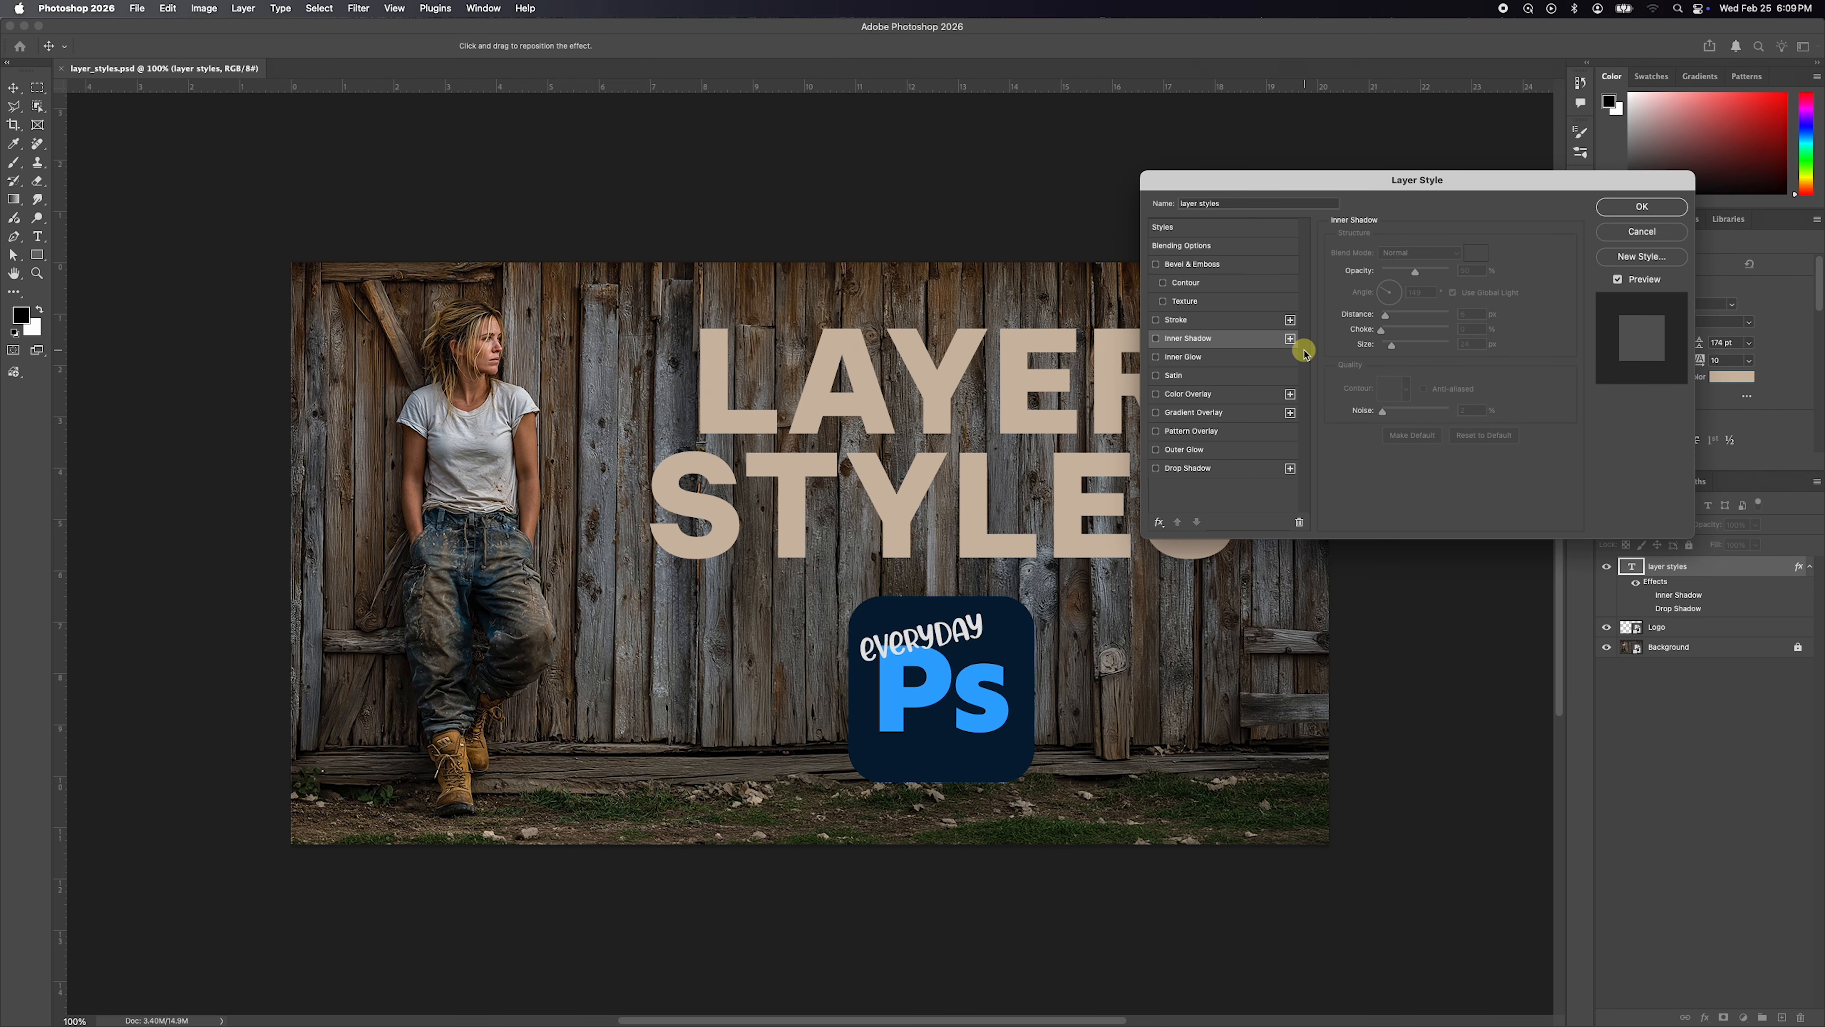
# Enable a black inner glow on the text and adjust its opacity and size.
pyautogui.click(1157, 358)
pyautogui.click(1195, 360)
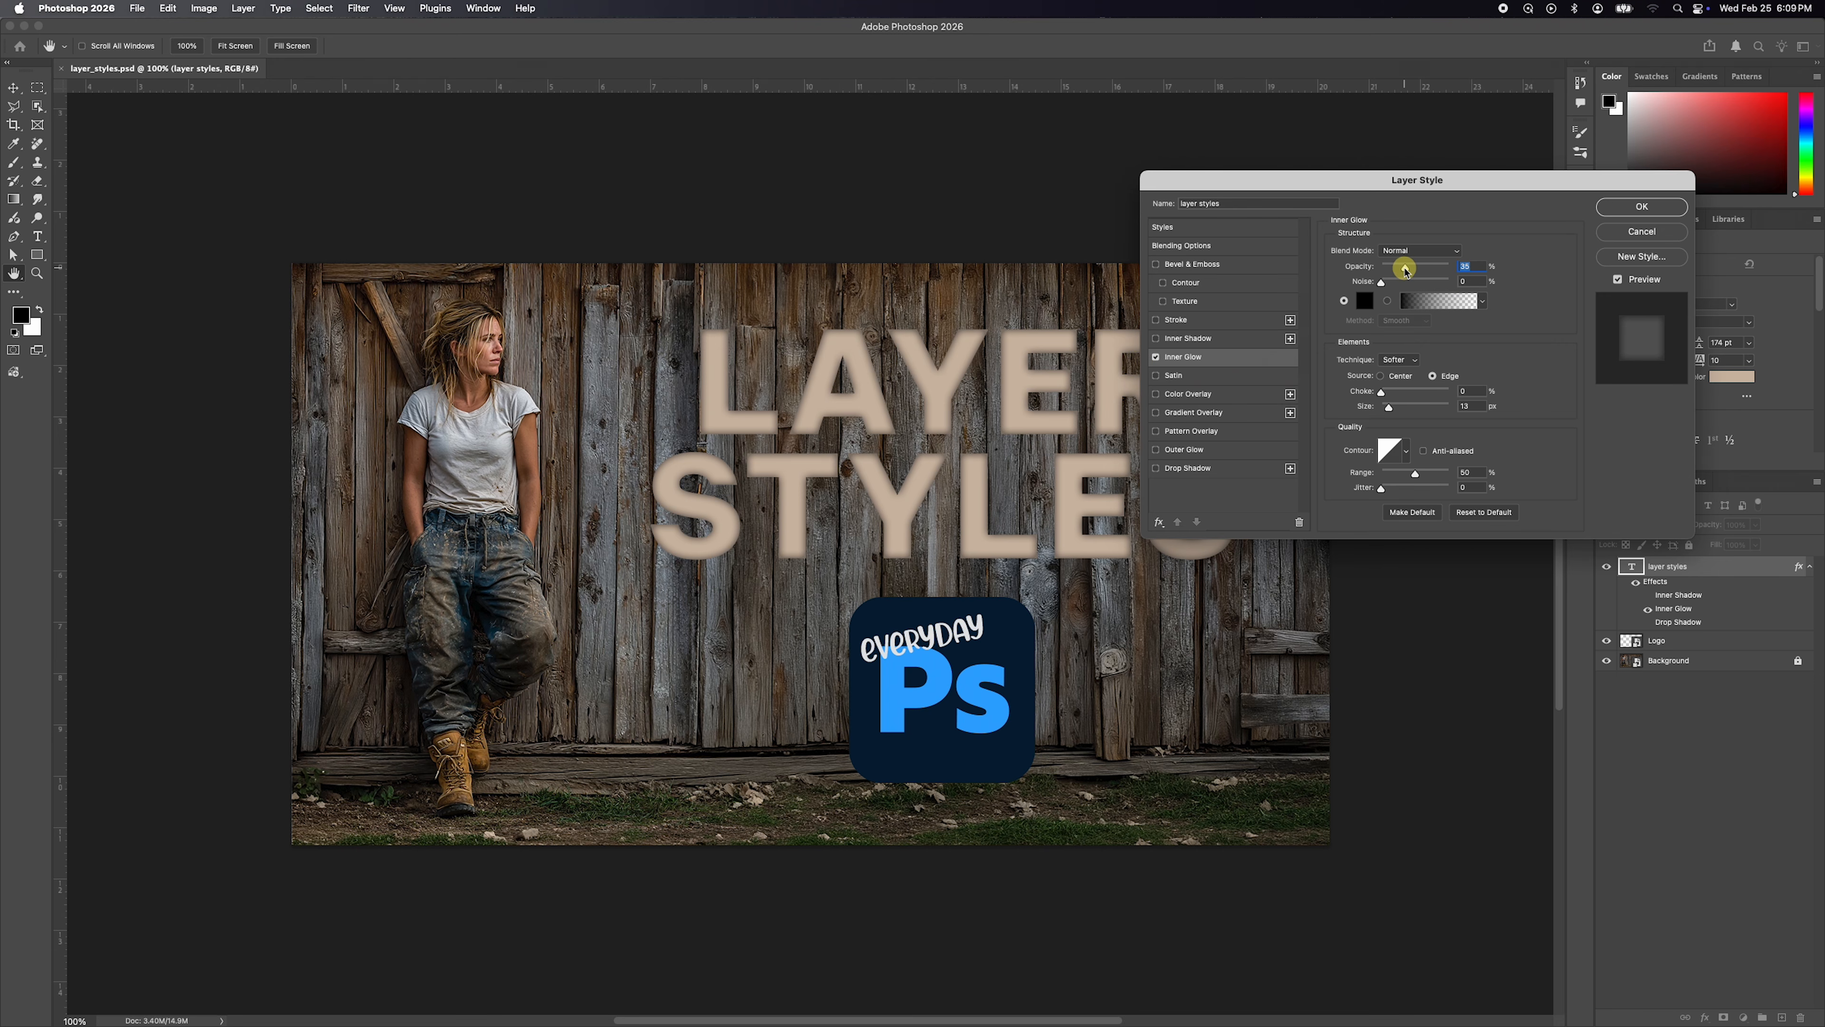
pyautogui.moveTo(1405, 264); pyautogui.dragTo(1410, 266)
pyautogui.moveTo(1388, 407)
pyautogui.mouseDown()
pyautogui.moveTo(1382, 392)
pyautogui.moveTo(1389, 408)
pyautogui.mouseUp()
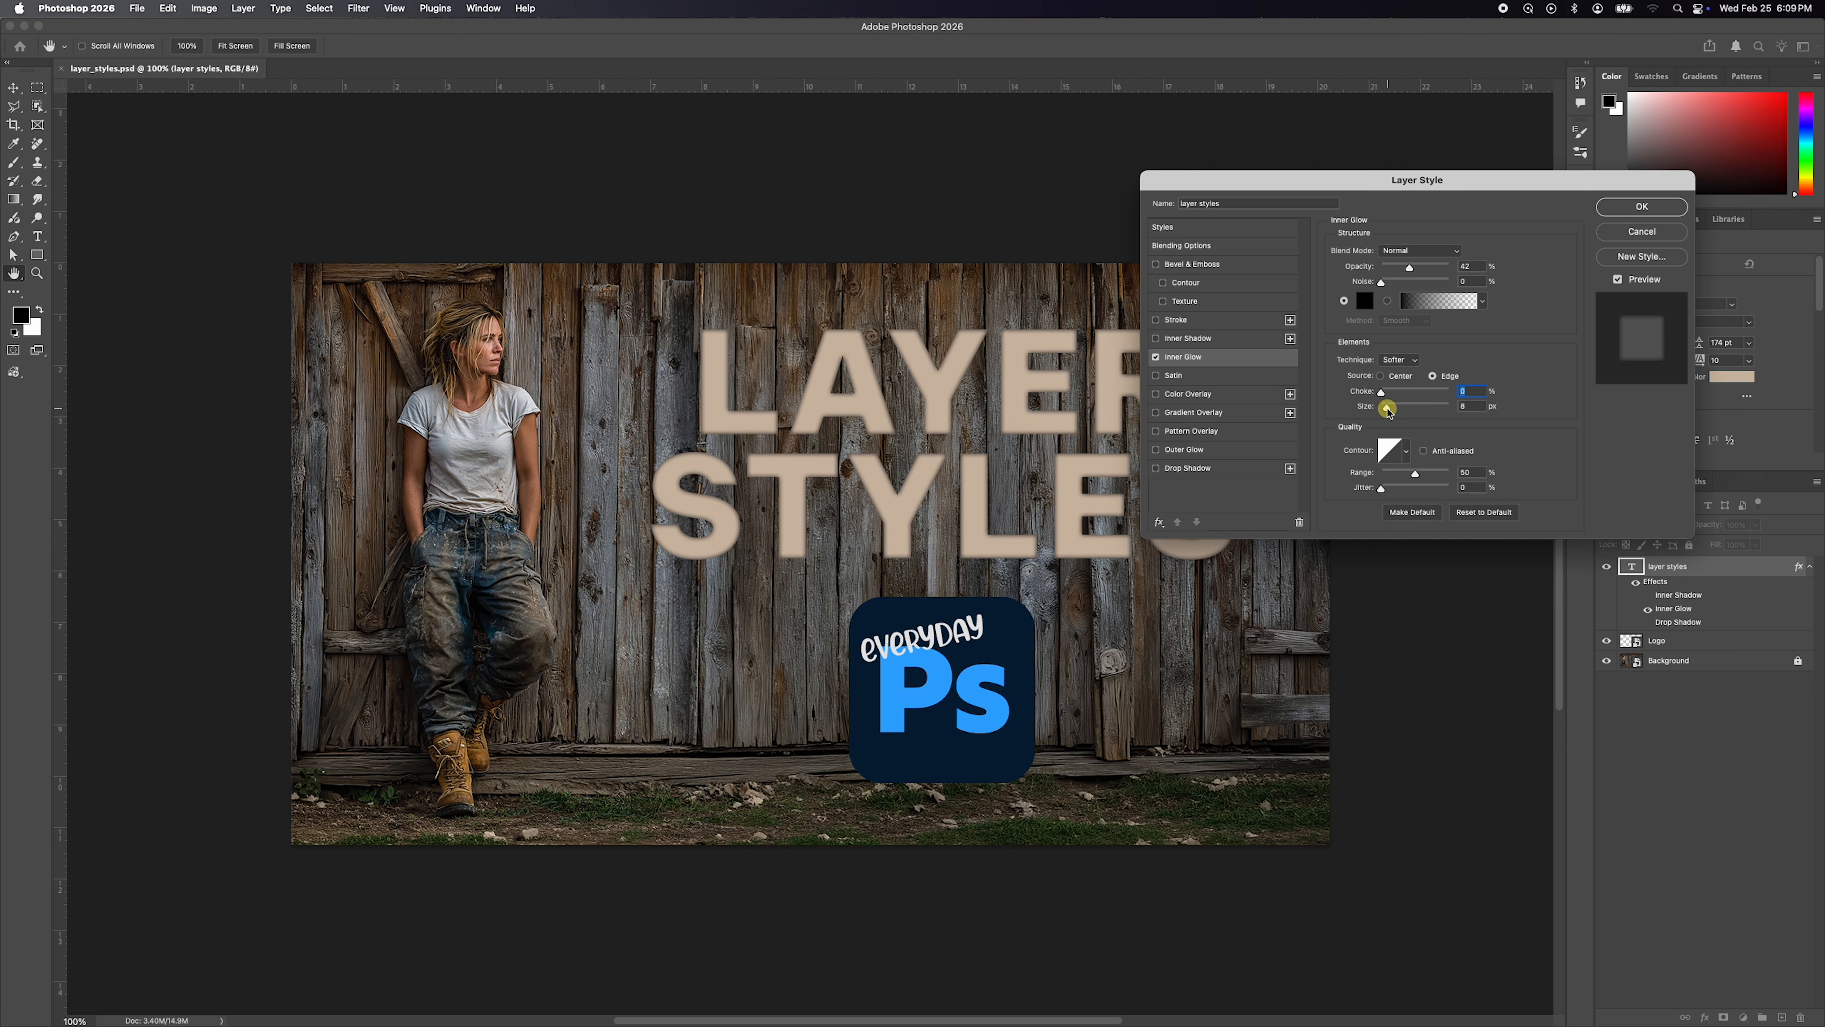
# Compare the text with and without the inner glow, turn it off, and enable the outer glow.
pyautogui.click(1156, 357)
pyautogui.click(1156, 358)
pyautogui.click(1157, 357)
pyautogui.click(1184, 450)
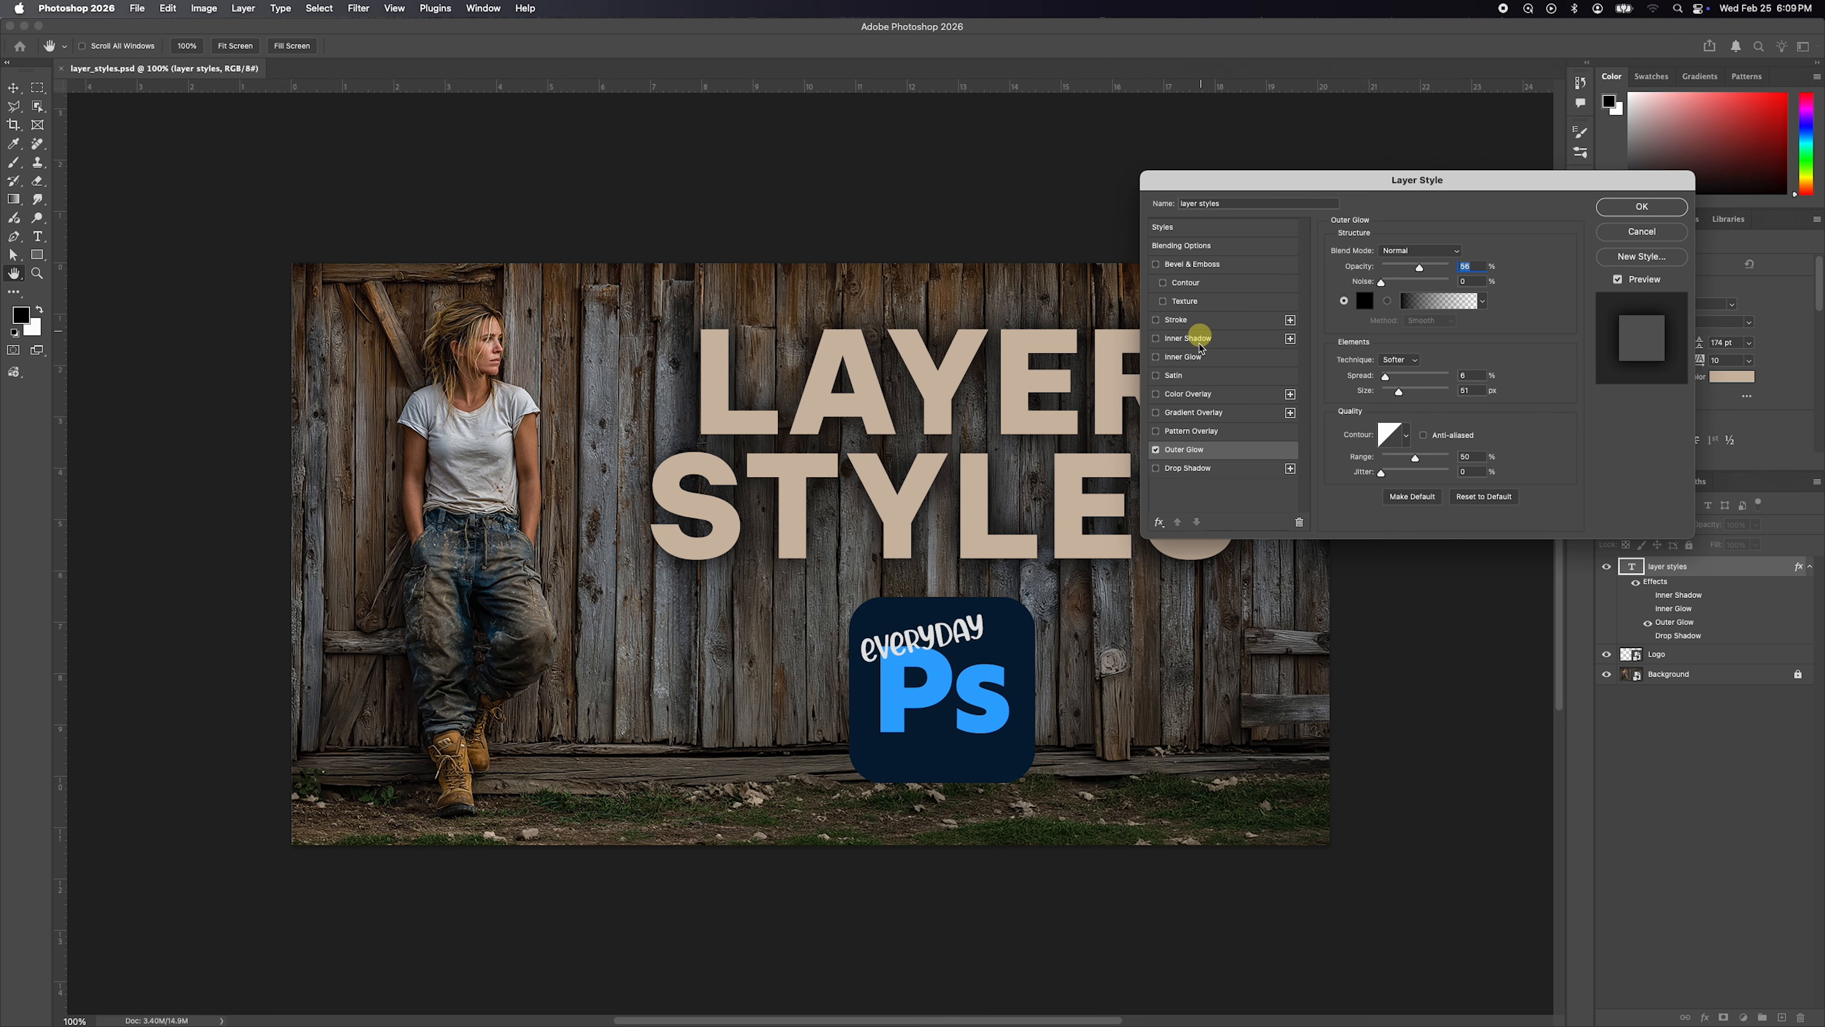
pyautogui.click(1158, 450)
# Try red (e23a3a) as the outer glow colour and return it to black (000000).
pyautogui.click(1364, 302)
pyautogui.click(1259, 631)
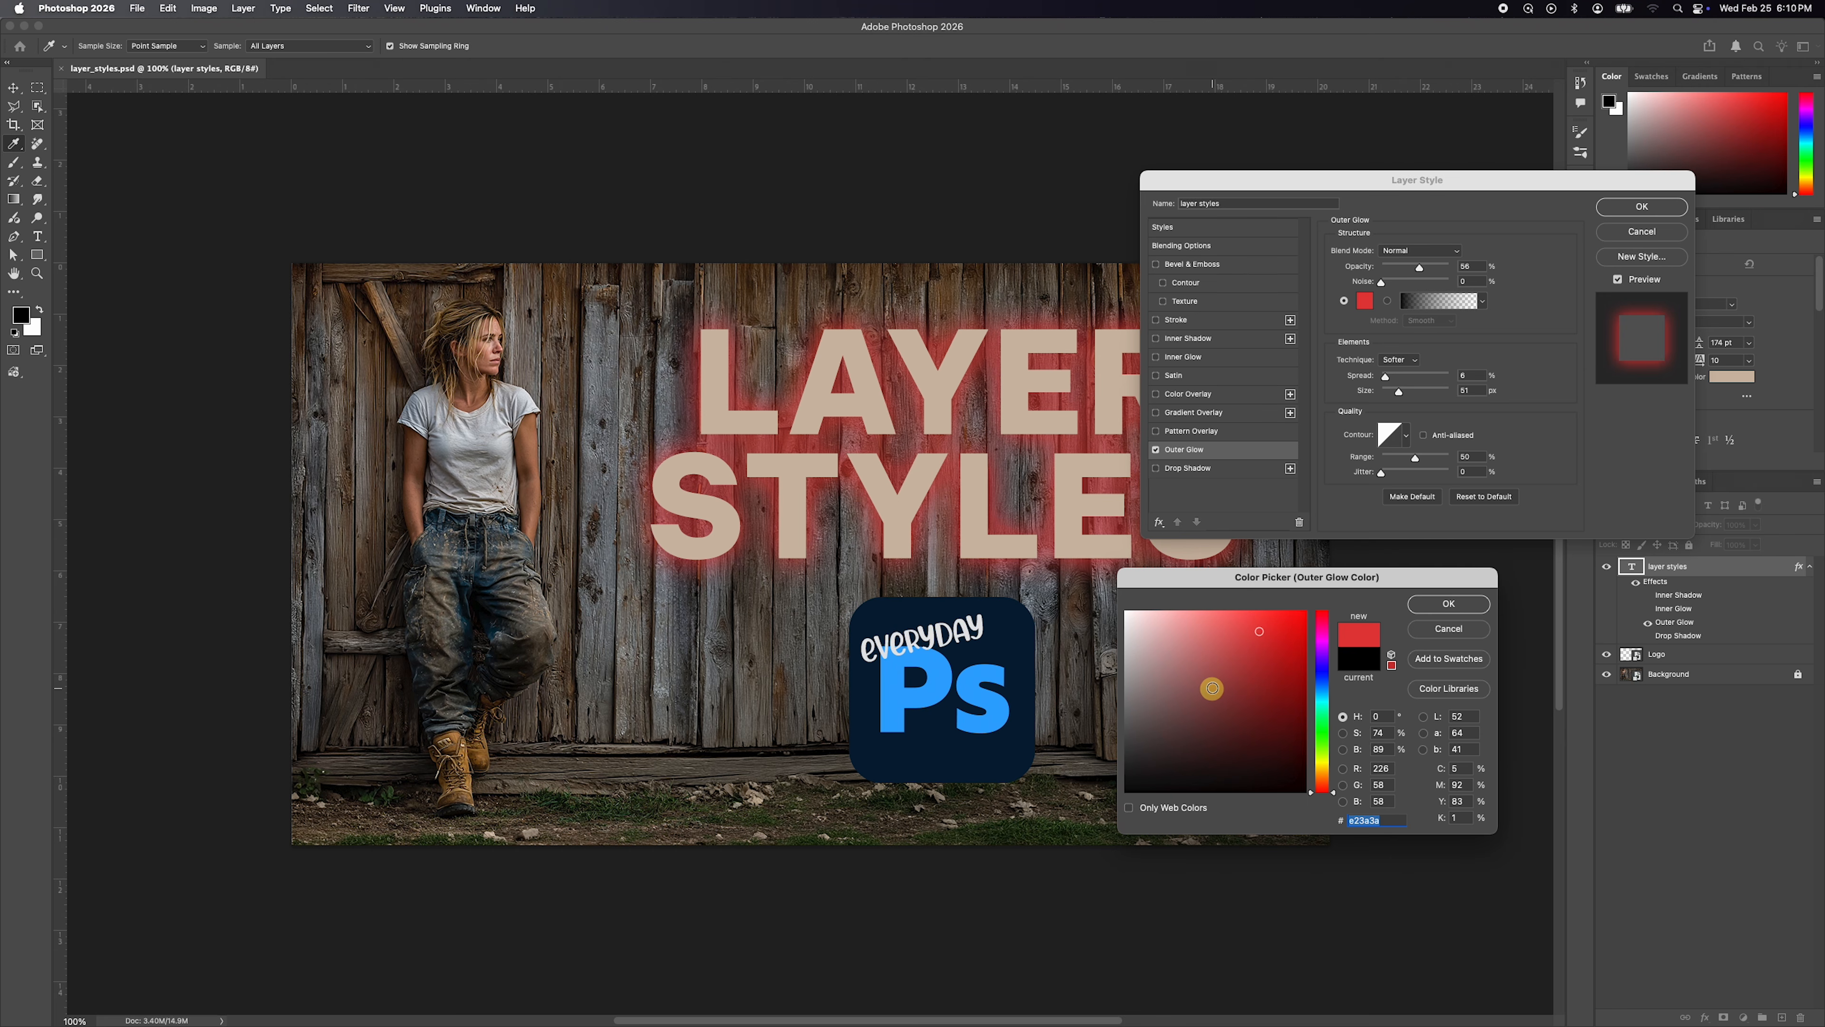
pyautogui.moveTo(1212, 705); pyautogui.dragTo(1125, 791)
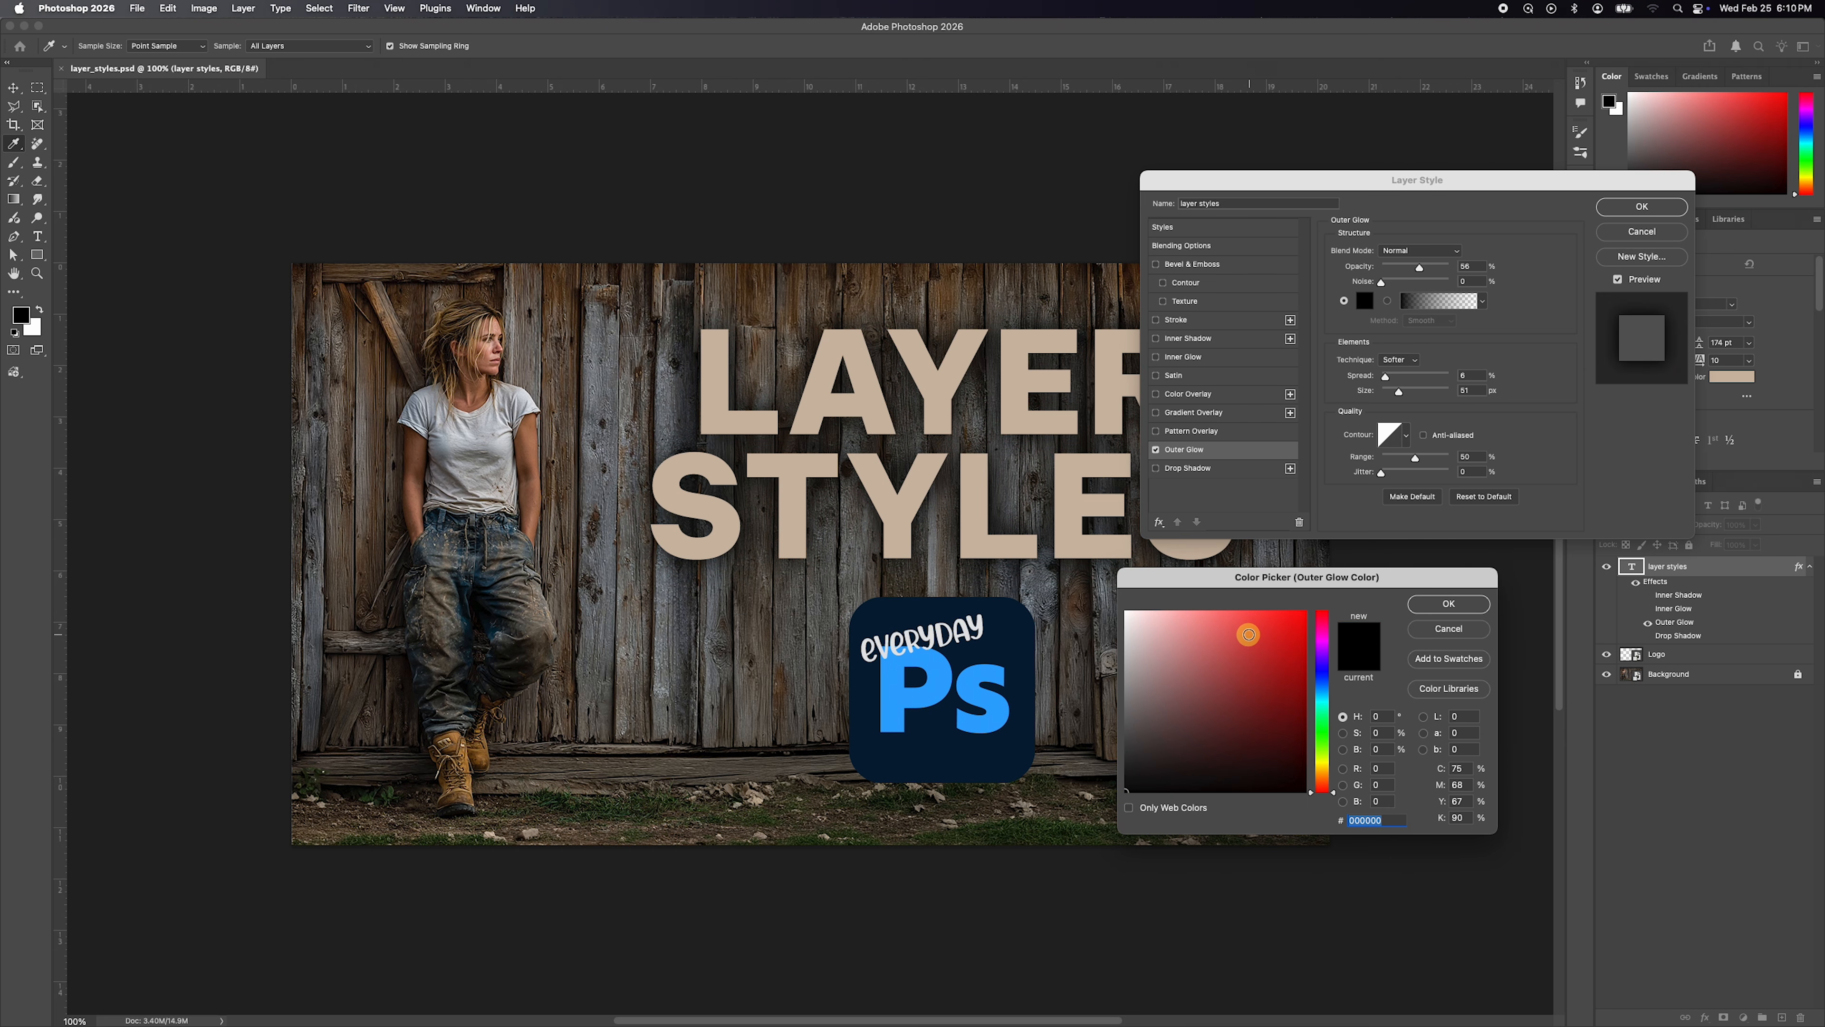
pyautogui.click(1440, 604)
# Set the outer glow's opacity to 53% and compare the text with and without the glow.
pyautogui.moveTo(1419, 270); pyautogui.dragTo(1417, 268)
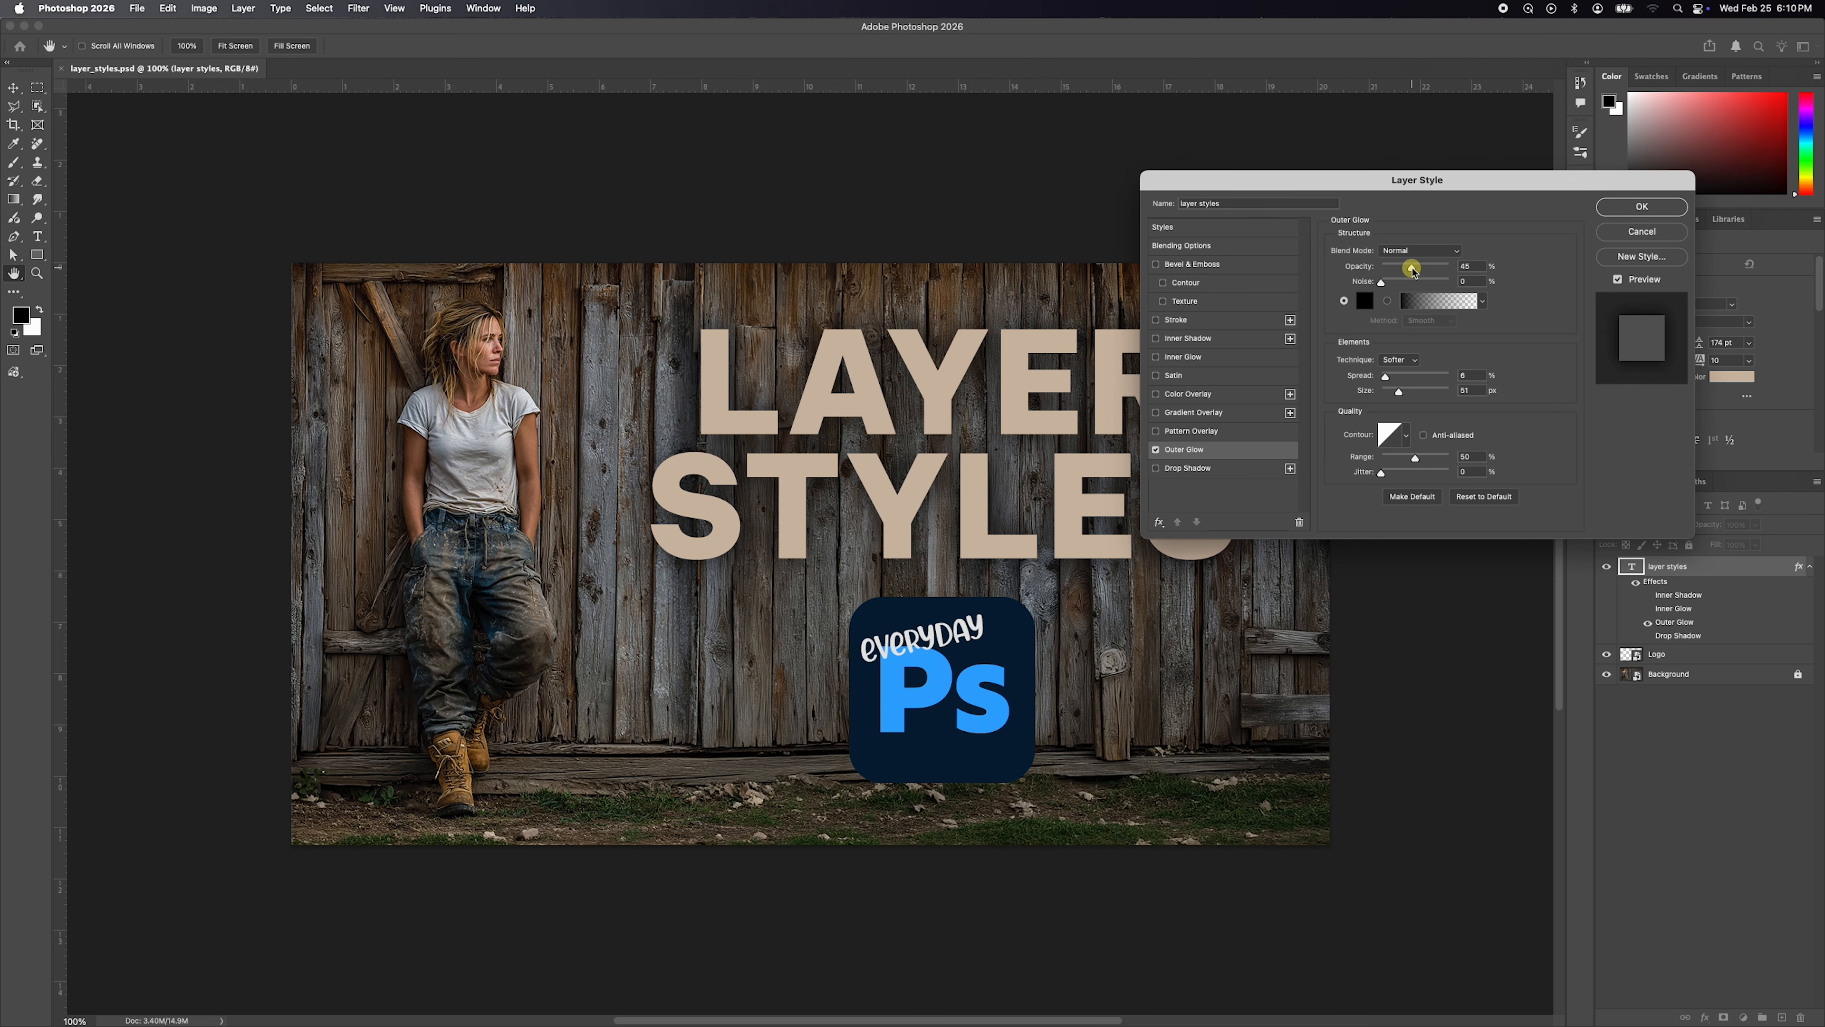
pyautogui.click(1156, 450)
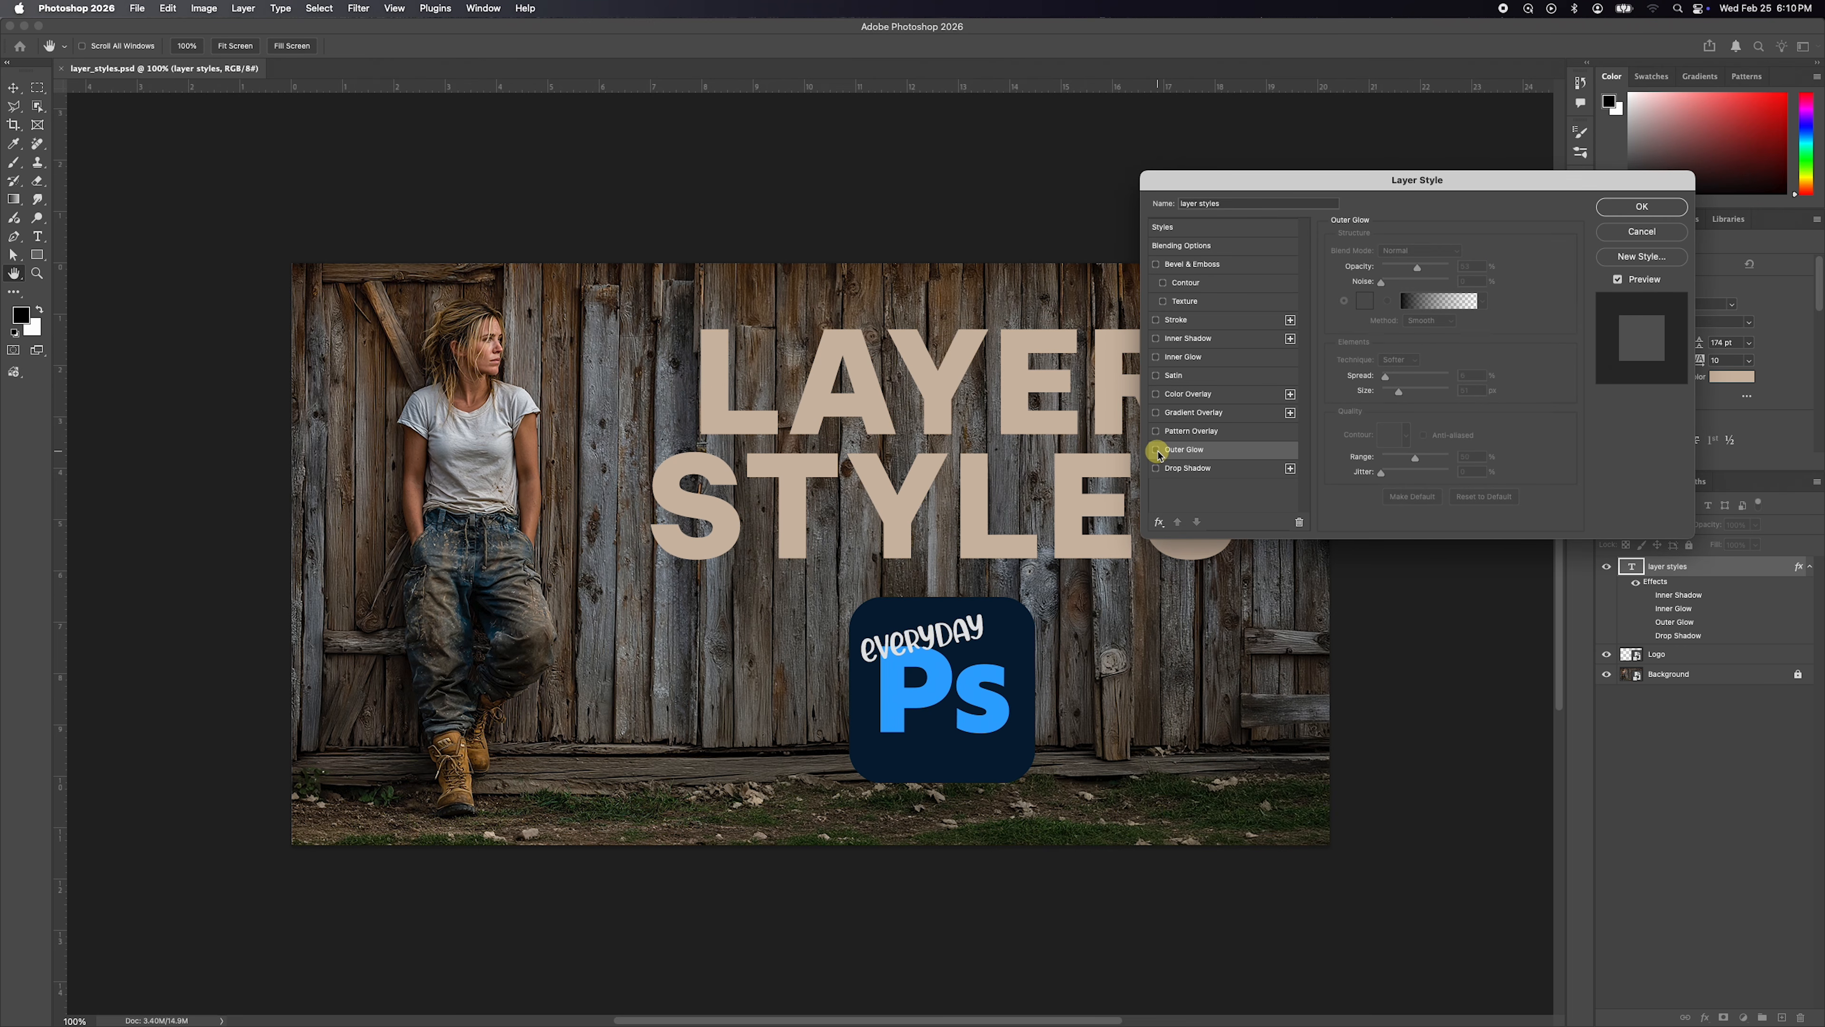
pyautogui.click(1156, 450)
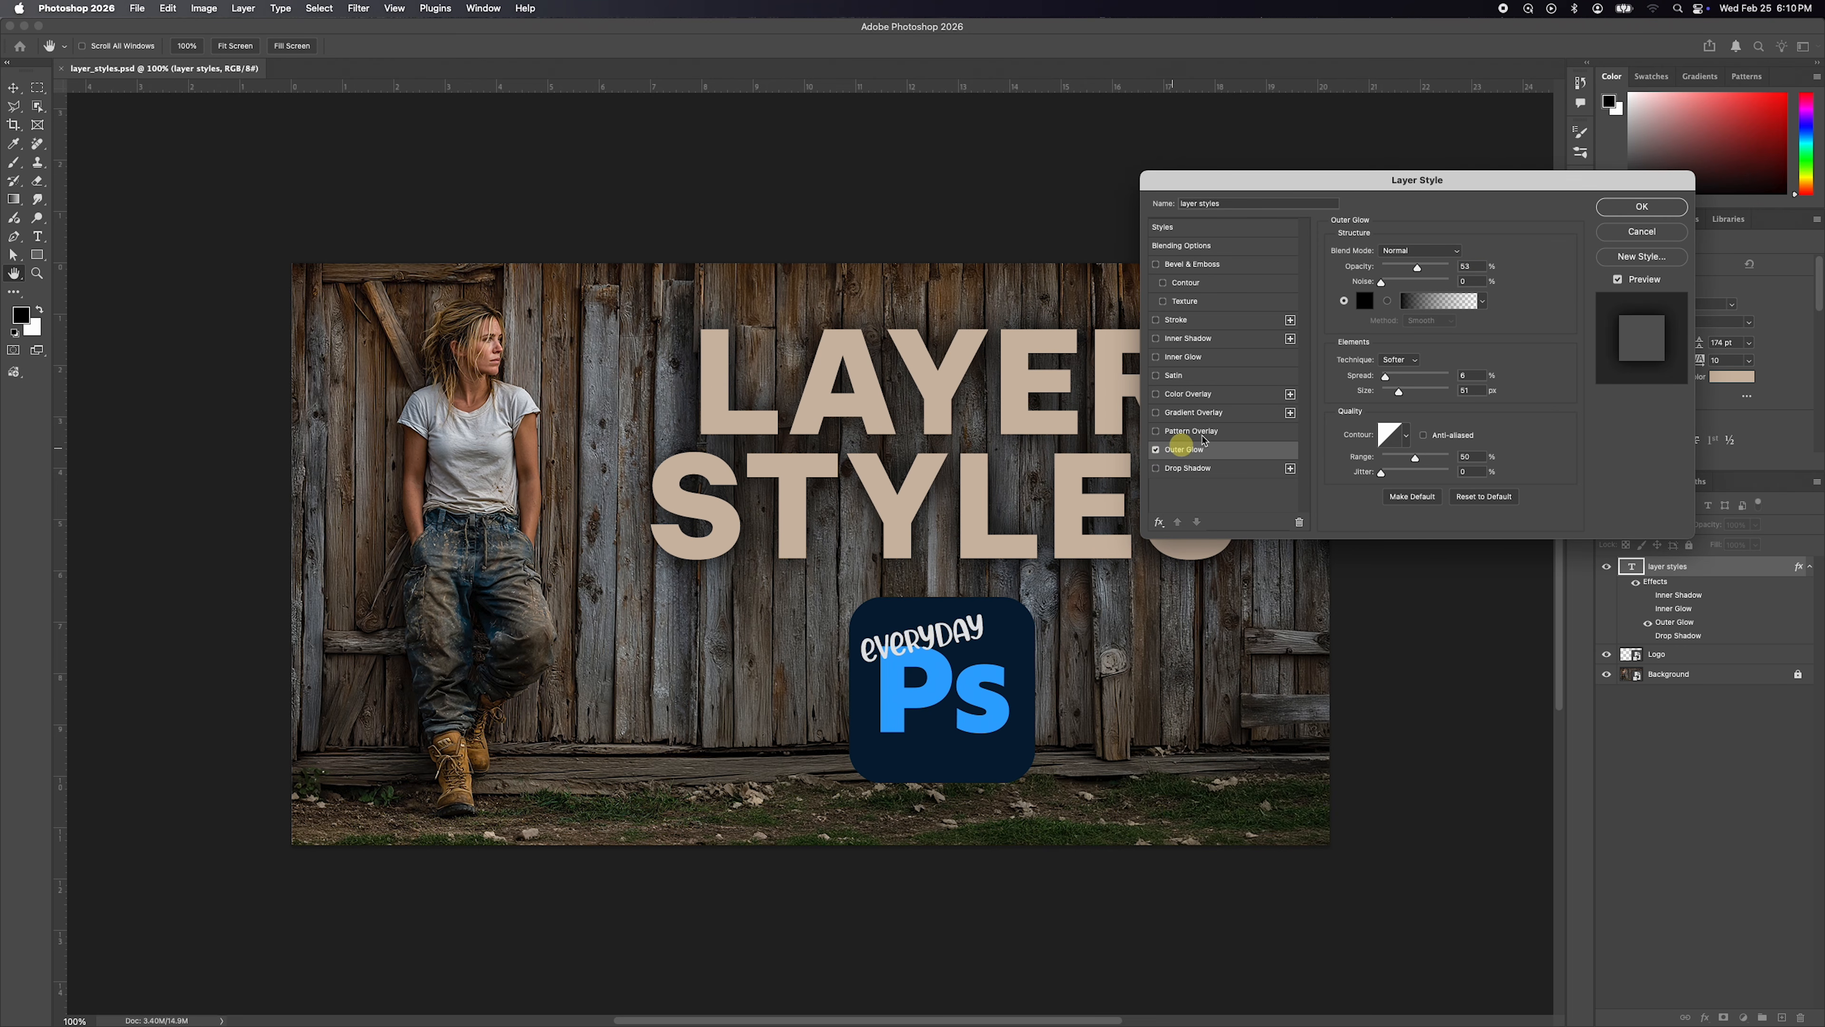
# Combine the inner glow with the outer glow, and toggle the effects and the preview to compare the text's appearance.
pyautogui.click(1157, 357)
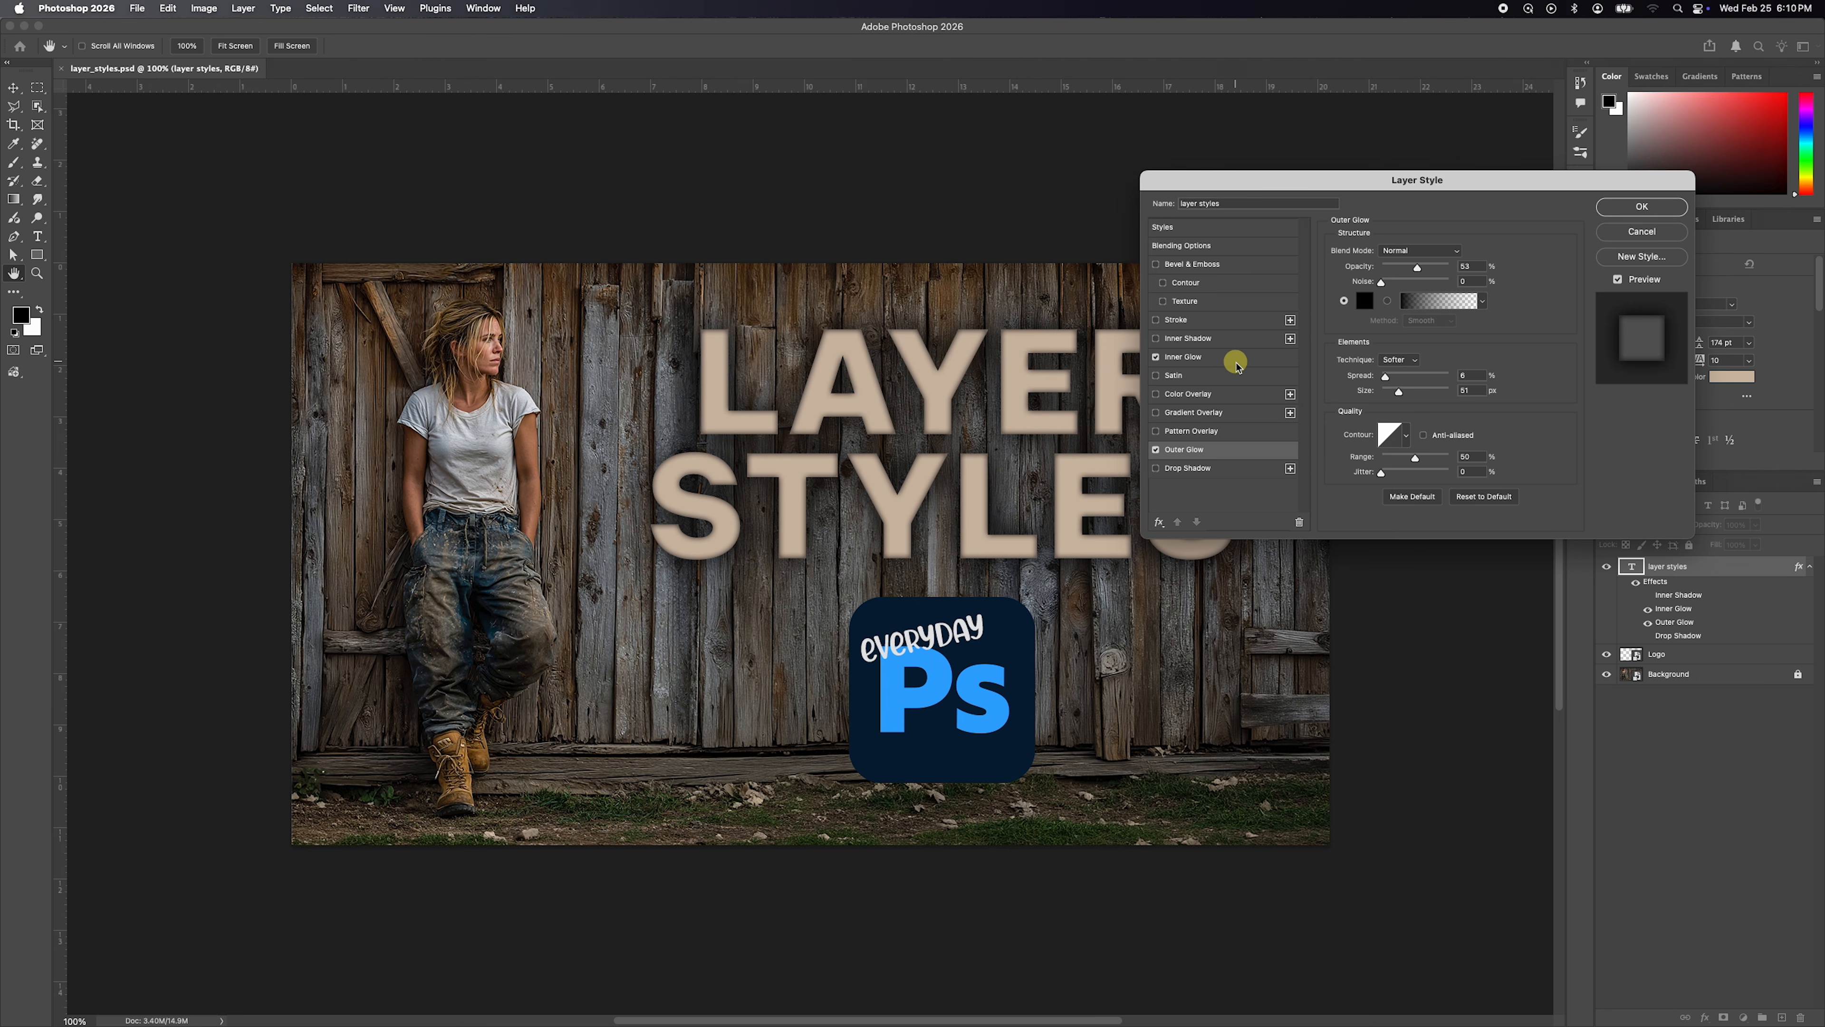
pyautogui.click(1157, 357)
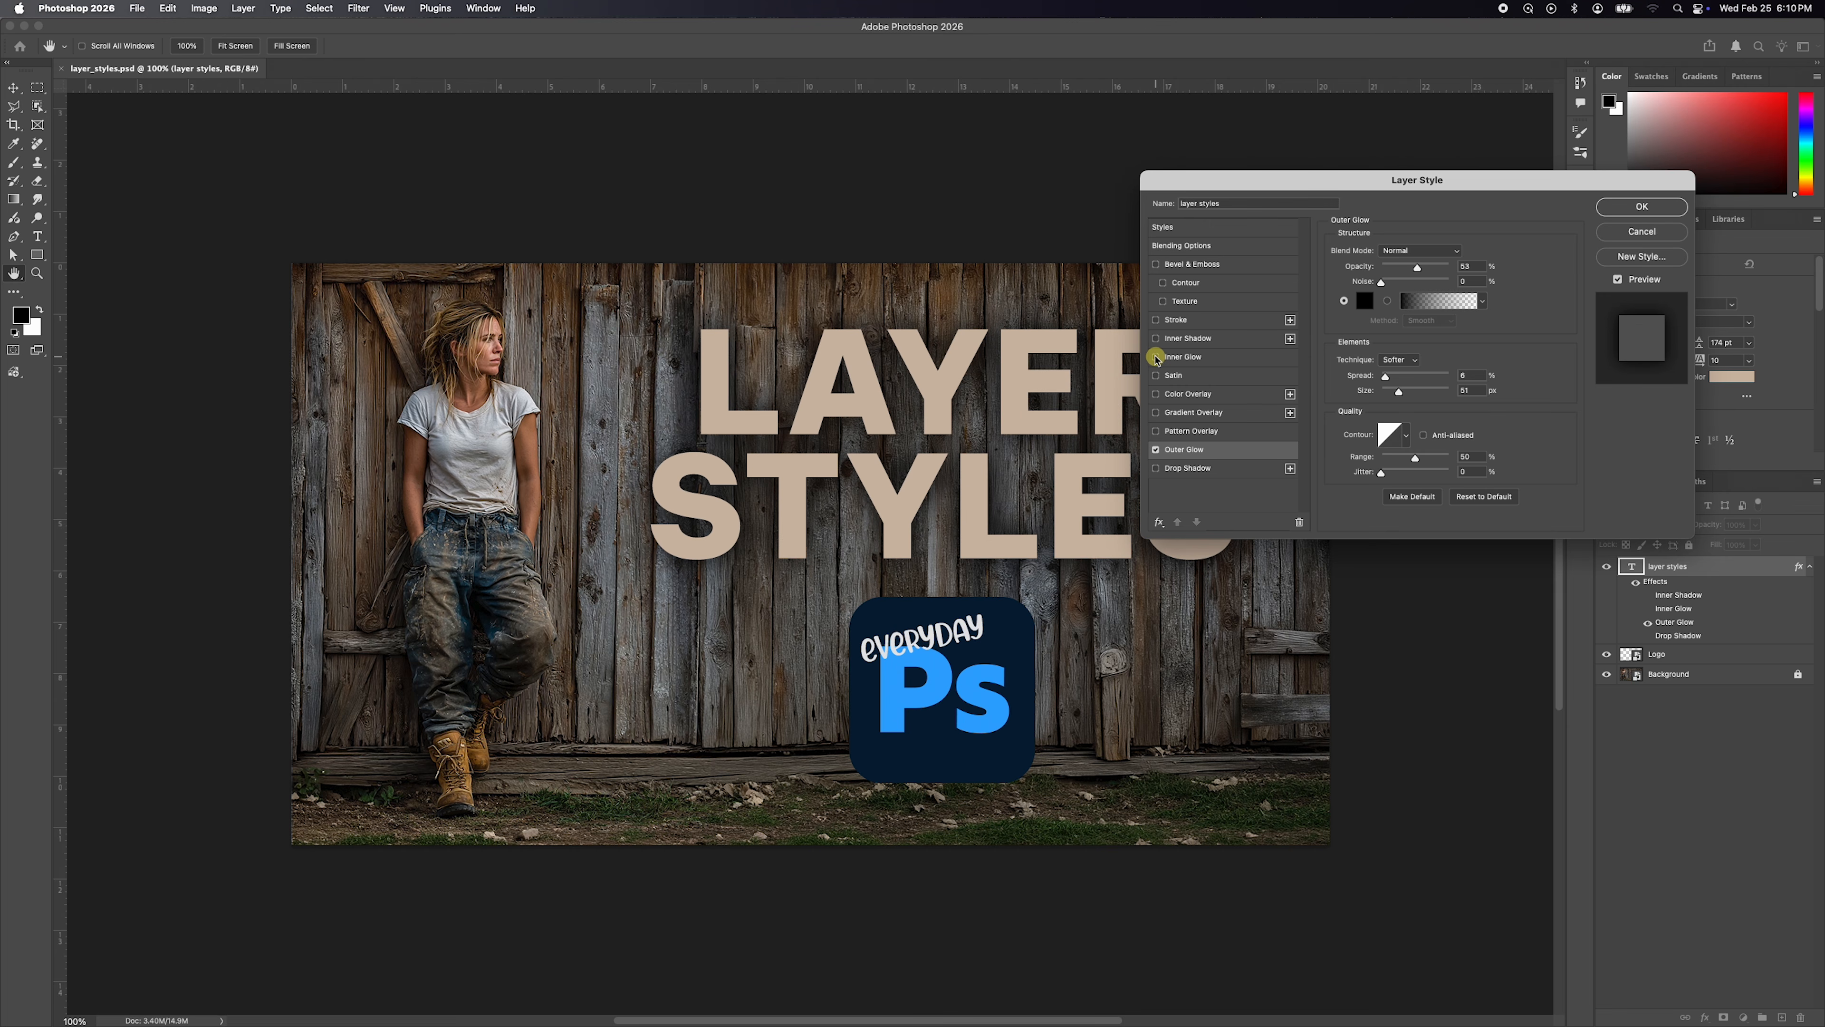
pyautogui.click(1156, 358)
pyautogui.click(1156, 449)
pyautogui.click(1157, 449)
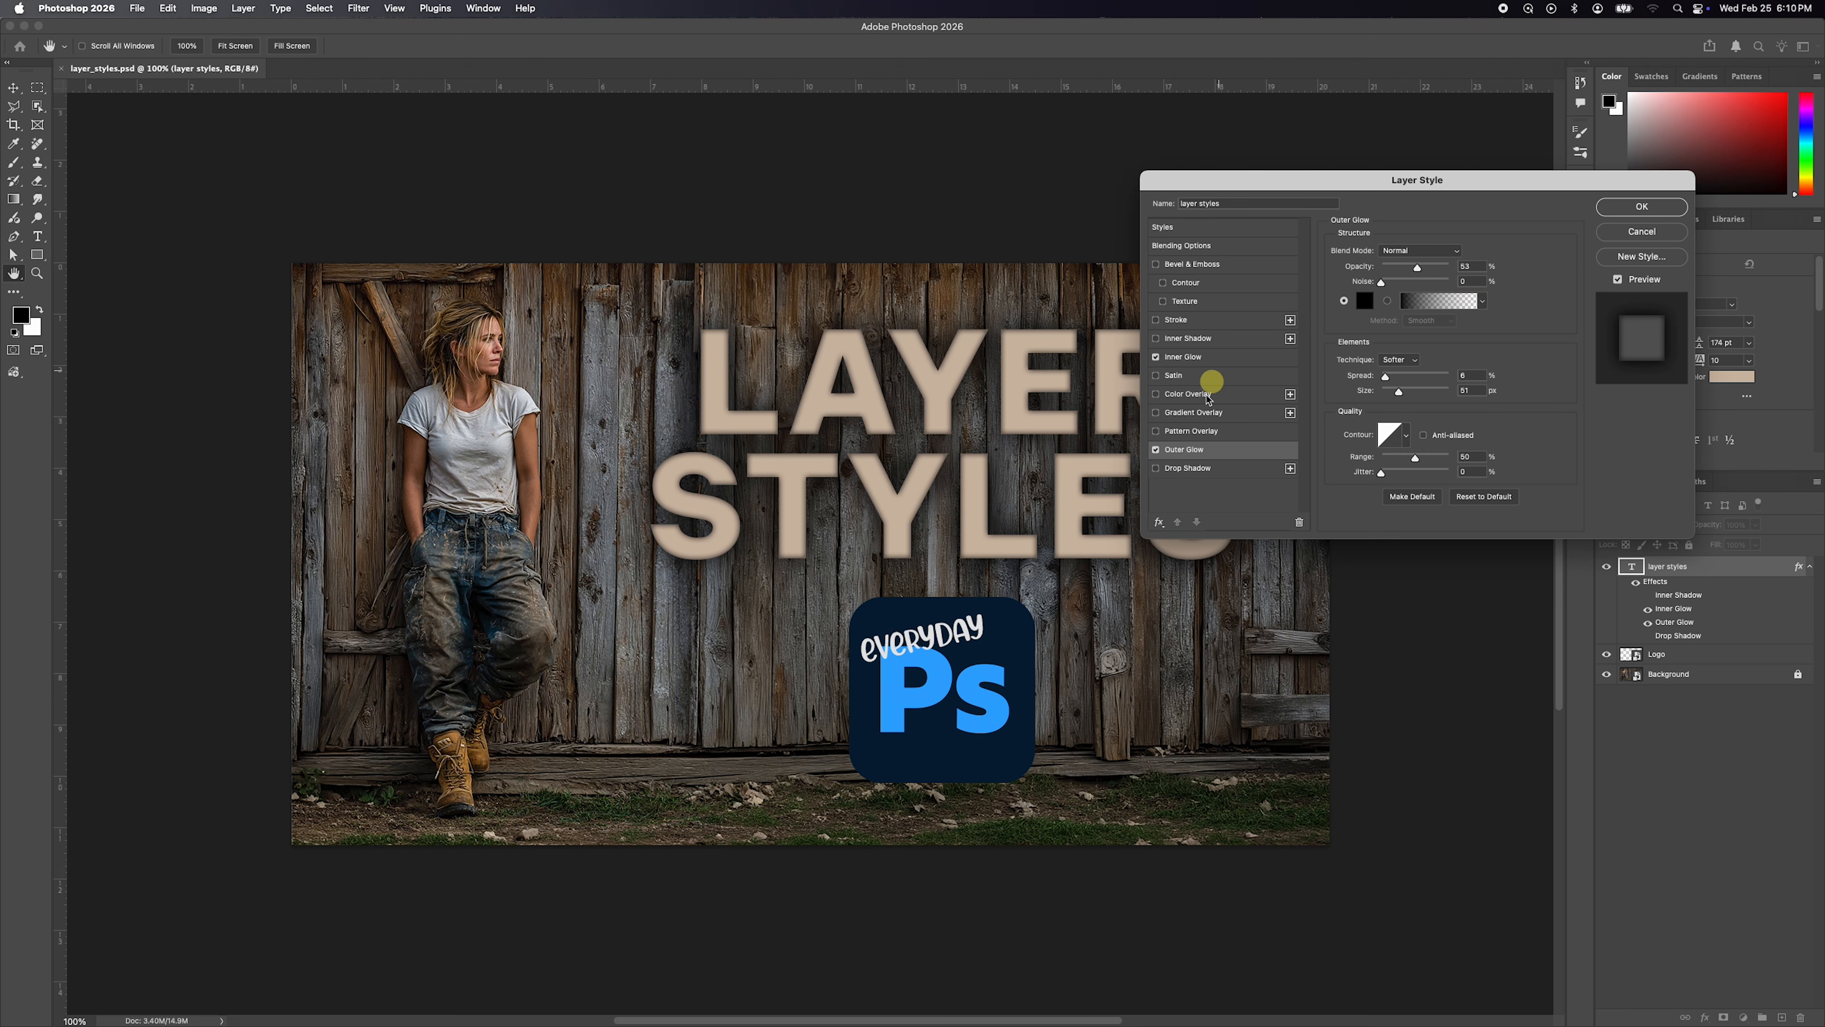
pyautogui.click(1619, 279)
pyautogui.click(1620, 279)
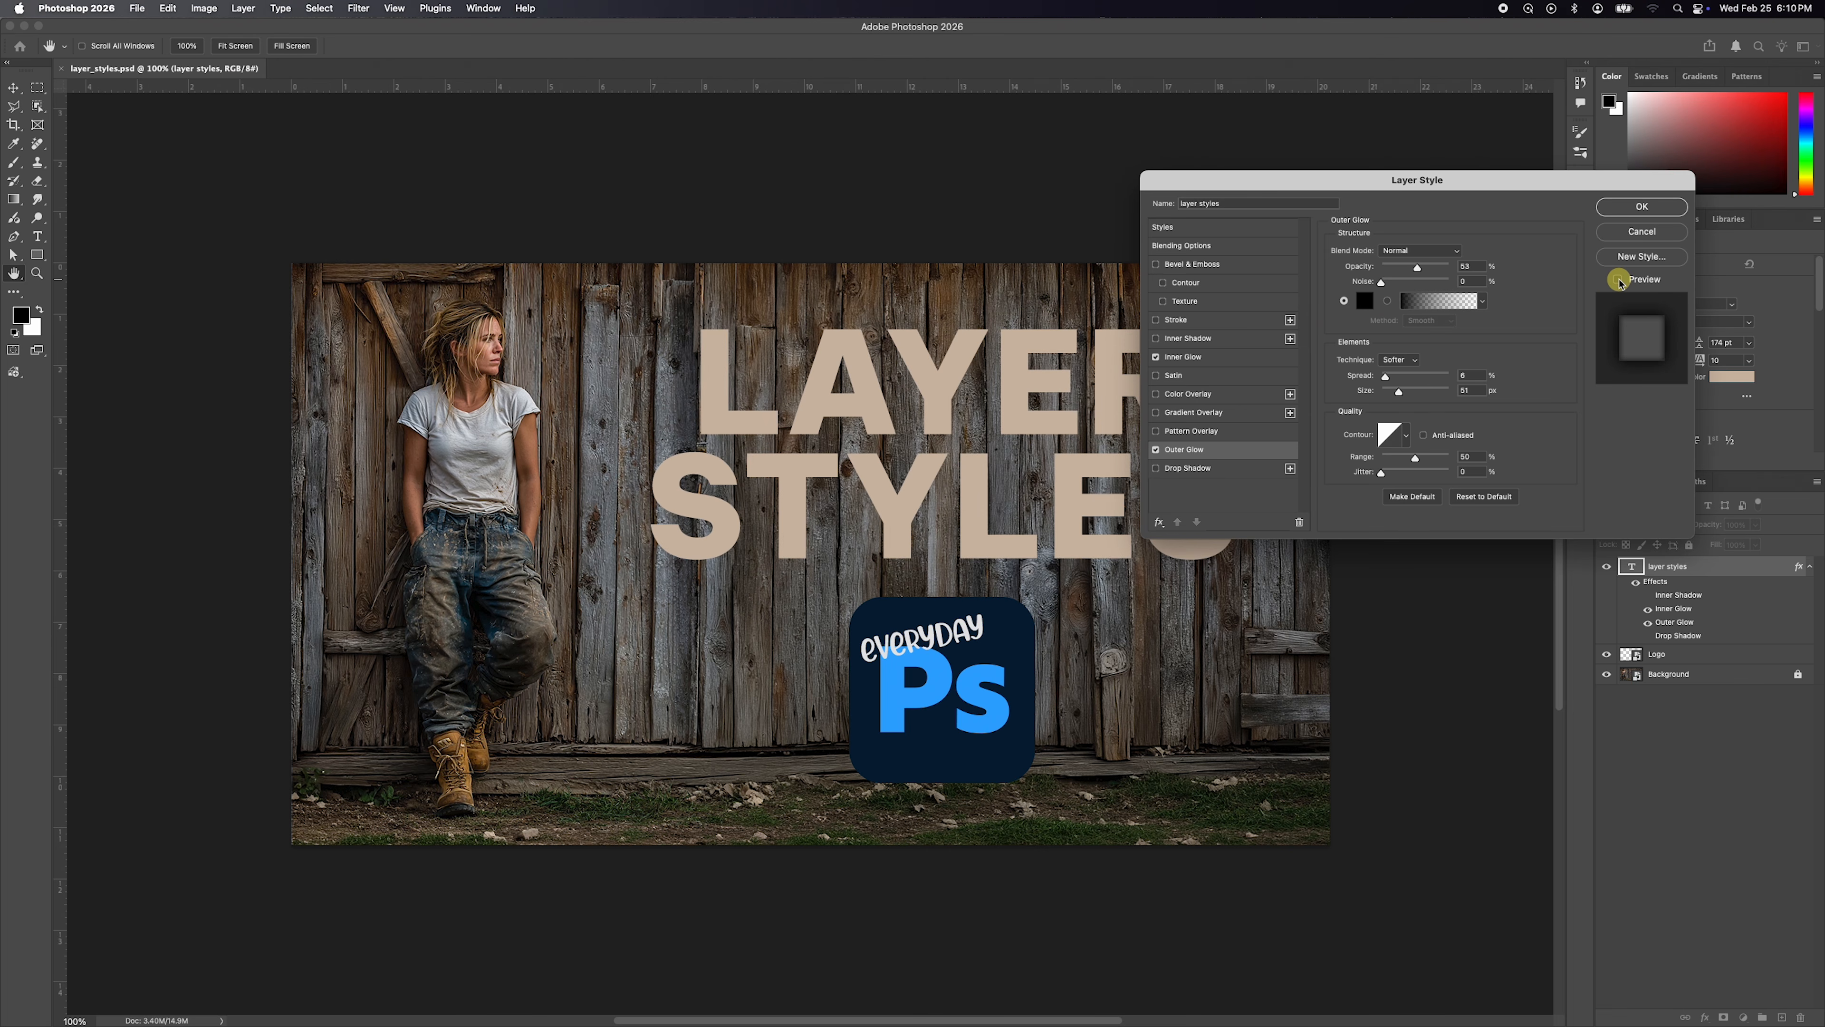
pyautogui.click(1620, 280)
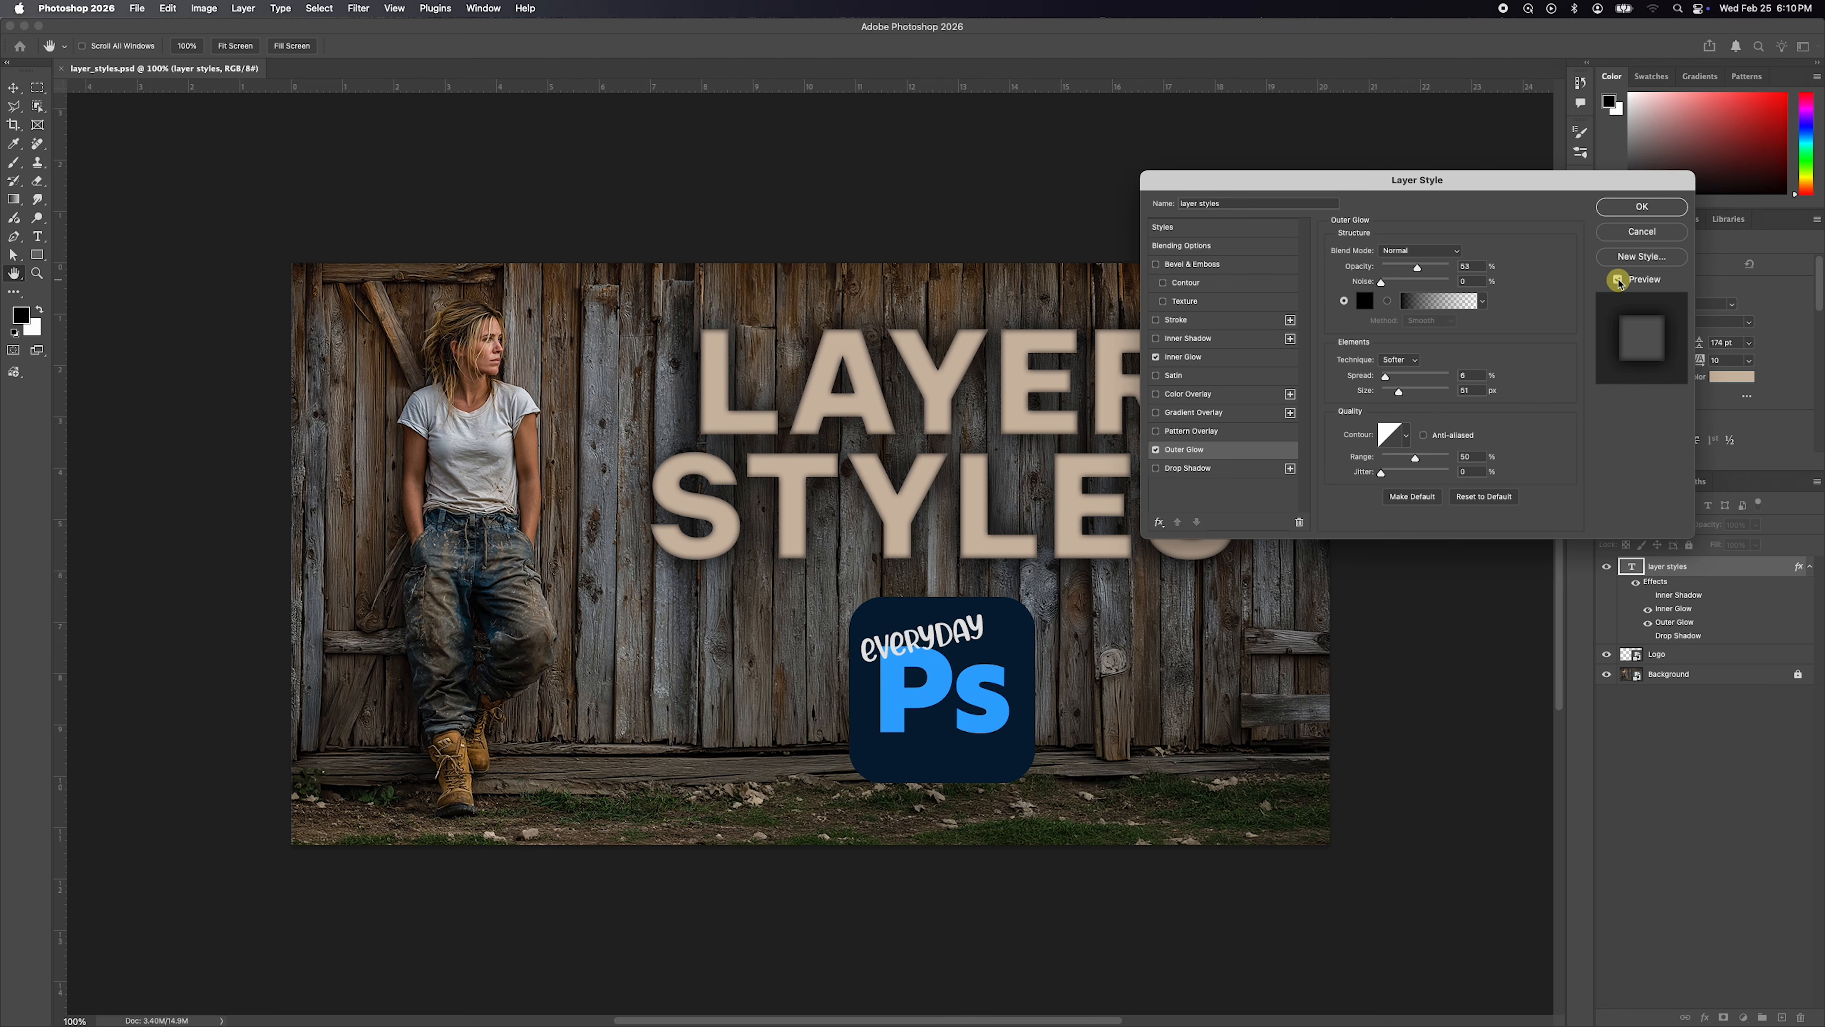
# Turn off both the inner and outer glow, and enable Bevel & Emboss on the text.
pyautogui.click(1156, 357)
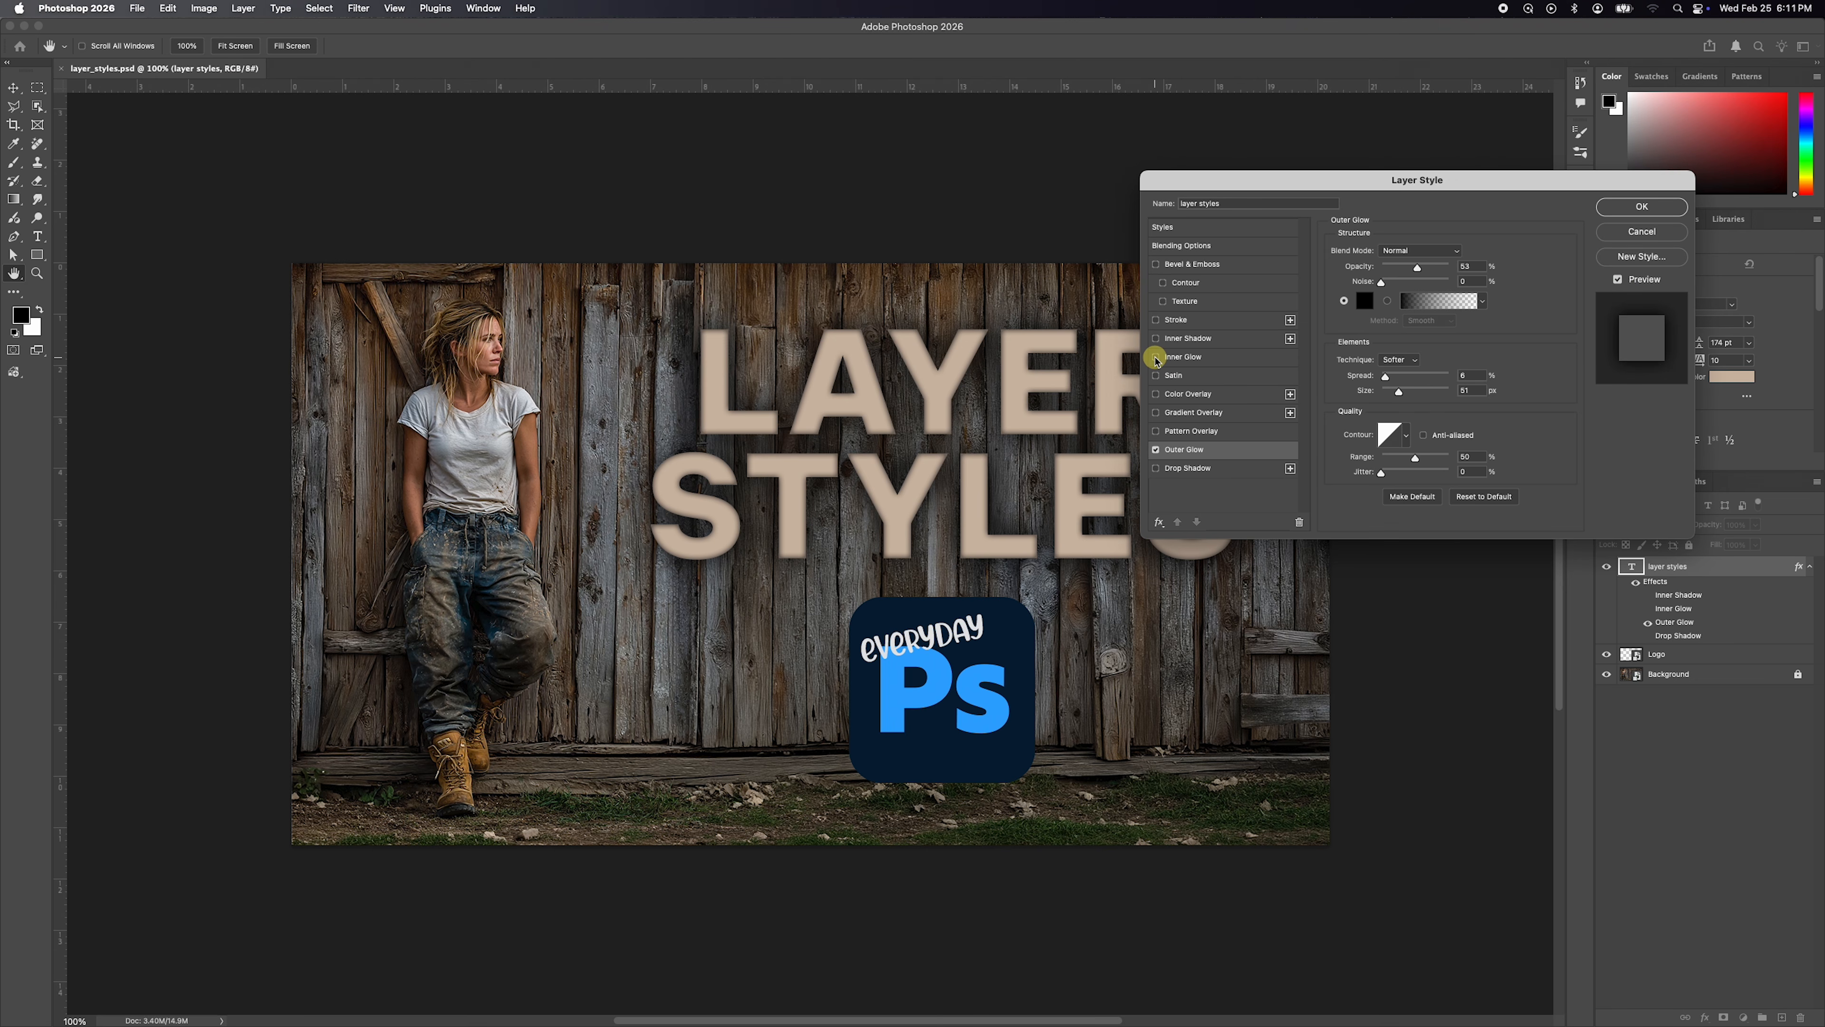
pyautogui.click(1156, 449)
pyautogui.click(1199, 266)
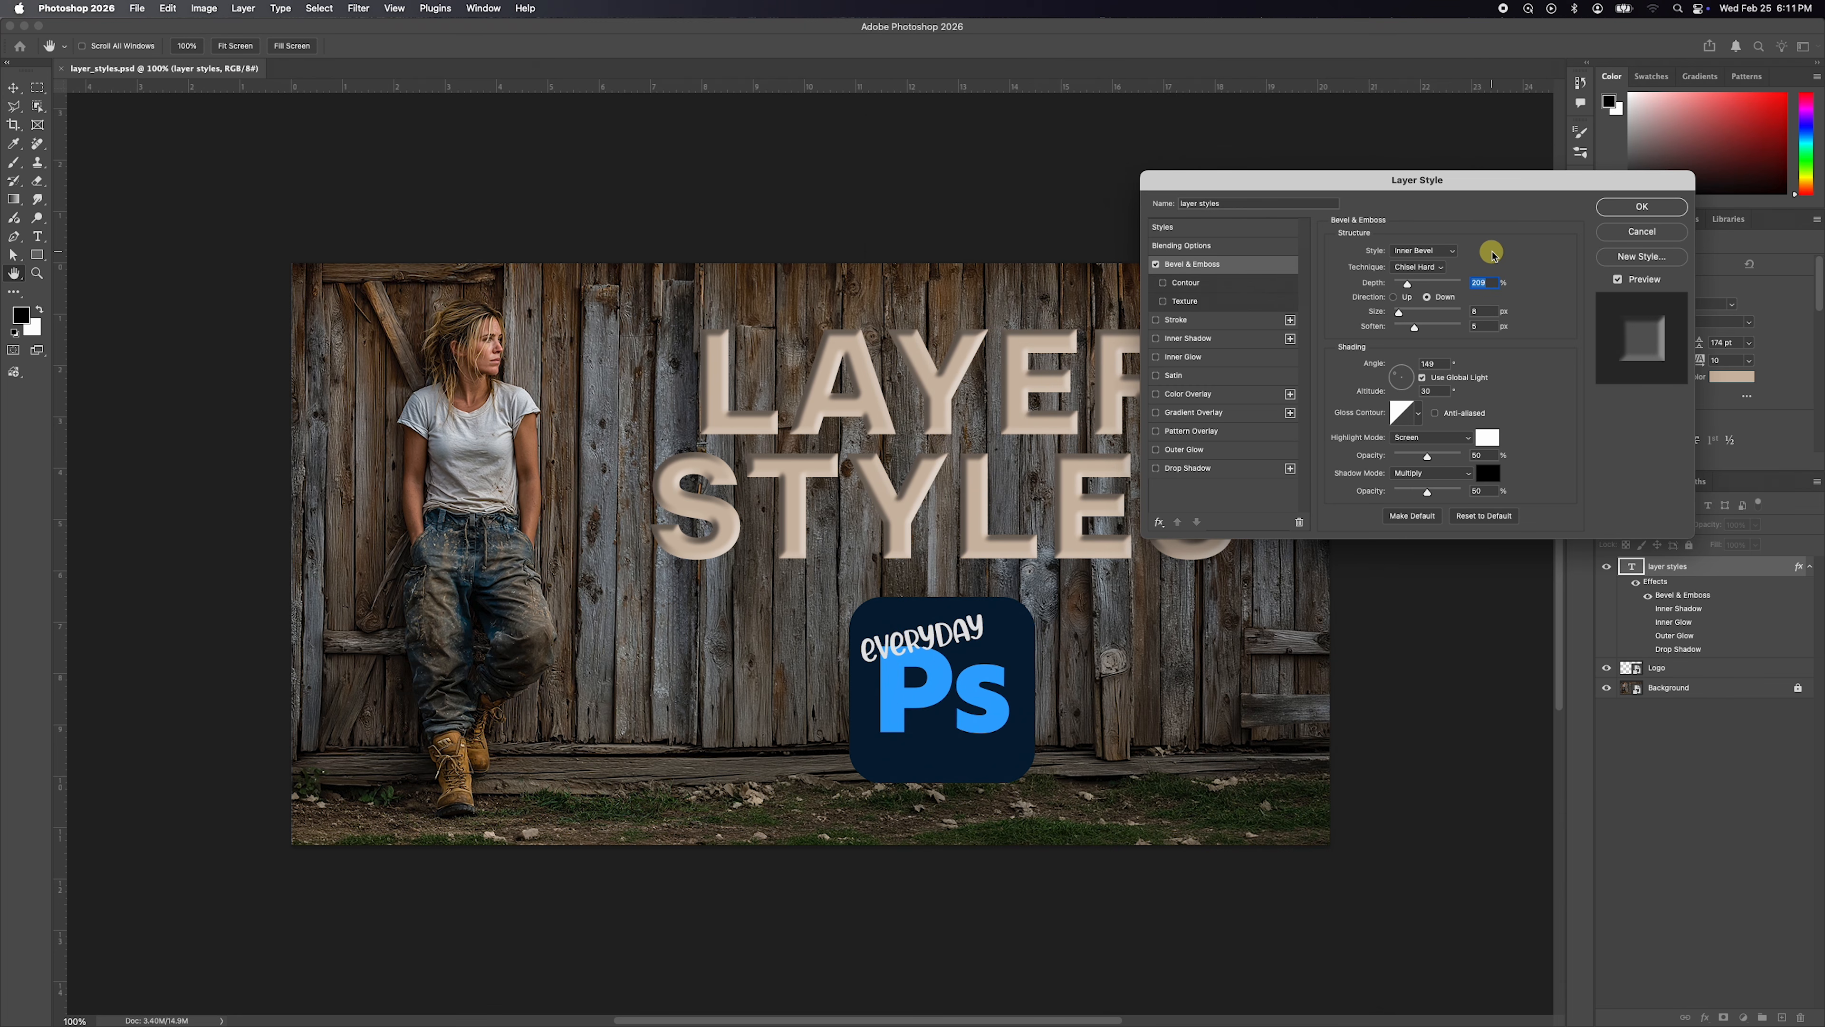
# Try the Outer Bevel style on the text's bevel effect and restore Inner Bevel.
pyautogui.click(1420, 250)
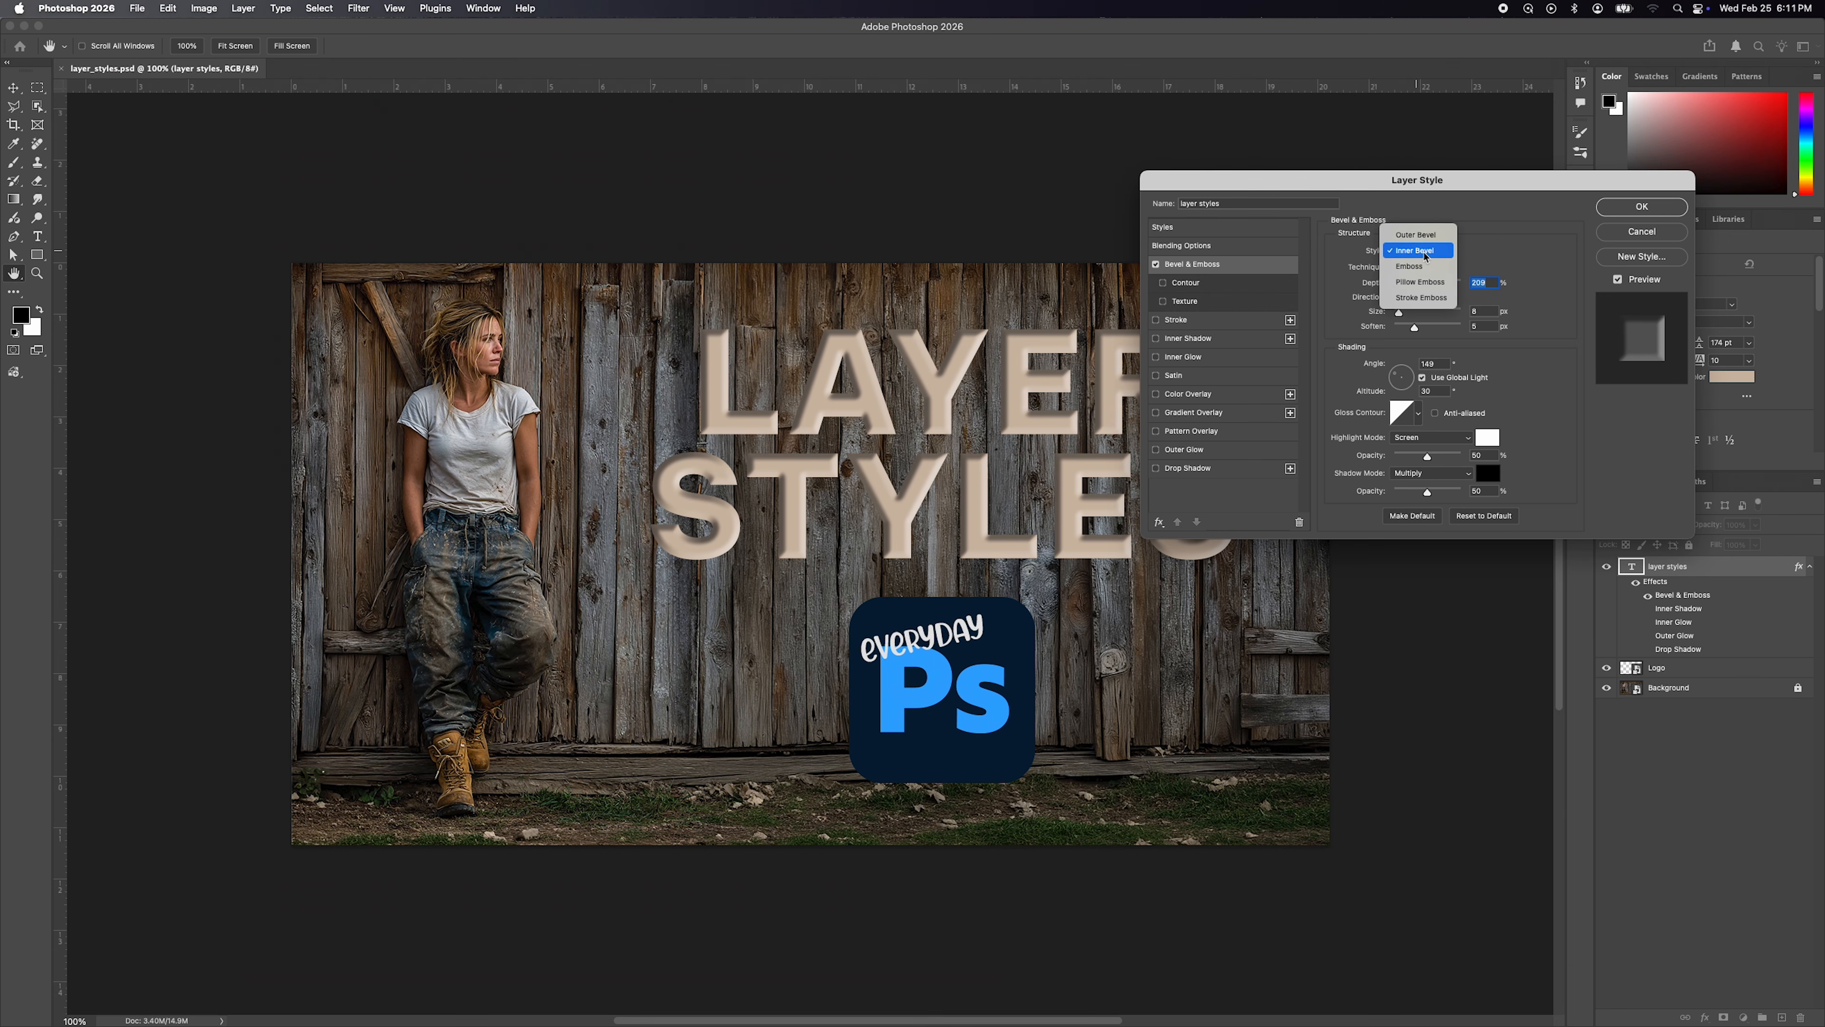
pyautogui.click(1415, 234)
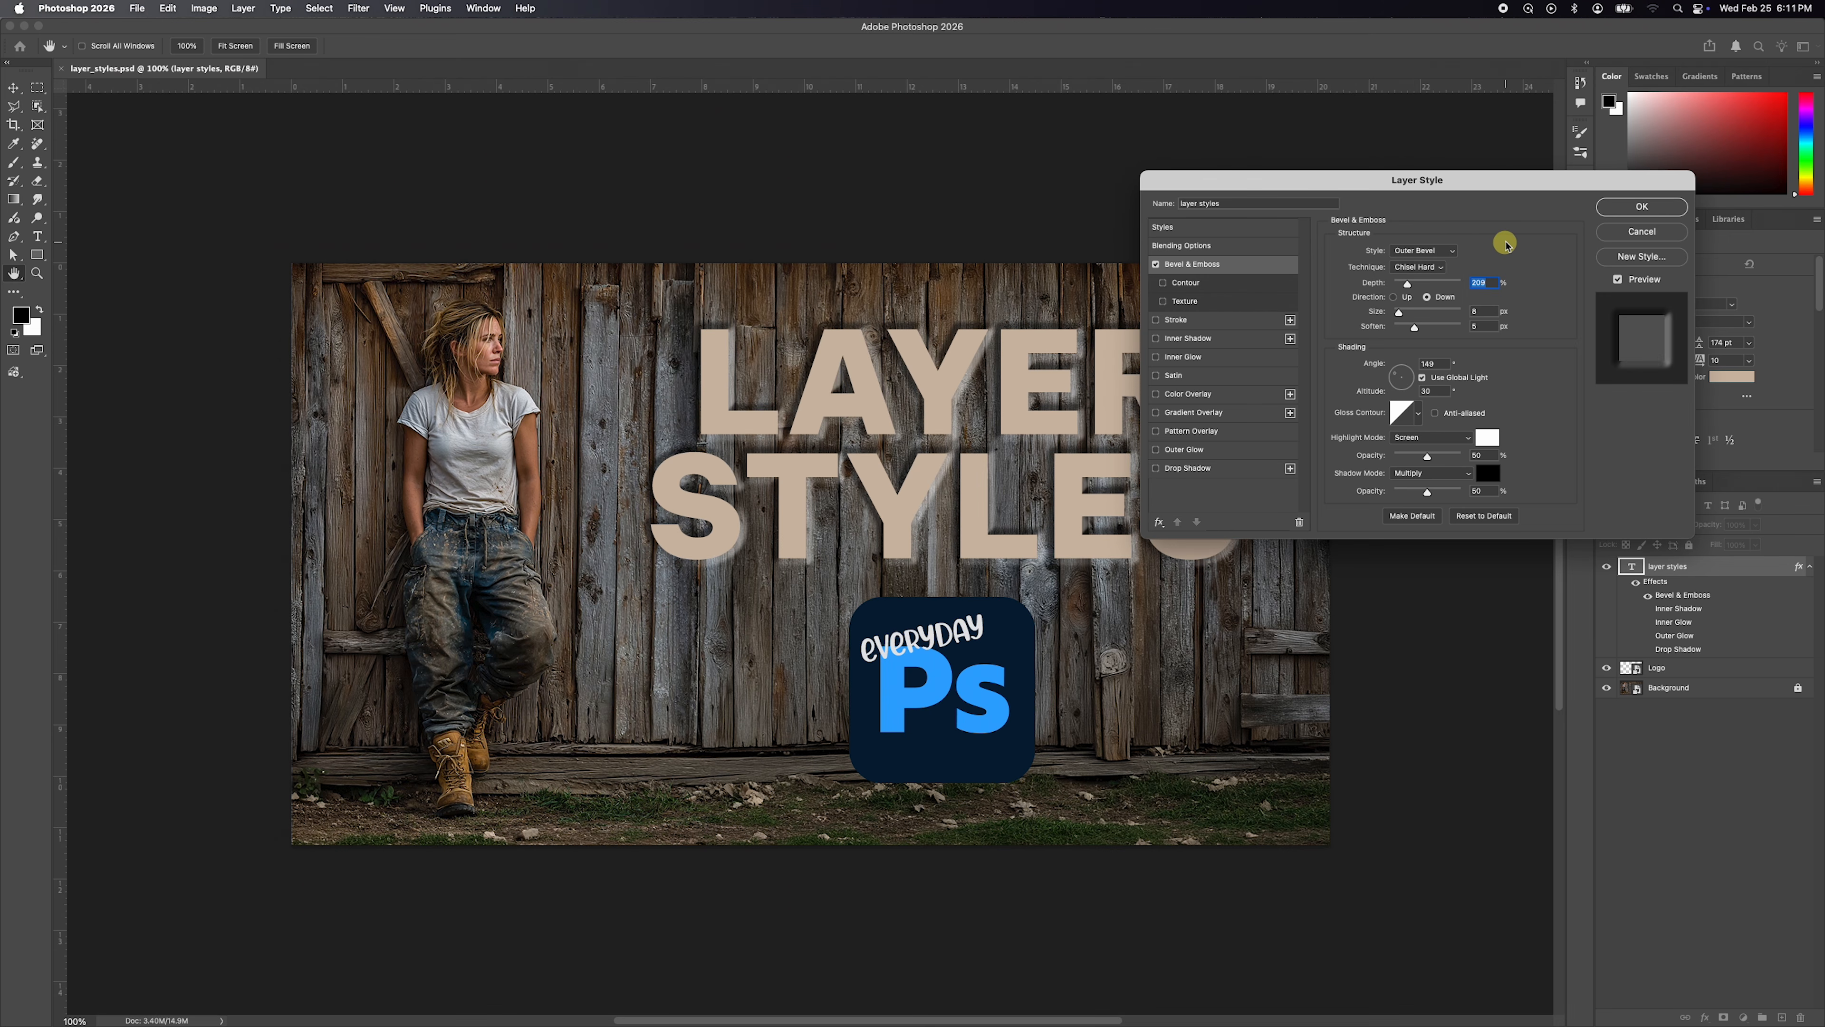
pyautogui.click(1423, 250)
pyautogui.click(1427, 266)
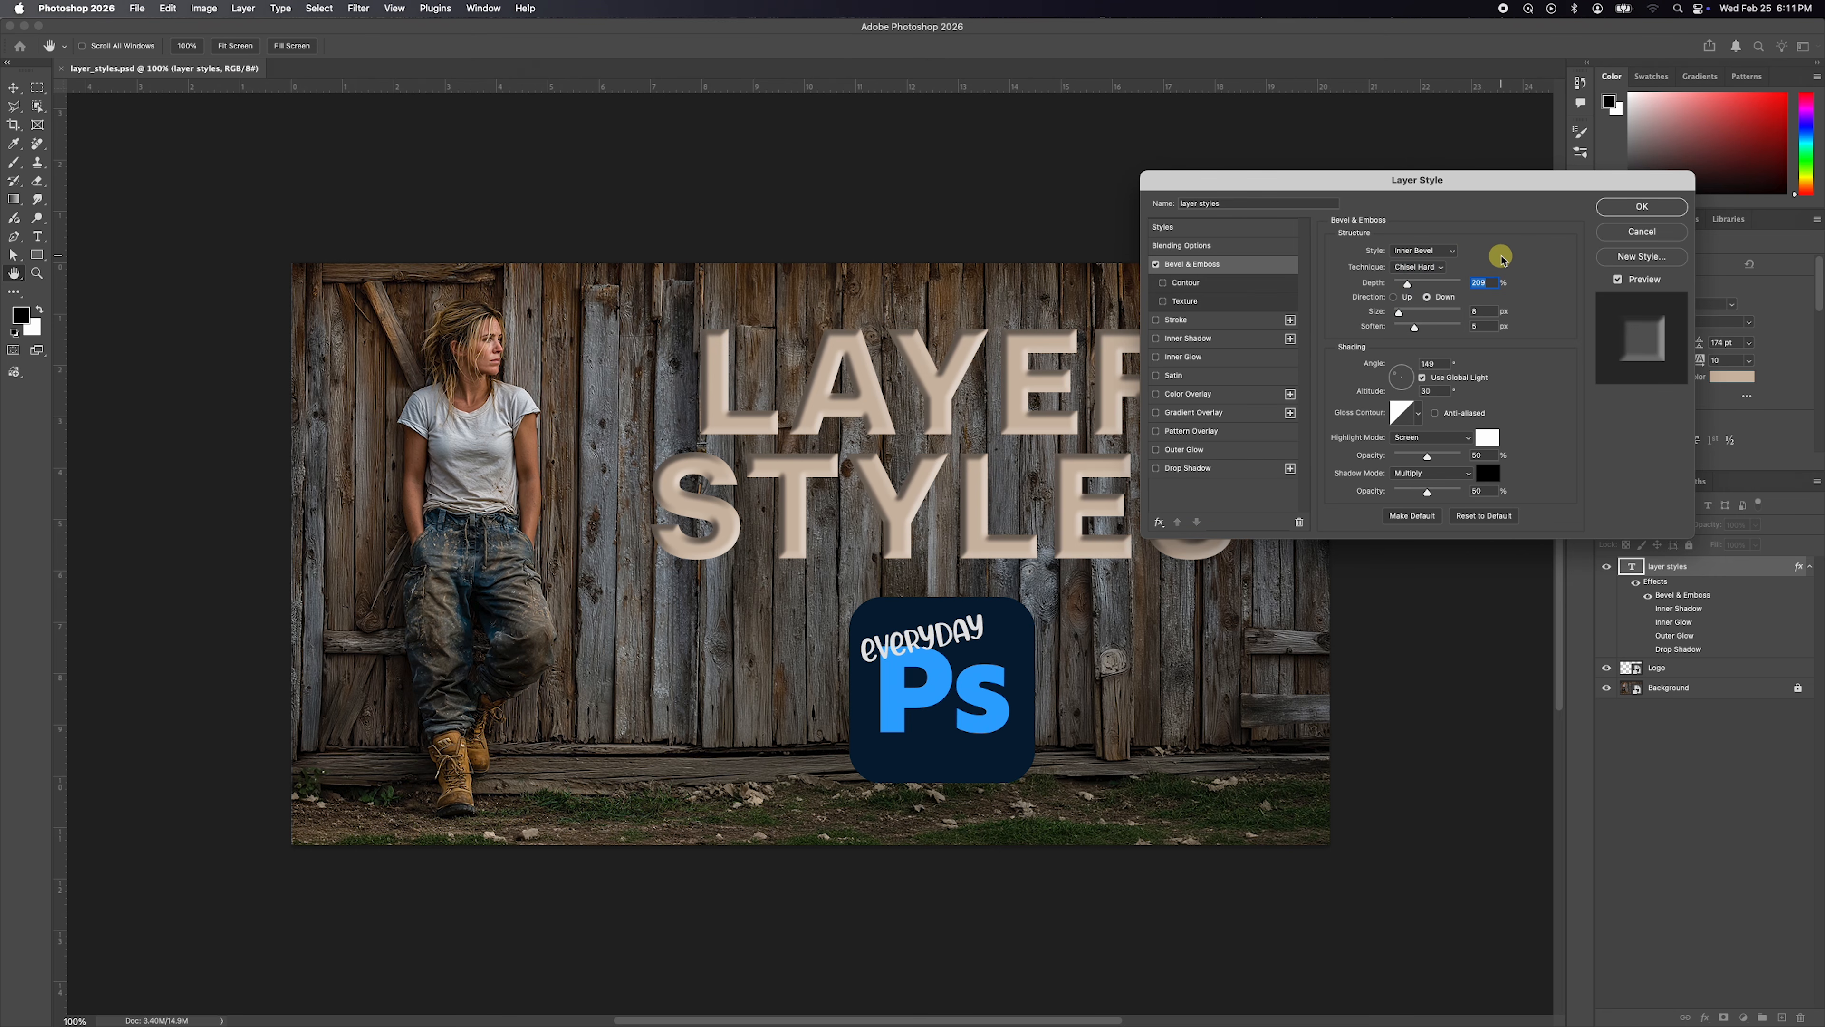
# Switch the text's bevel style to Outer Bevel, set its depth to about 105% and size to 10 px, and increase the soften value.
pyautogui.click(1422, 250)
pyautogui.click(1424, 236)
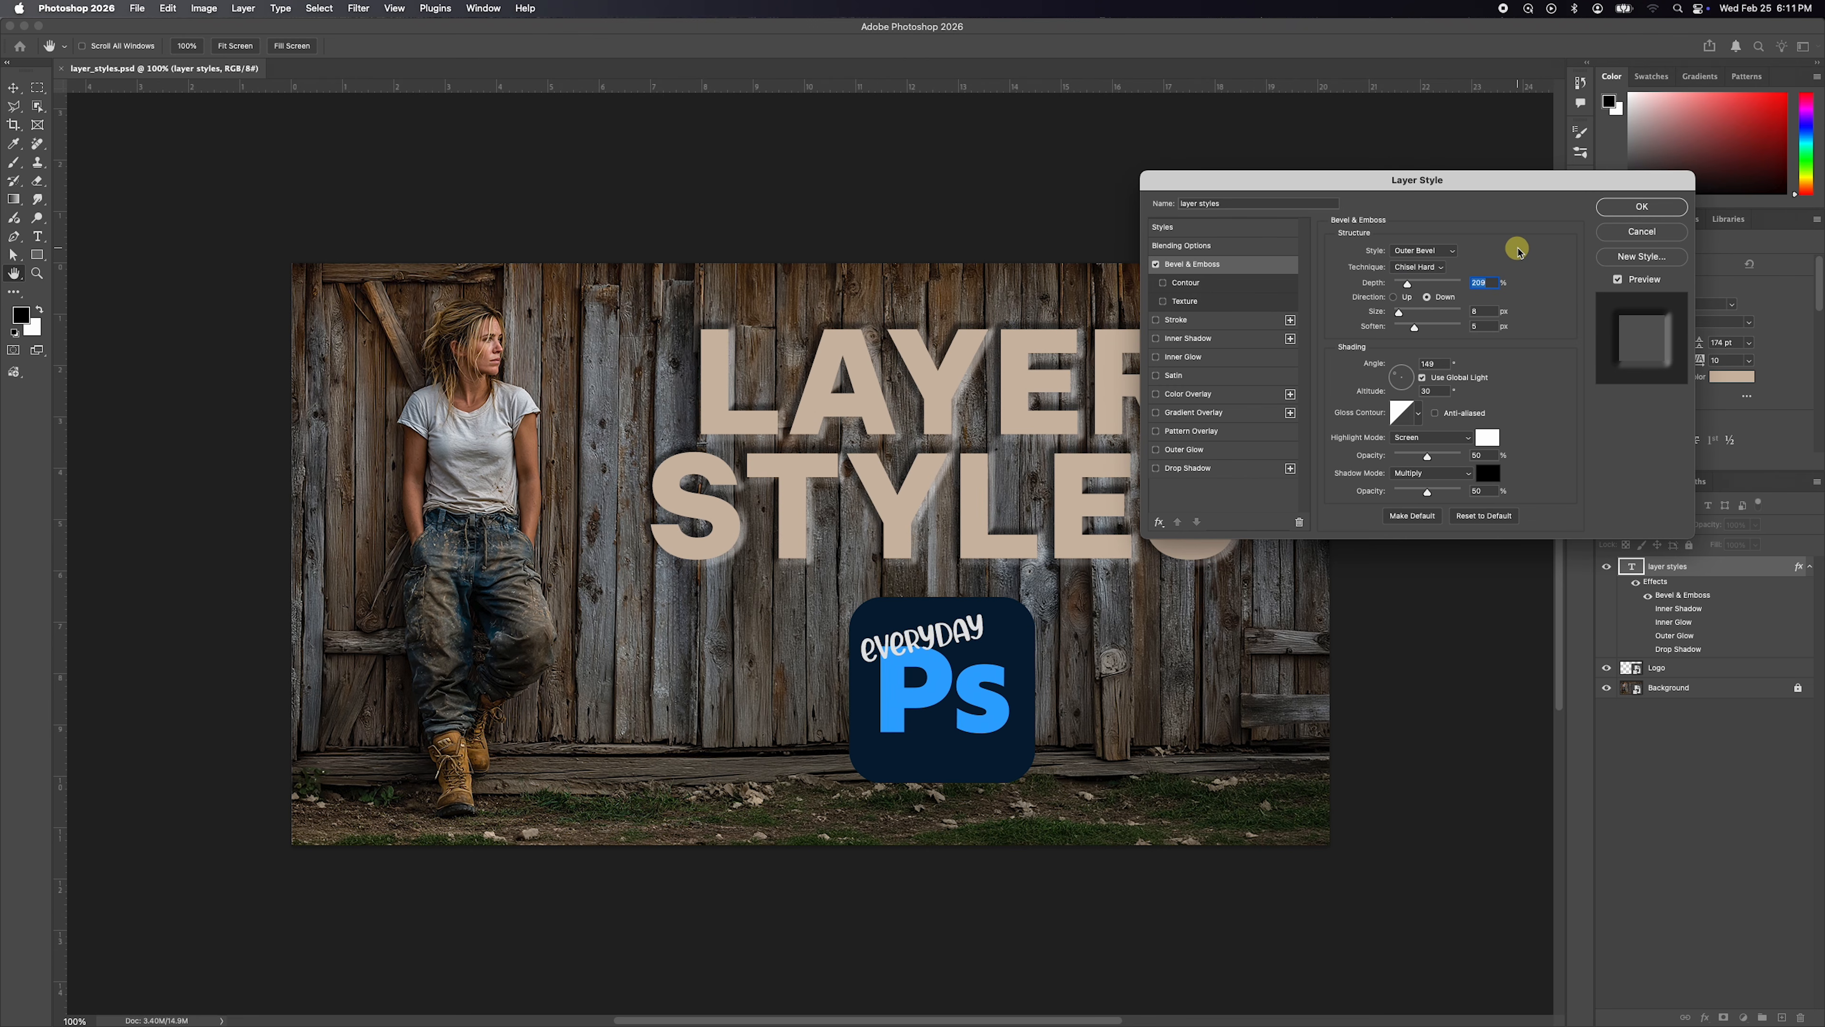
pyautogui.moveTo(1407, 284); pyautogui.dragTo(1400, 286)
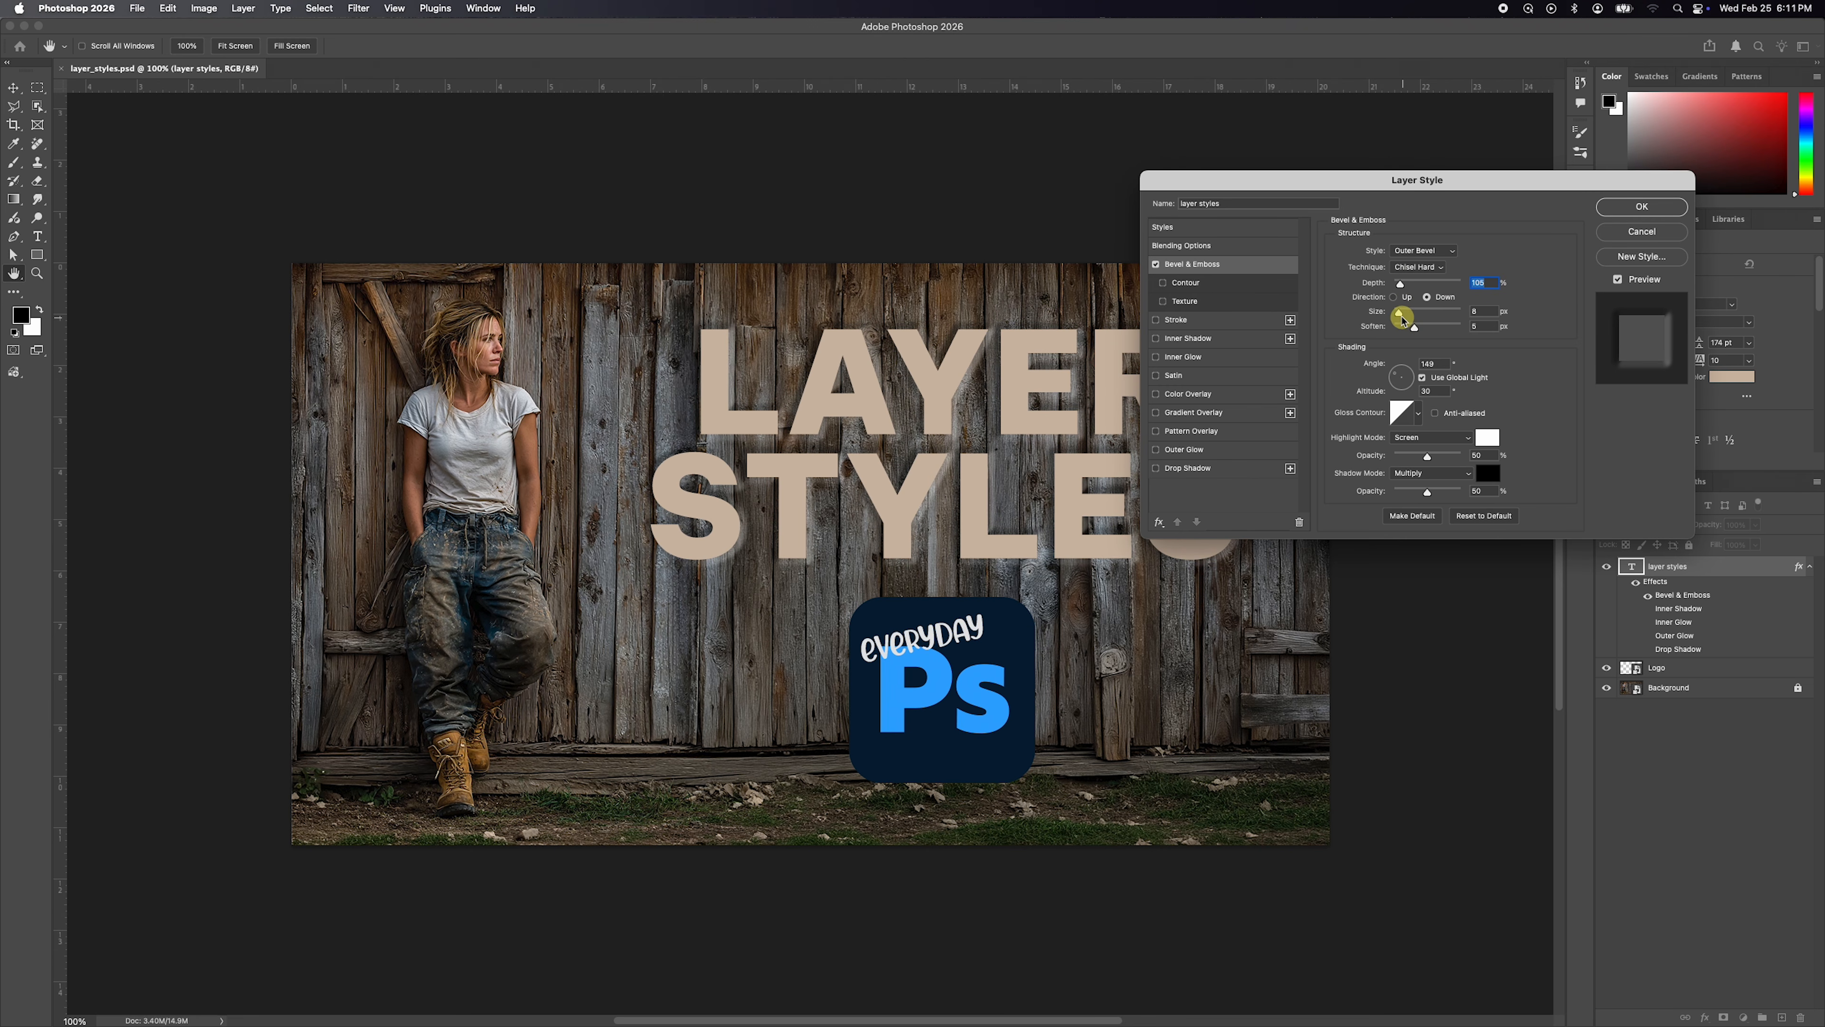
pyautogui.moveTo(1399, 312)
pyautogui.mouseDown()
pyautogui.moveTo(1403, 333)
pyautogui.moveTo(1445, 331)
pyautogui.moveTo(1374, 327)
pyautogui.moveTo(1411, 331)
pyautogui.mouseUp()
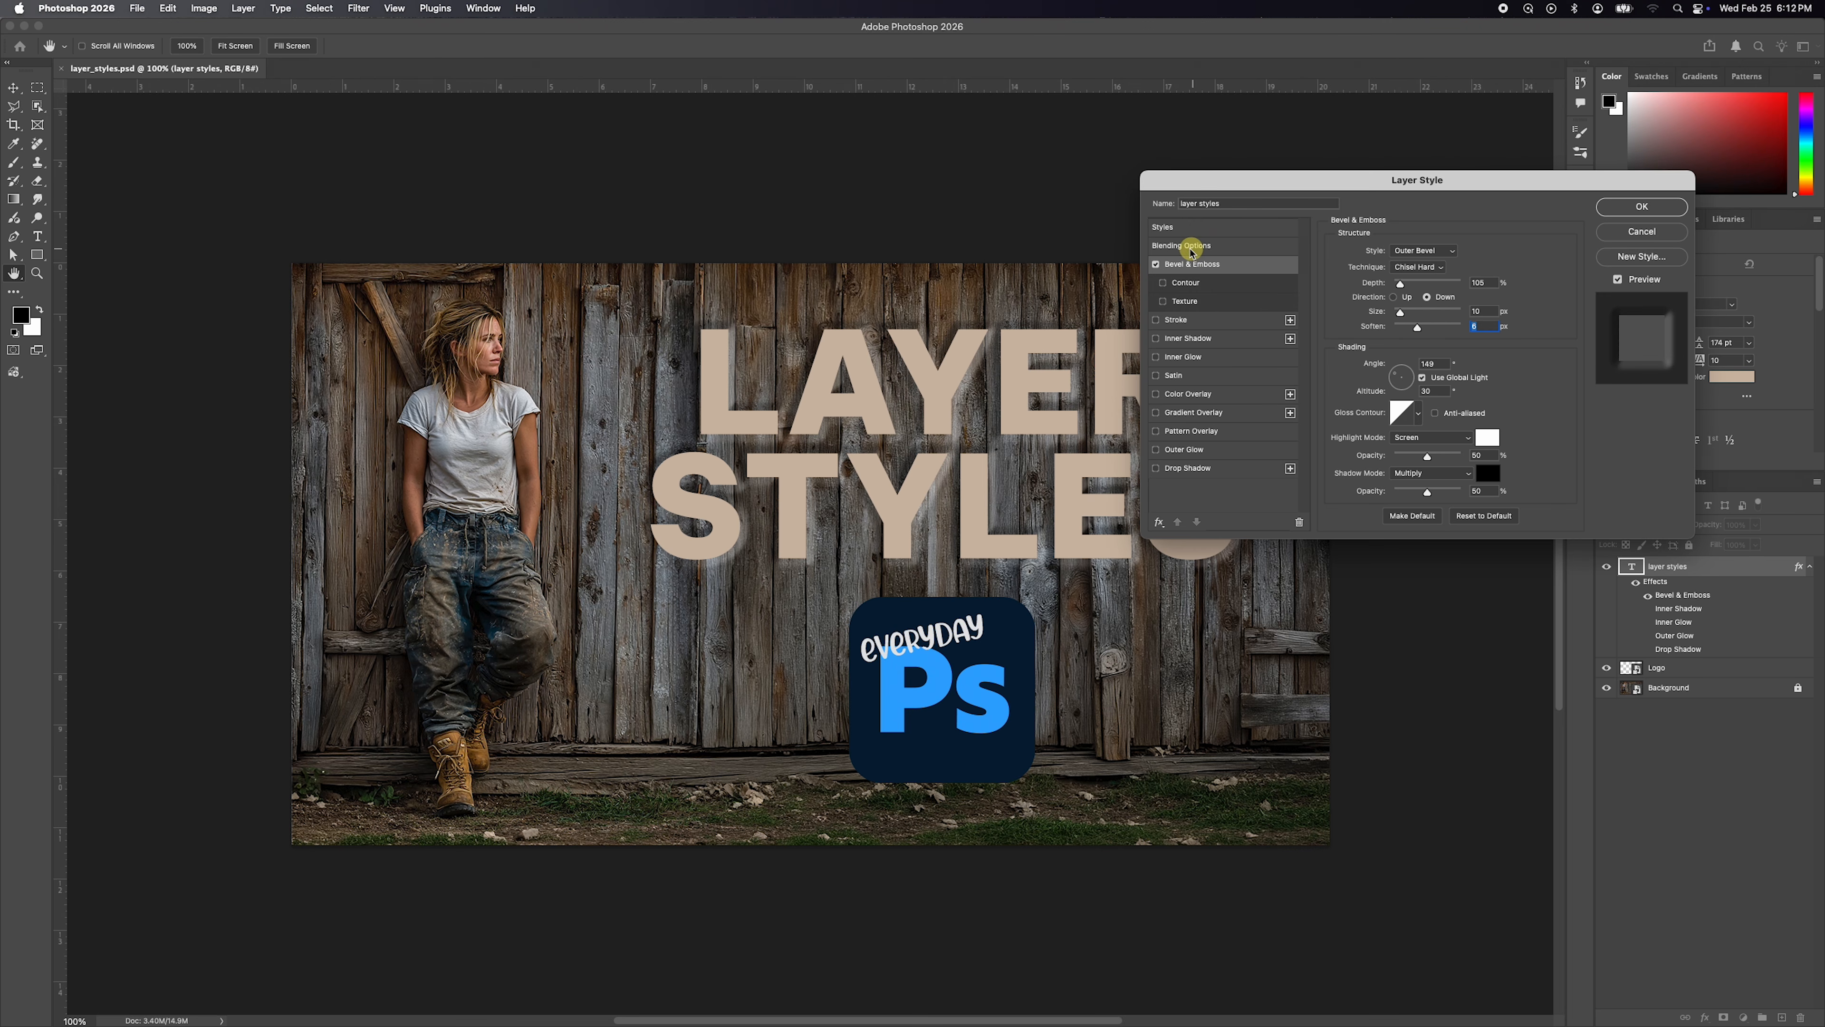
# Turn off Bevel & Emboss and enable a black outside stroke on the text.
pyautogui.click(1157, 266)
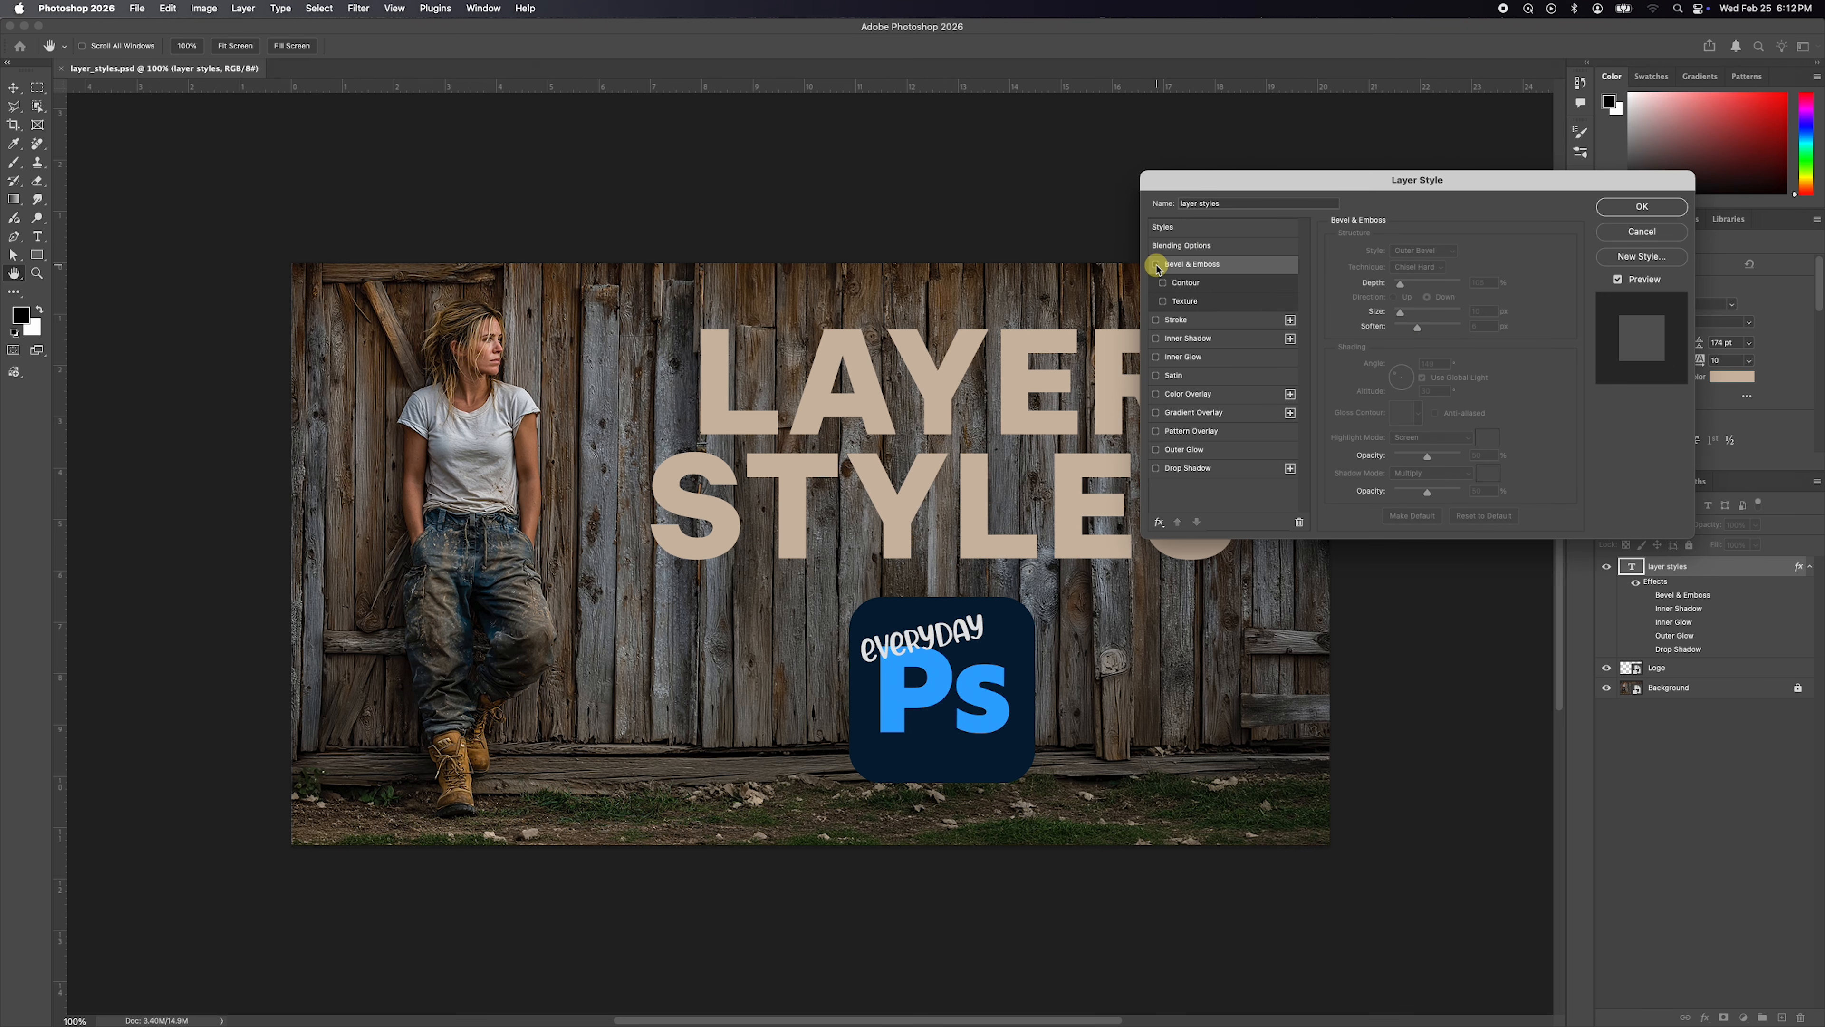
pyautogui.click(1174, 322)
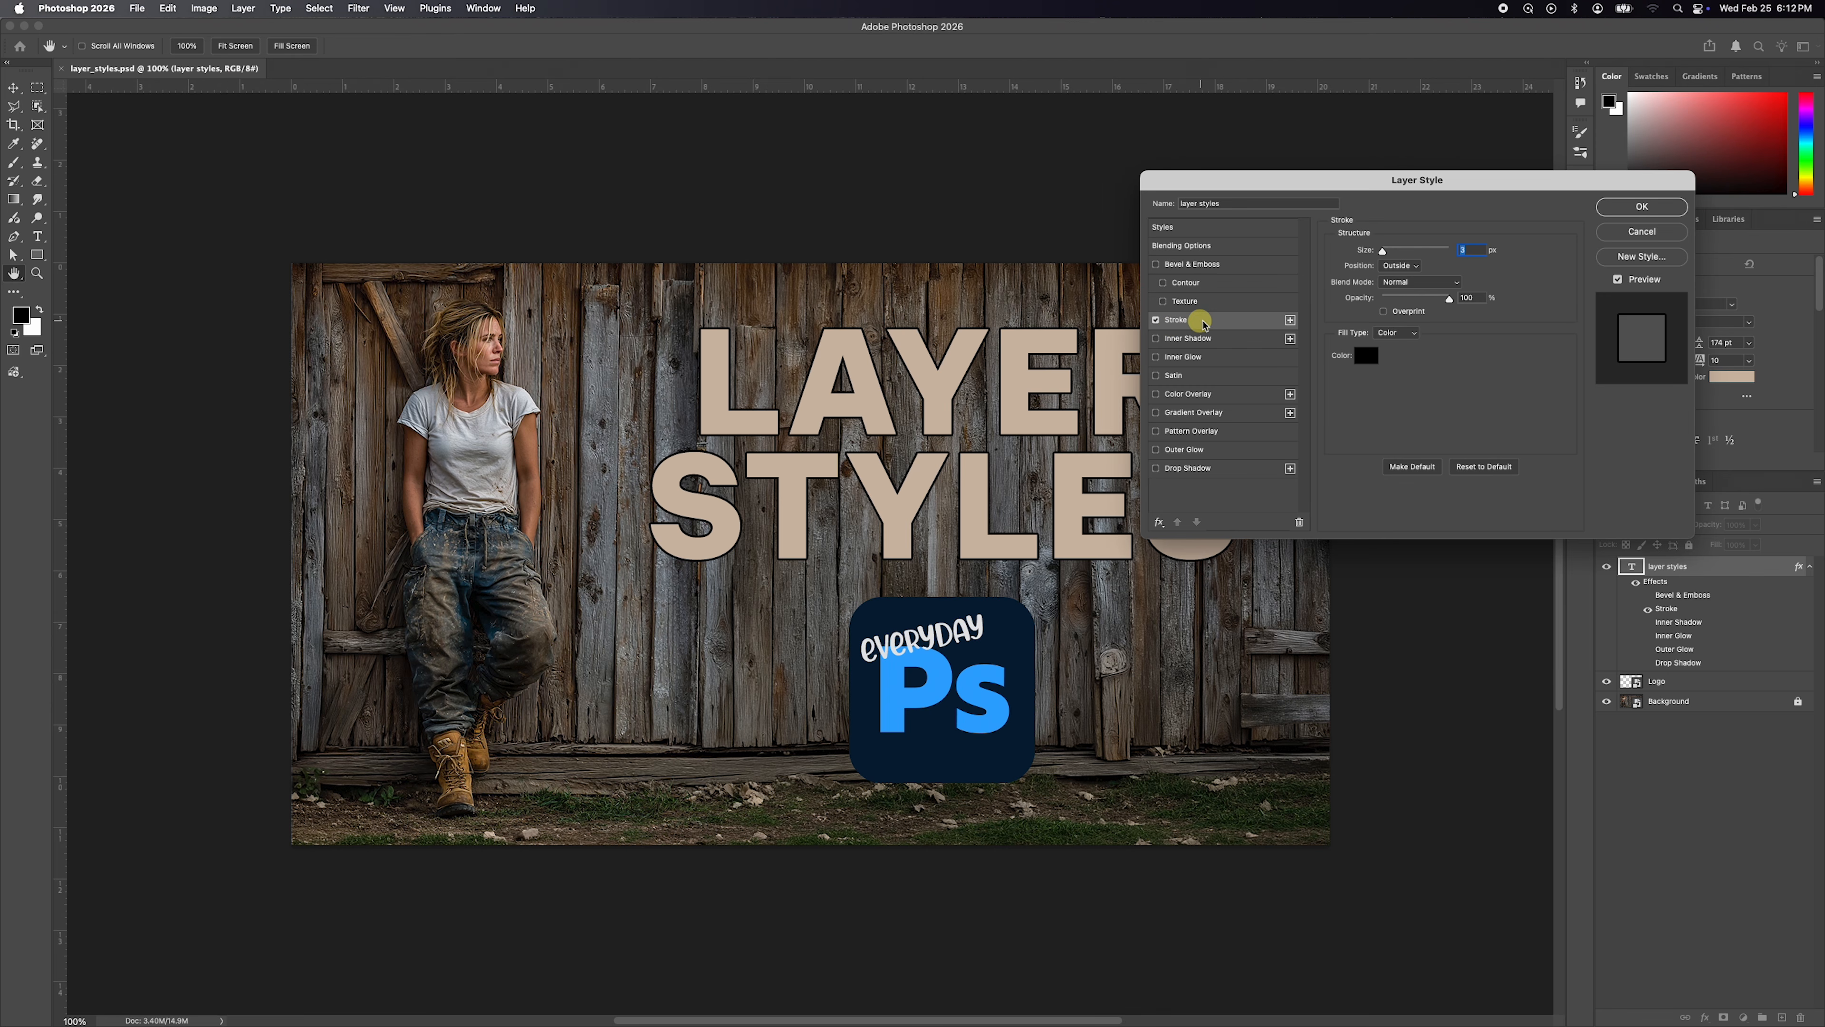
pyautogui.click(1179, 321)
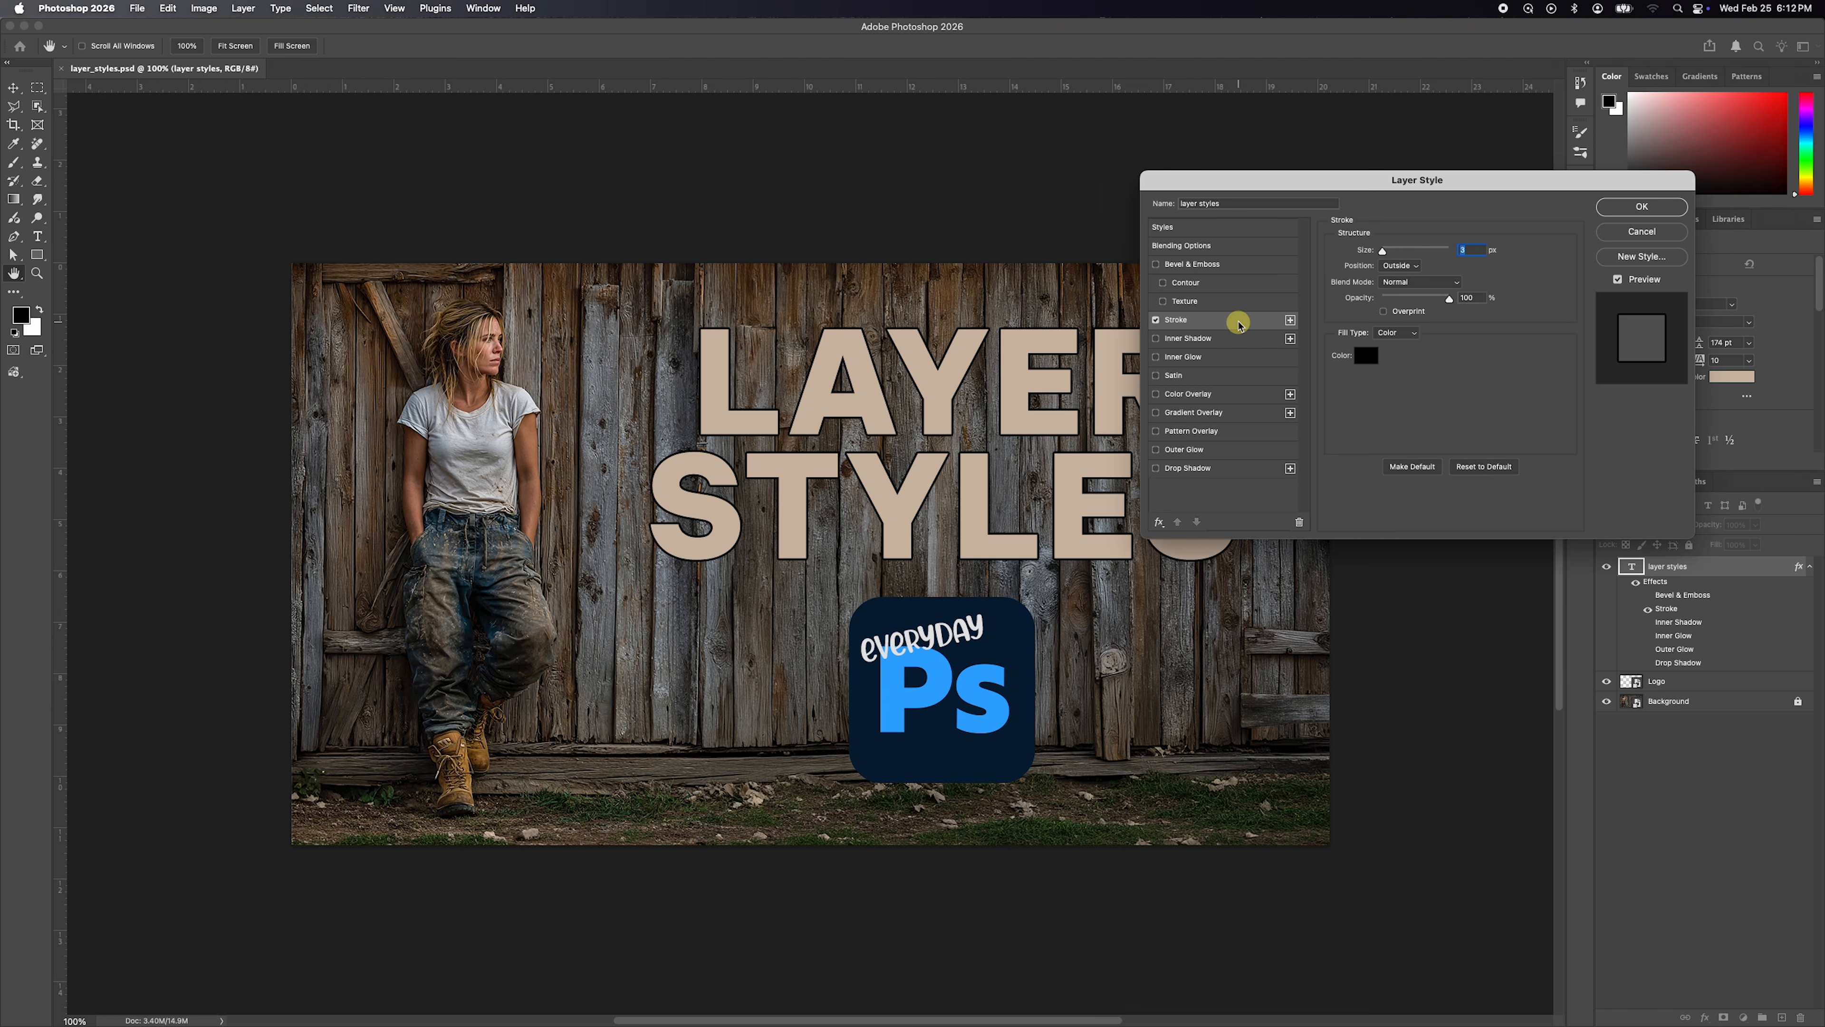
pyautogui.click(1462, 253)
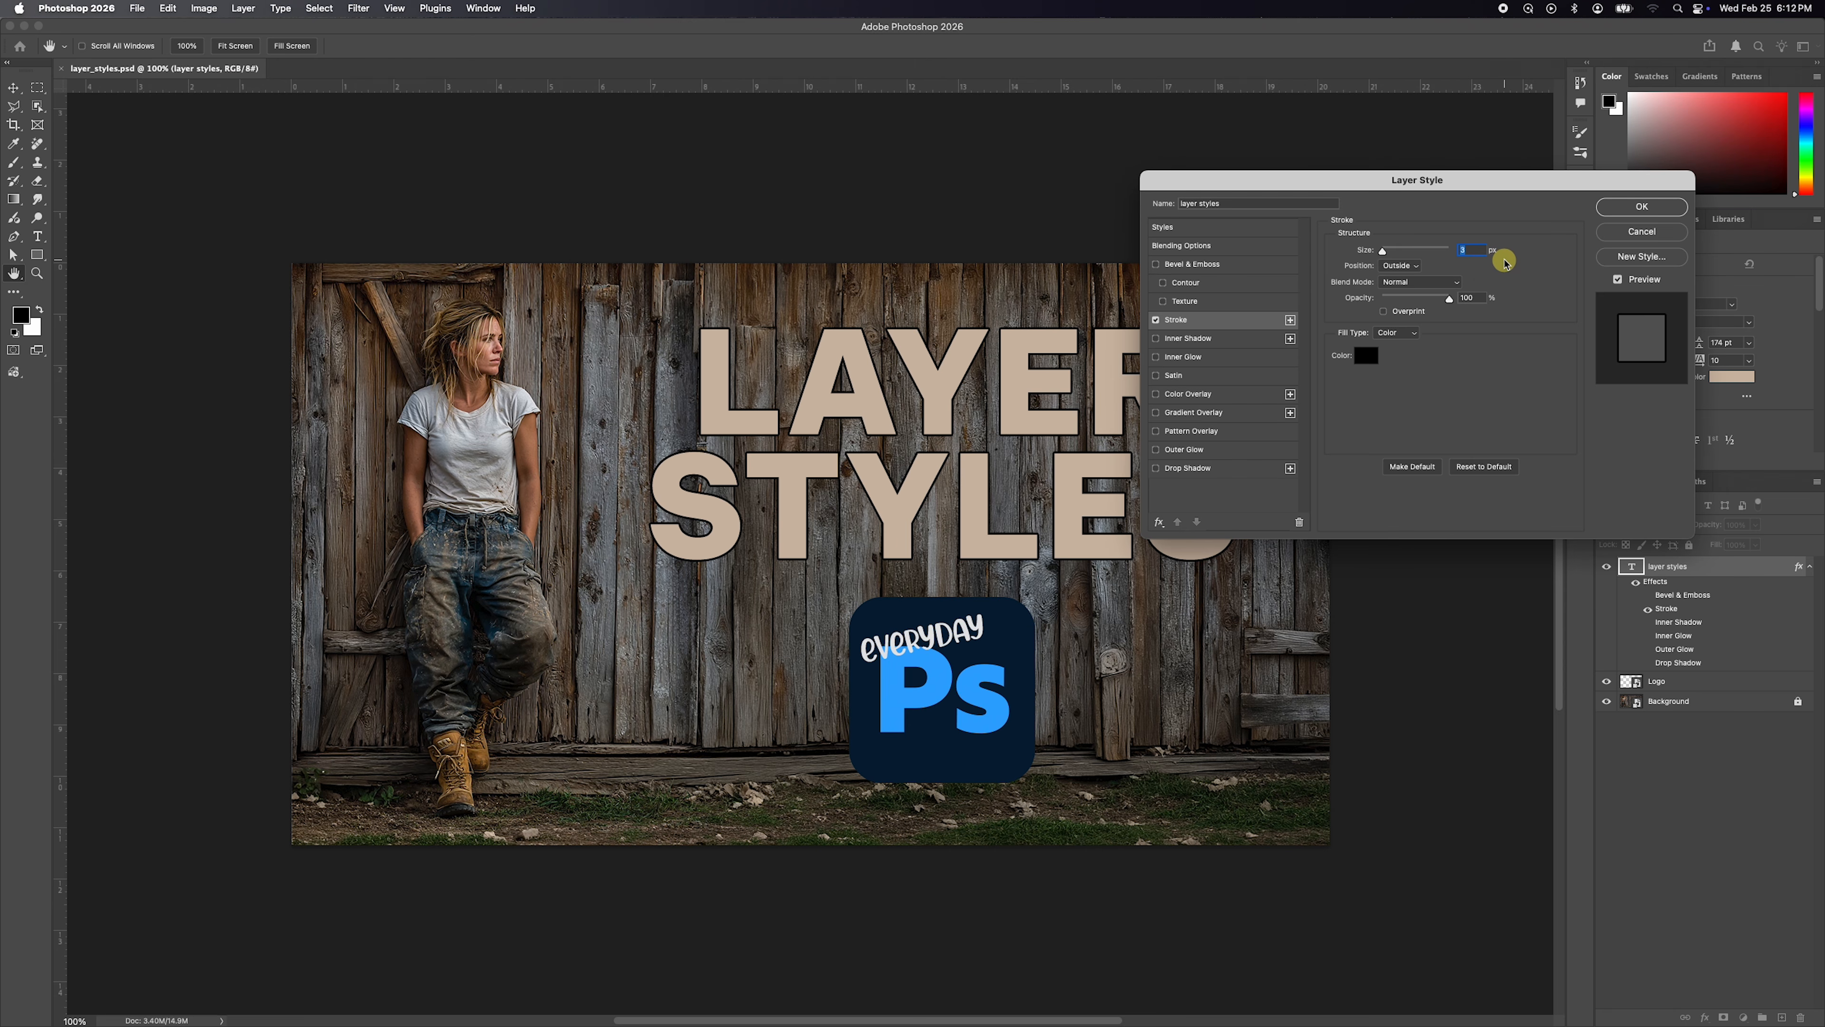
# Try a very thin and a thick stroke around the text, and set the stroke size to 7 px.
pyautogui.moveTo(1383, 253); pyautogui.dragTo(1373, 253)
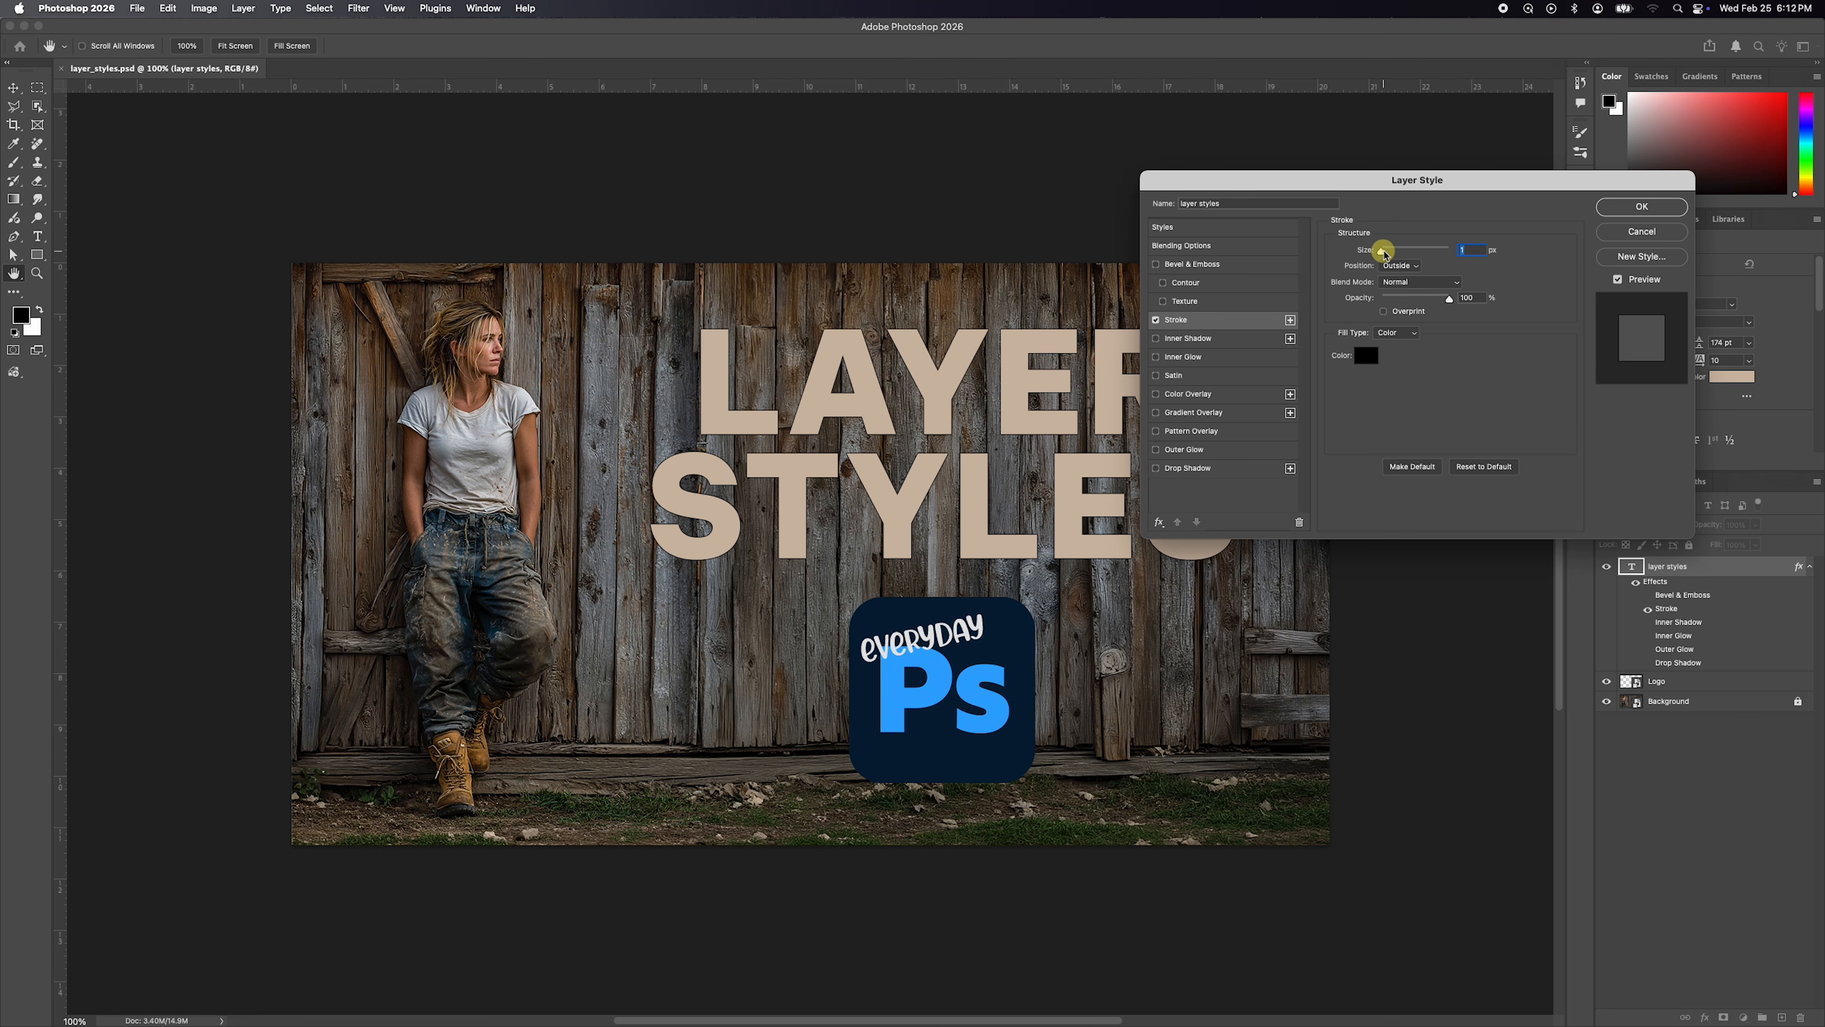
pyautogui.moveTo(1380, 250); pyautogui.dragTo(1391, 251)
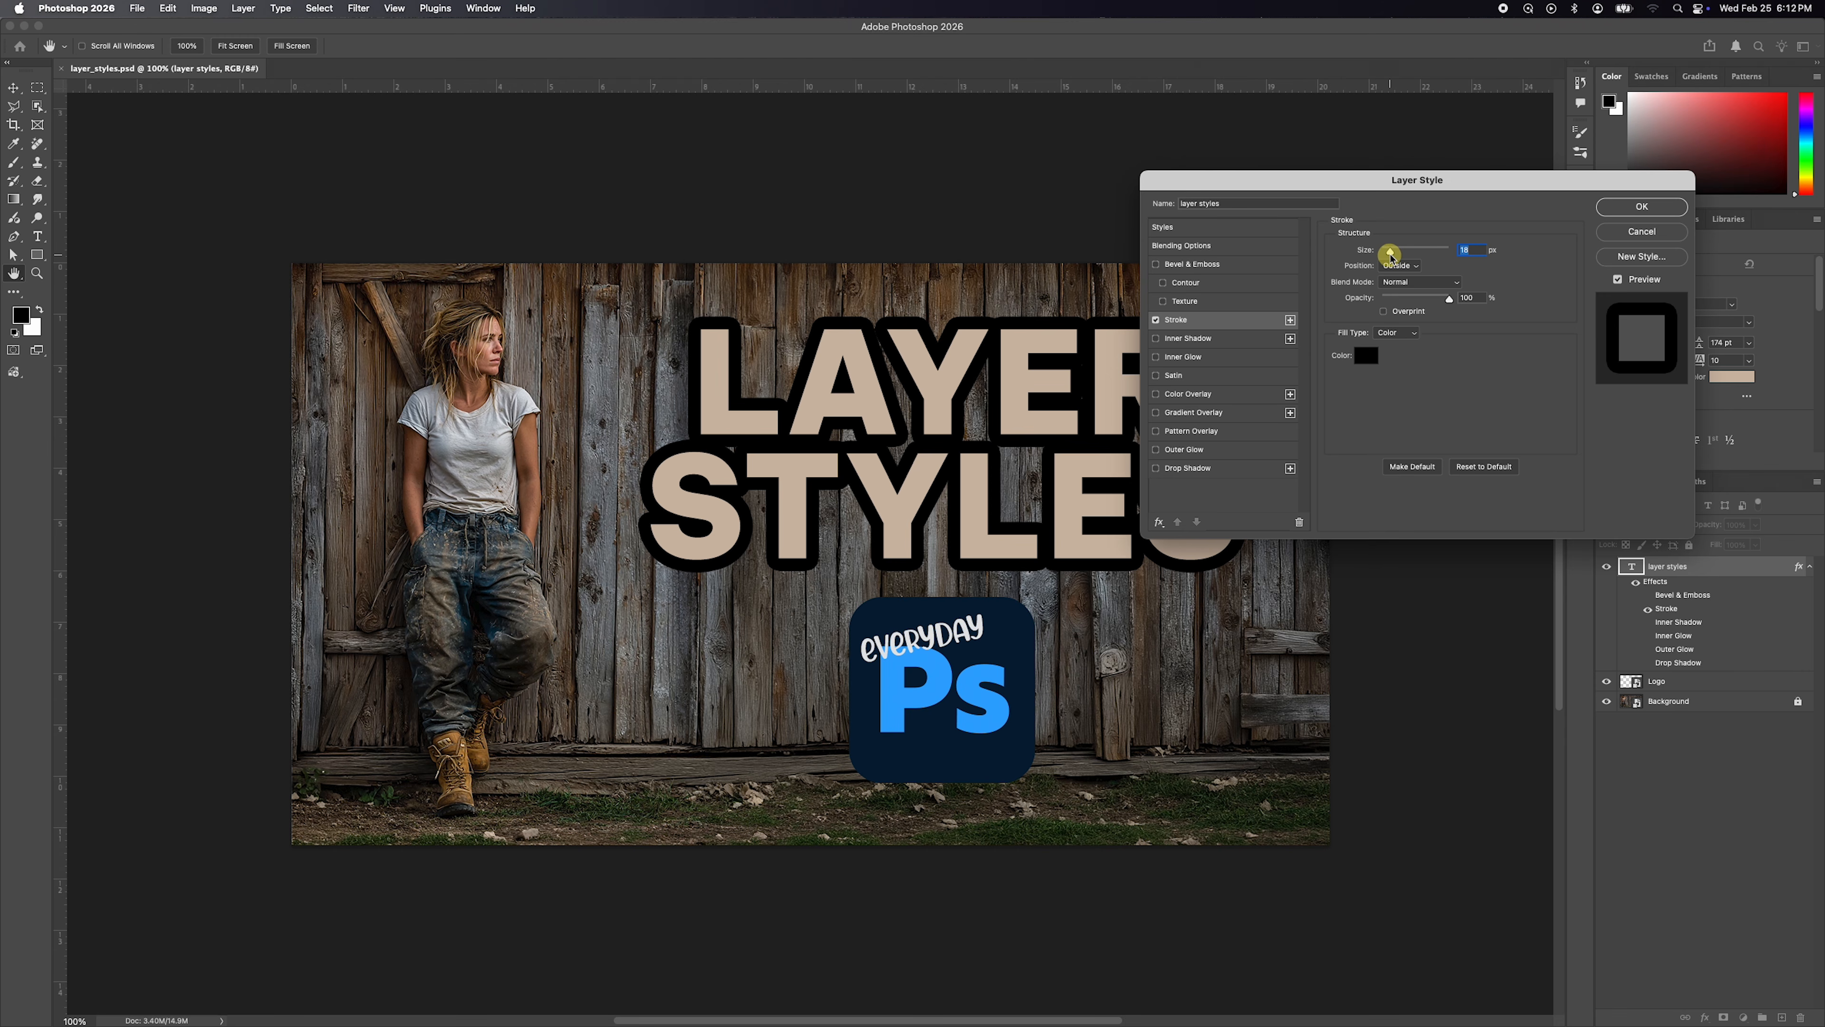
pyautogui.moveTo(1391, 251); pyautogui.dragTo(1387, 252)
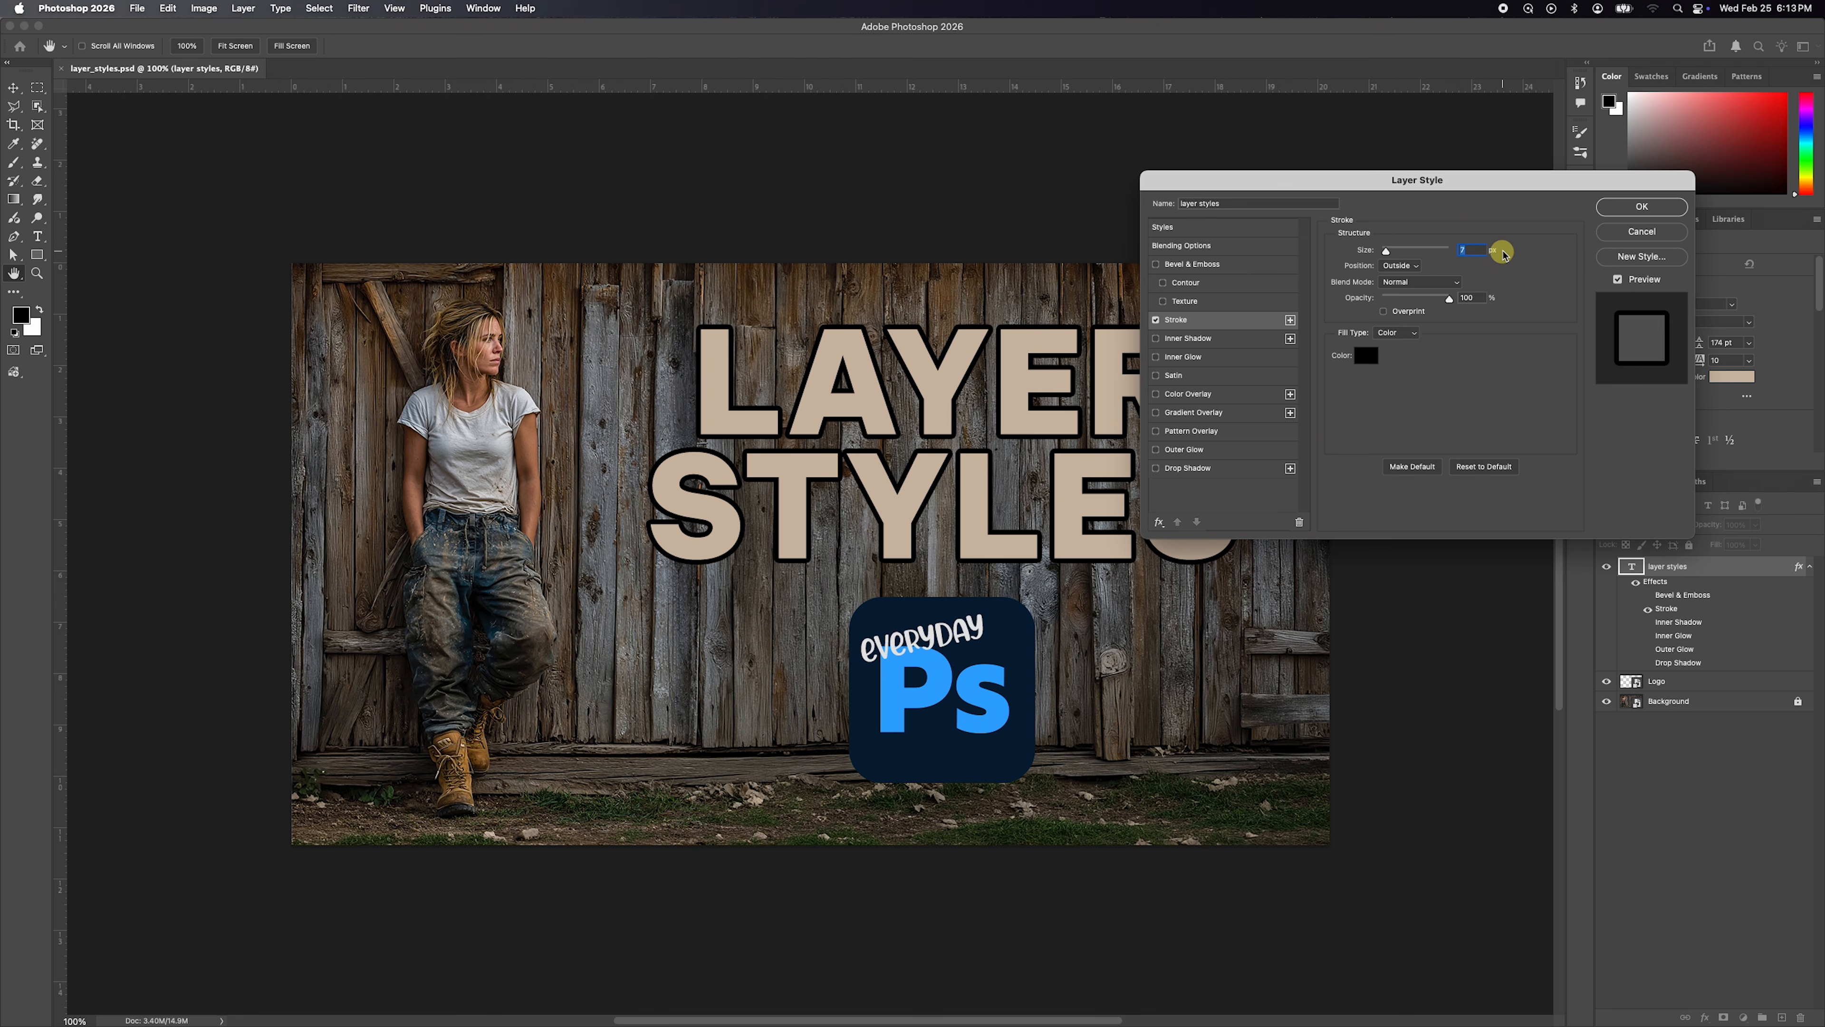
# Turn off the stroke and enable a black Color Overlay on the text at 100% opacity.
pyautogui.click(1157, 321)
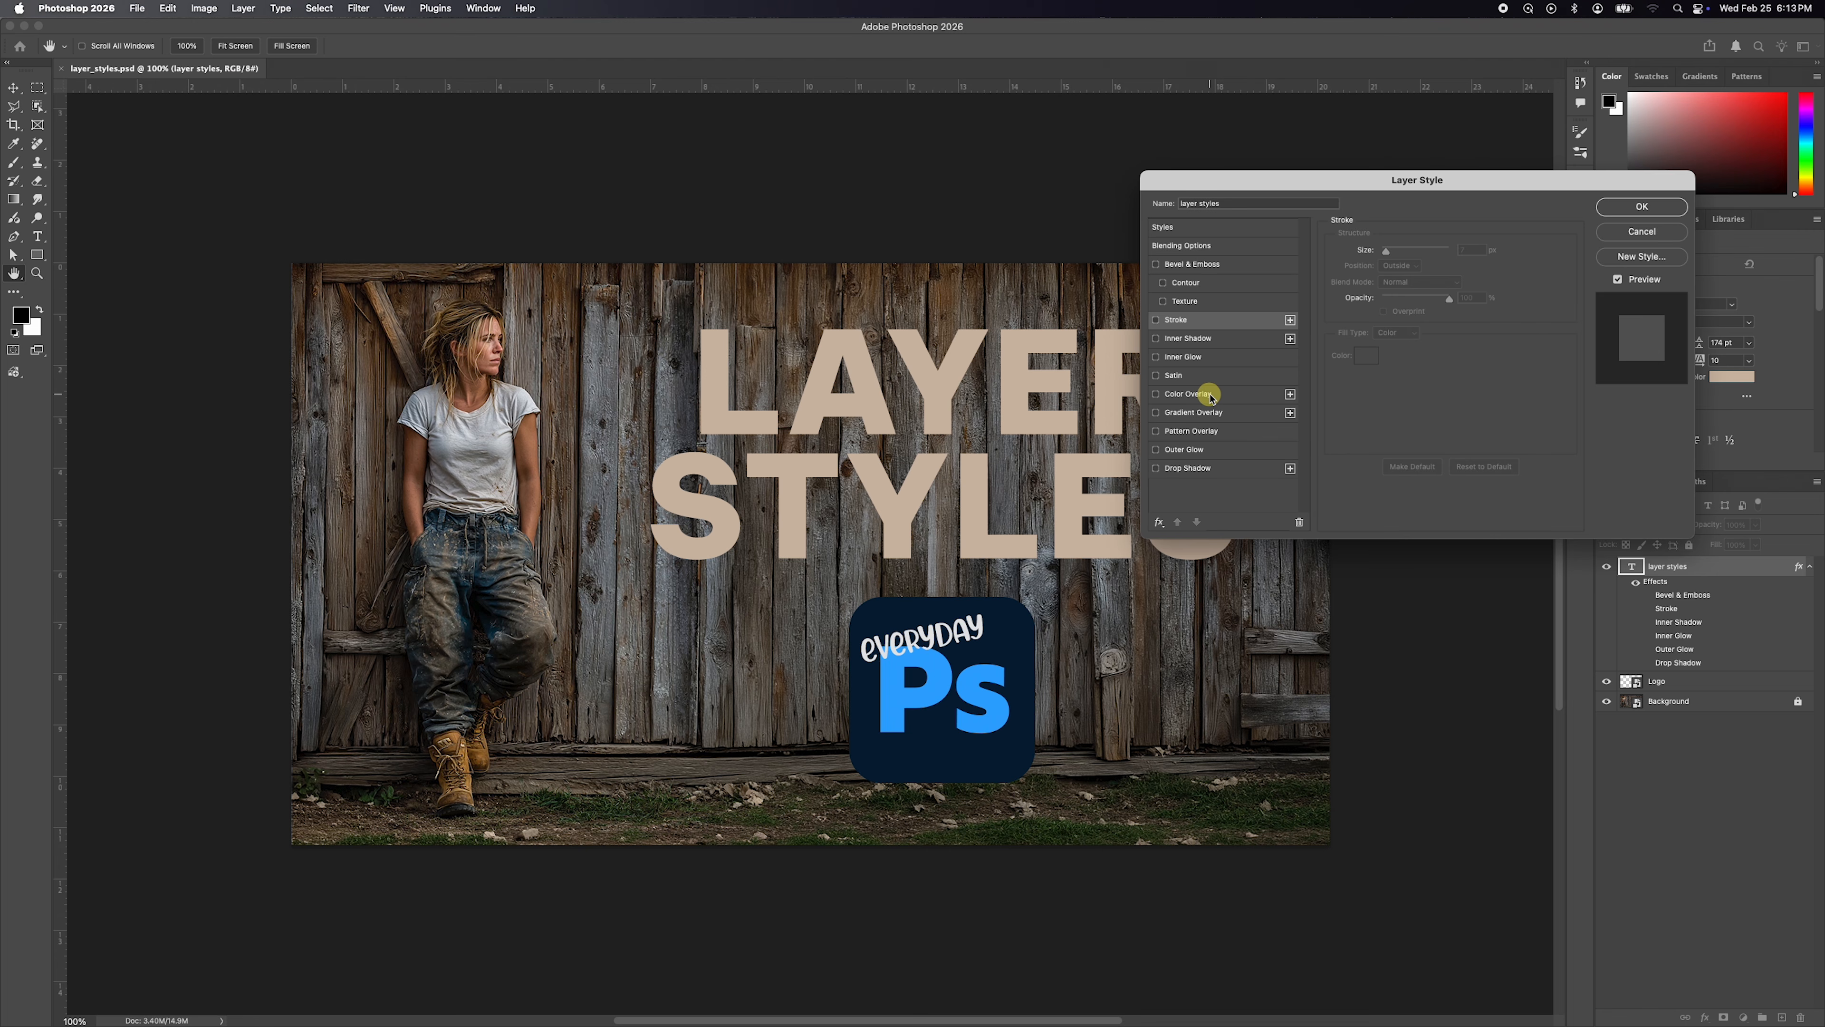
pyautogui.click(1156, 394)
pyautogui.click(1196, 394)
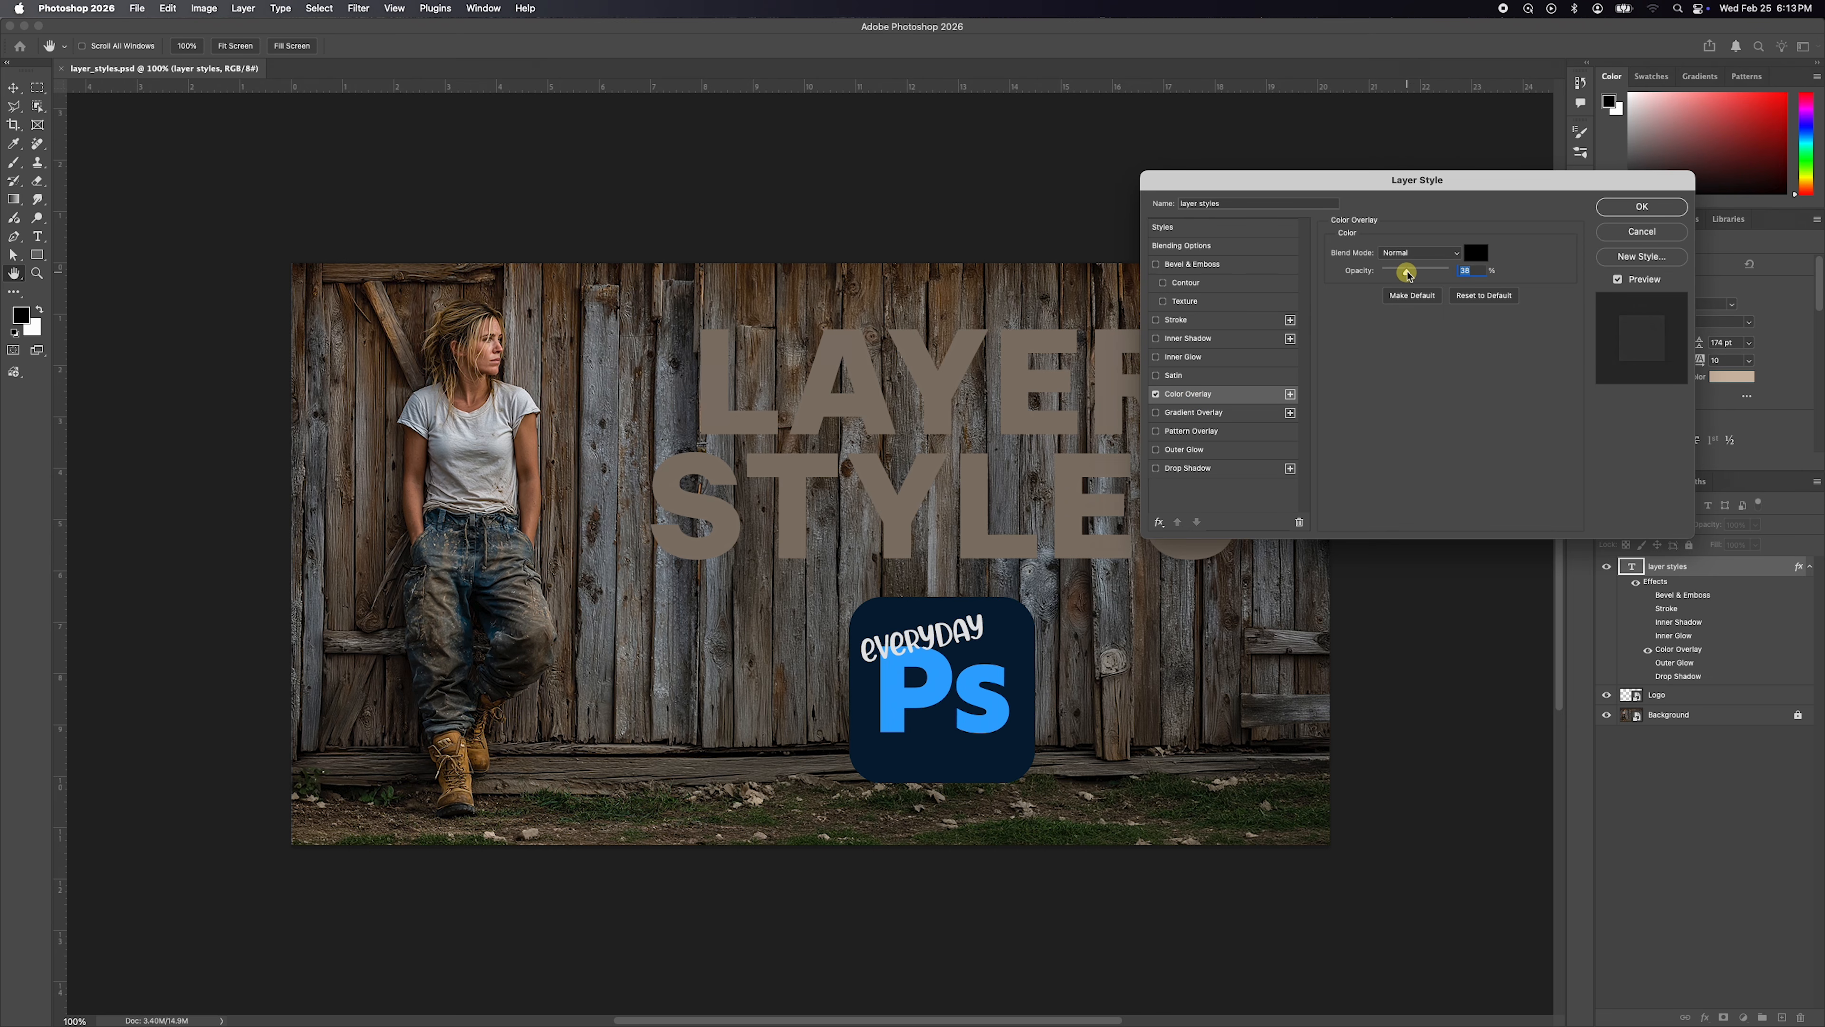
pyautogui.moveTo(1407, 274); pyautogui.dragTo(1459, 274)
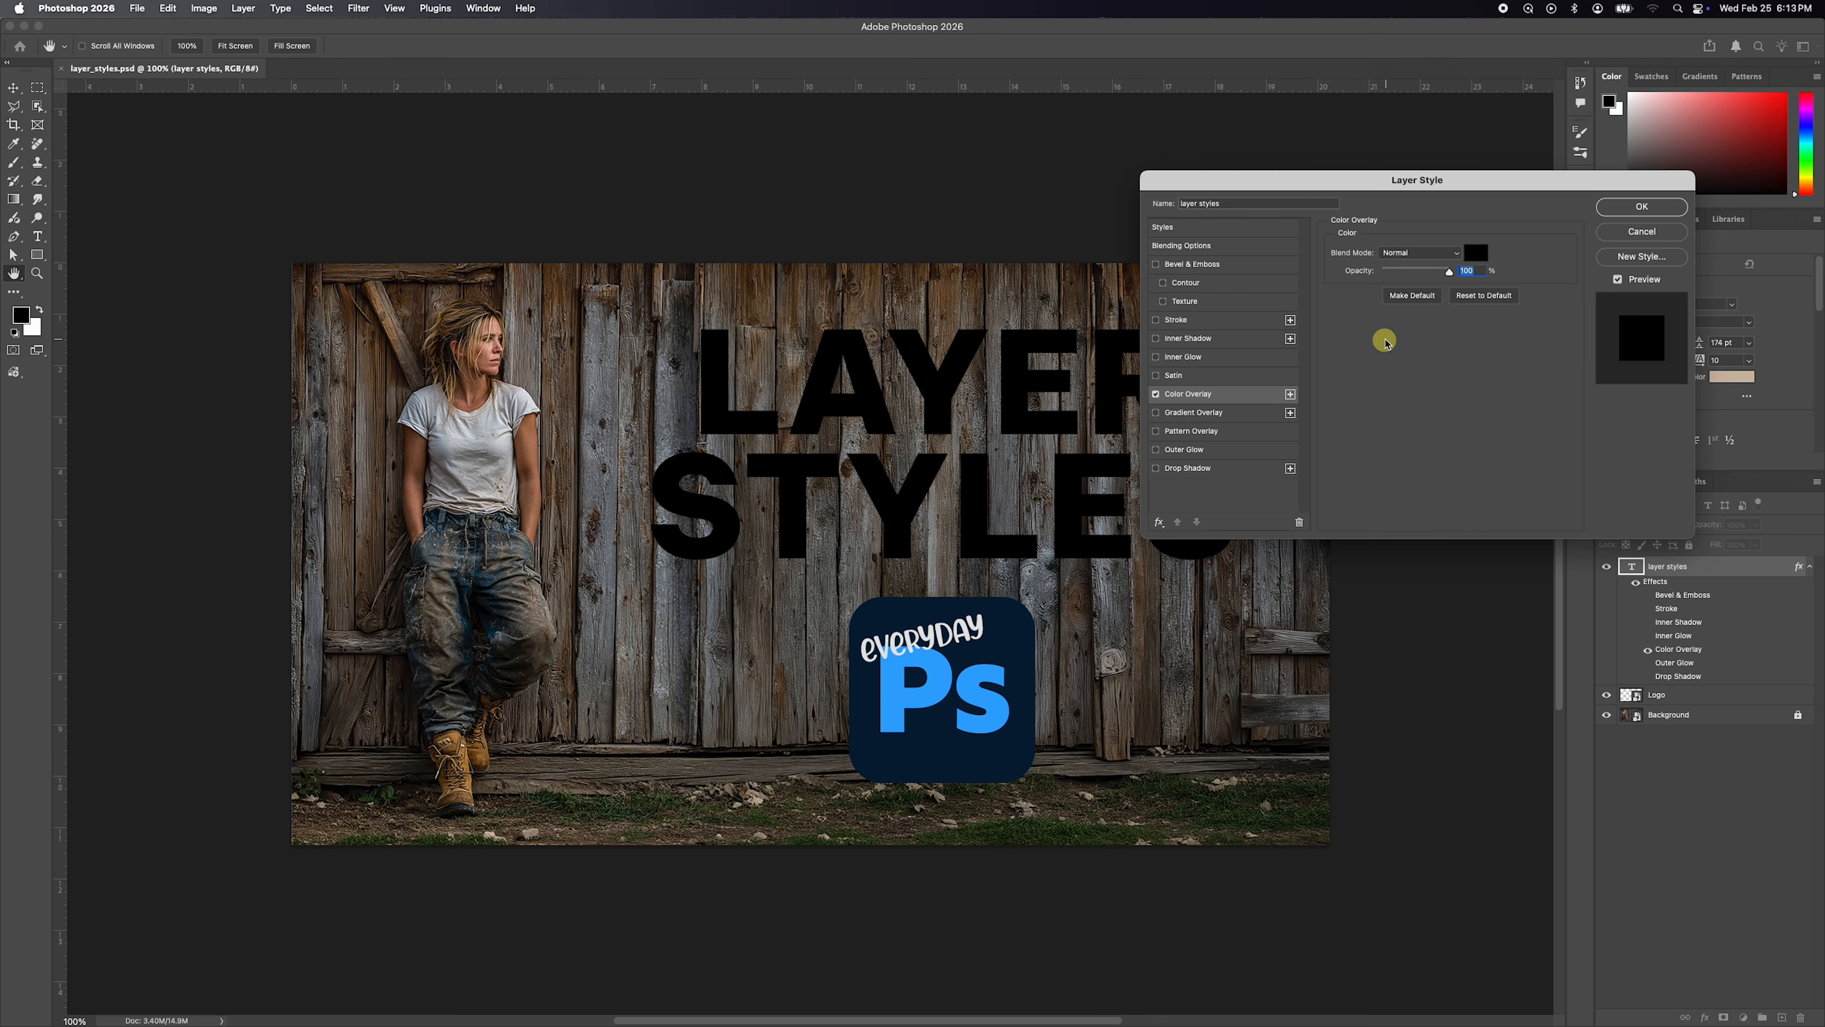
# Change the text's overlay color to red (cf2525) and lower the overlay's opacity to 63%.
pyautogui.click(1476, 253)
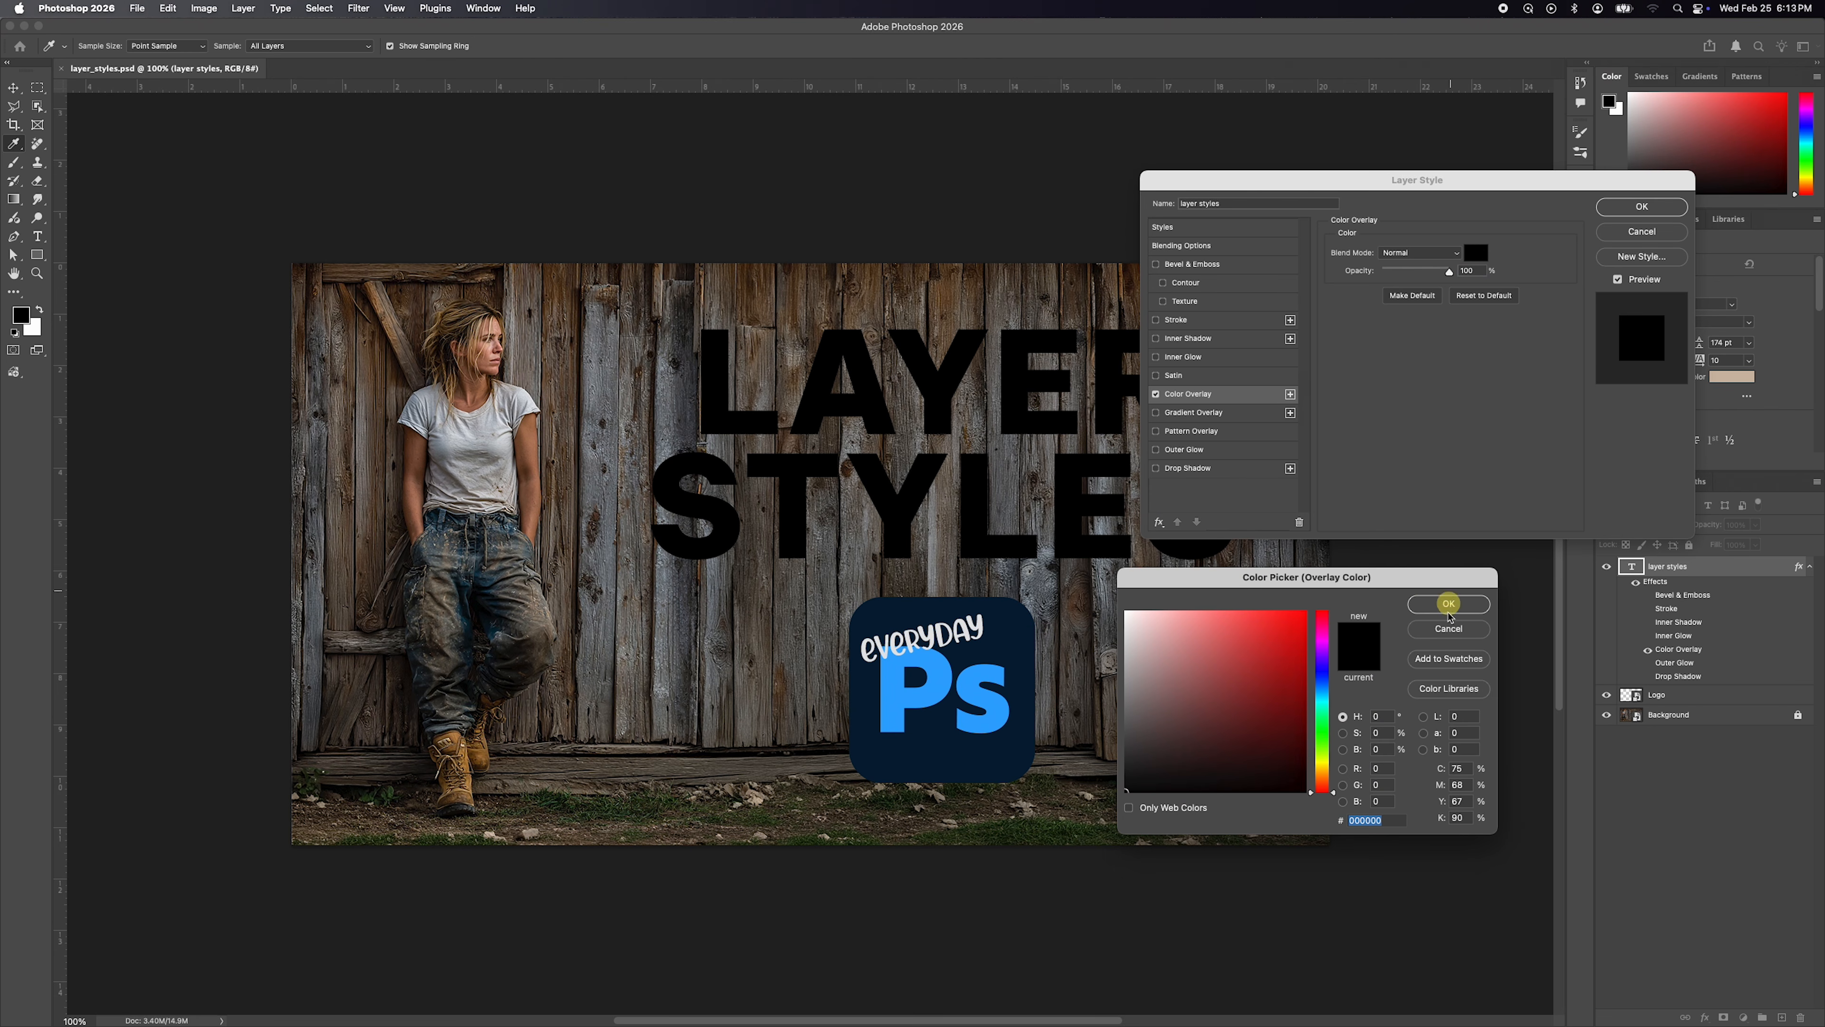
pyautogui.click(1273, 645)
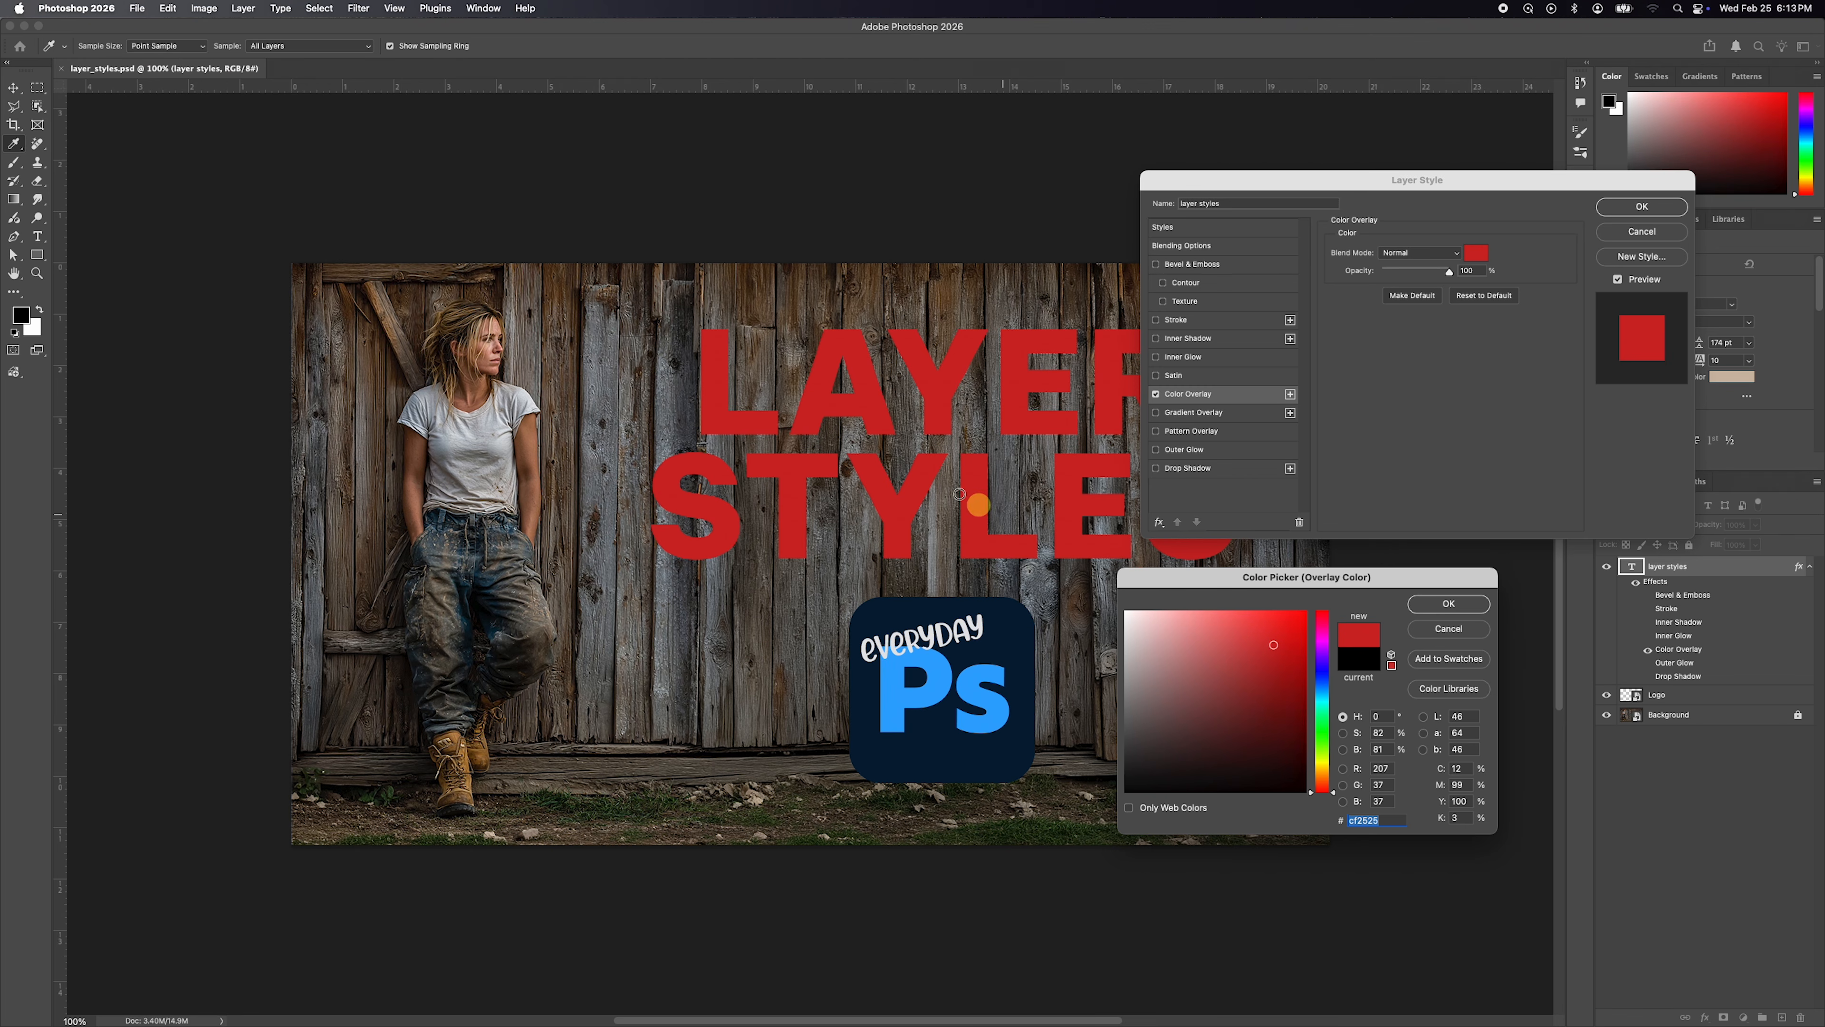
pyautogui.click(1450, 605)
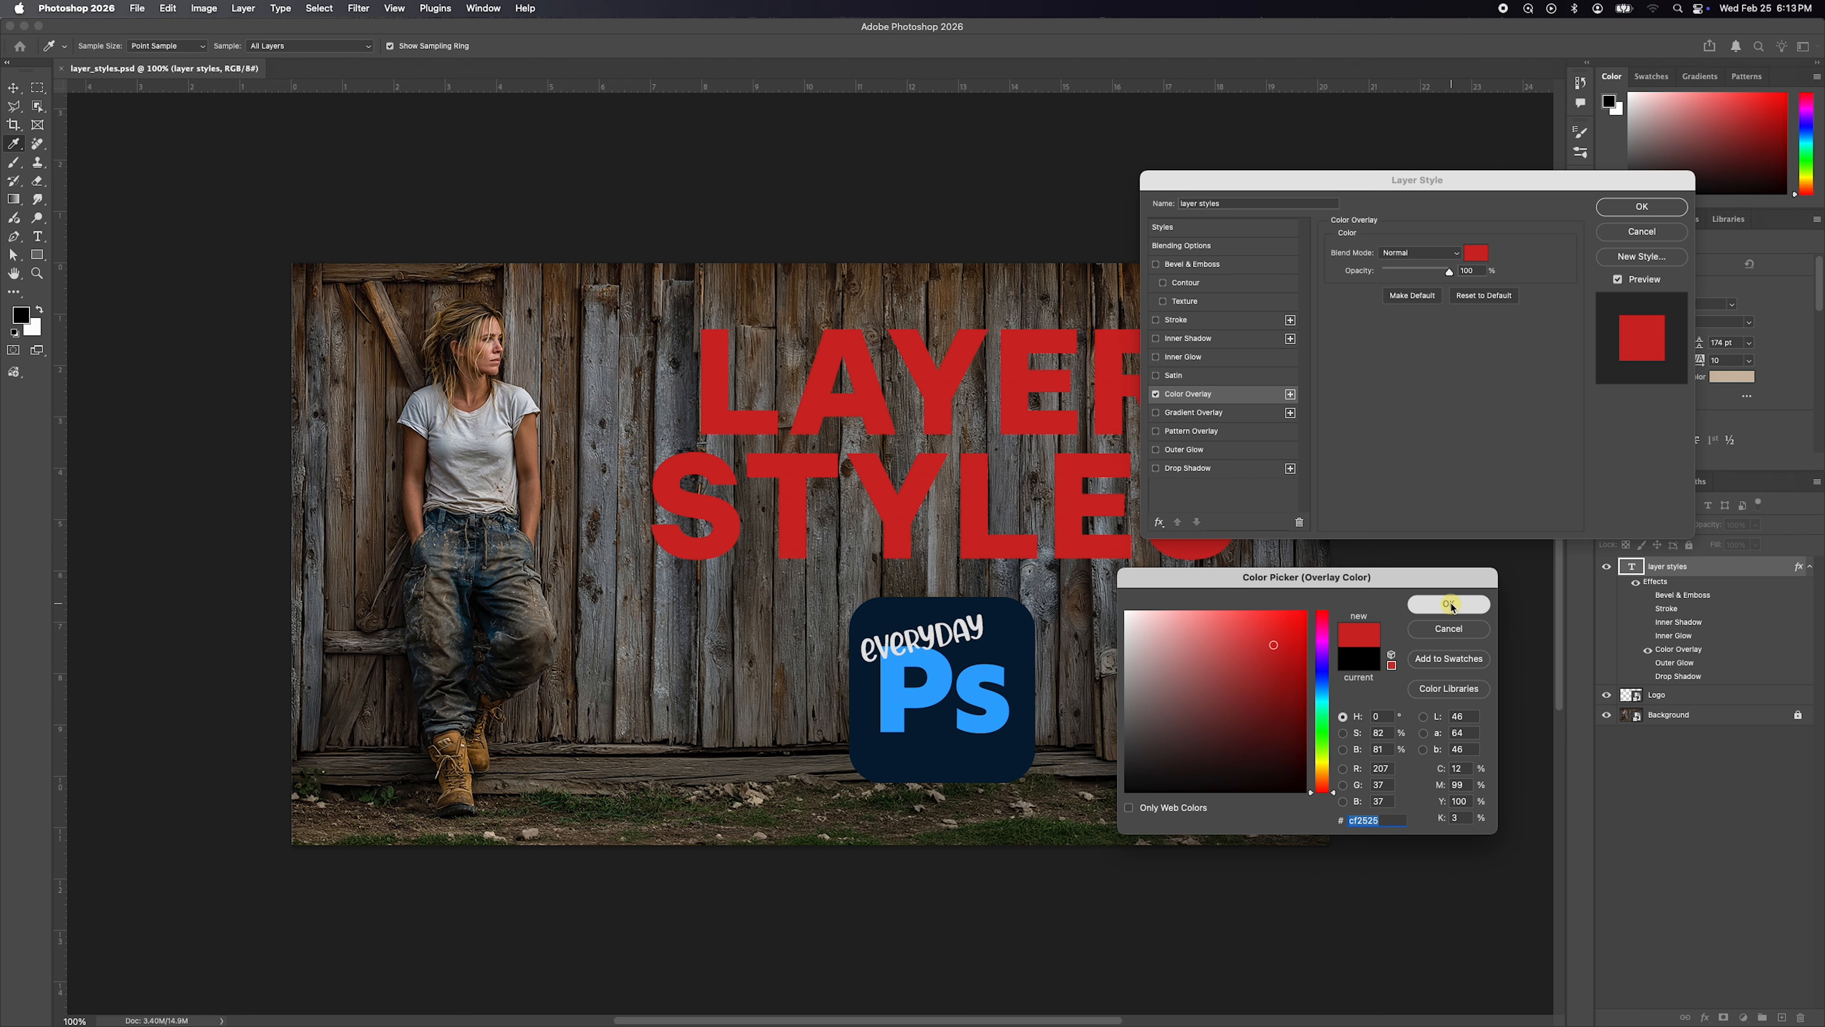
pyautogui.moveTo(1448, 272)
pyautogui.mouseDown()
pyautogui.moveTo(1399, 274)
pyautogui.moveTo(1423, 273)
pyautogui.mouseUp()
# Set the overlay color back to black (000000) and its opacity to 100%.
pyautogui.click(1476, 252)
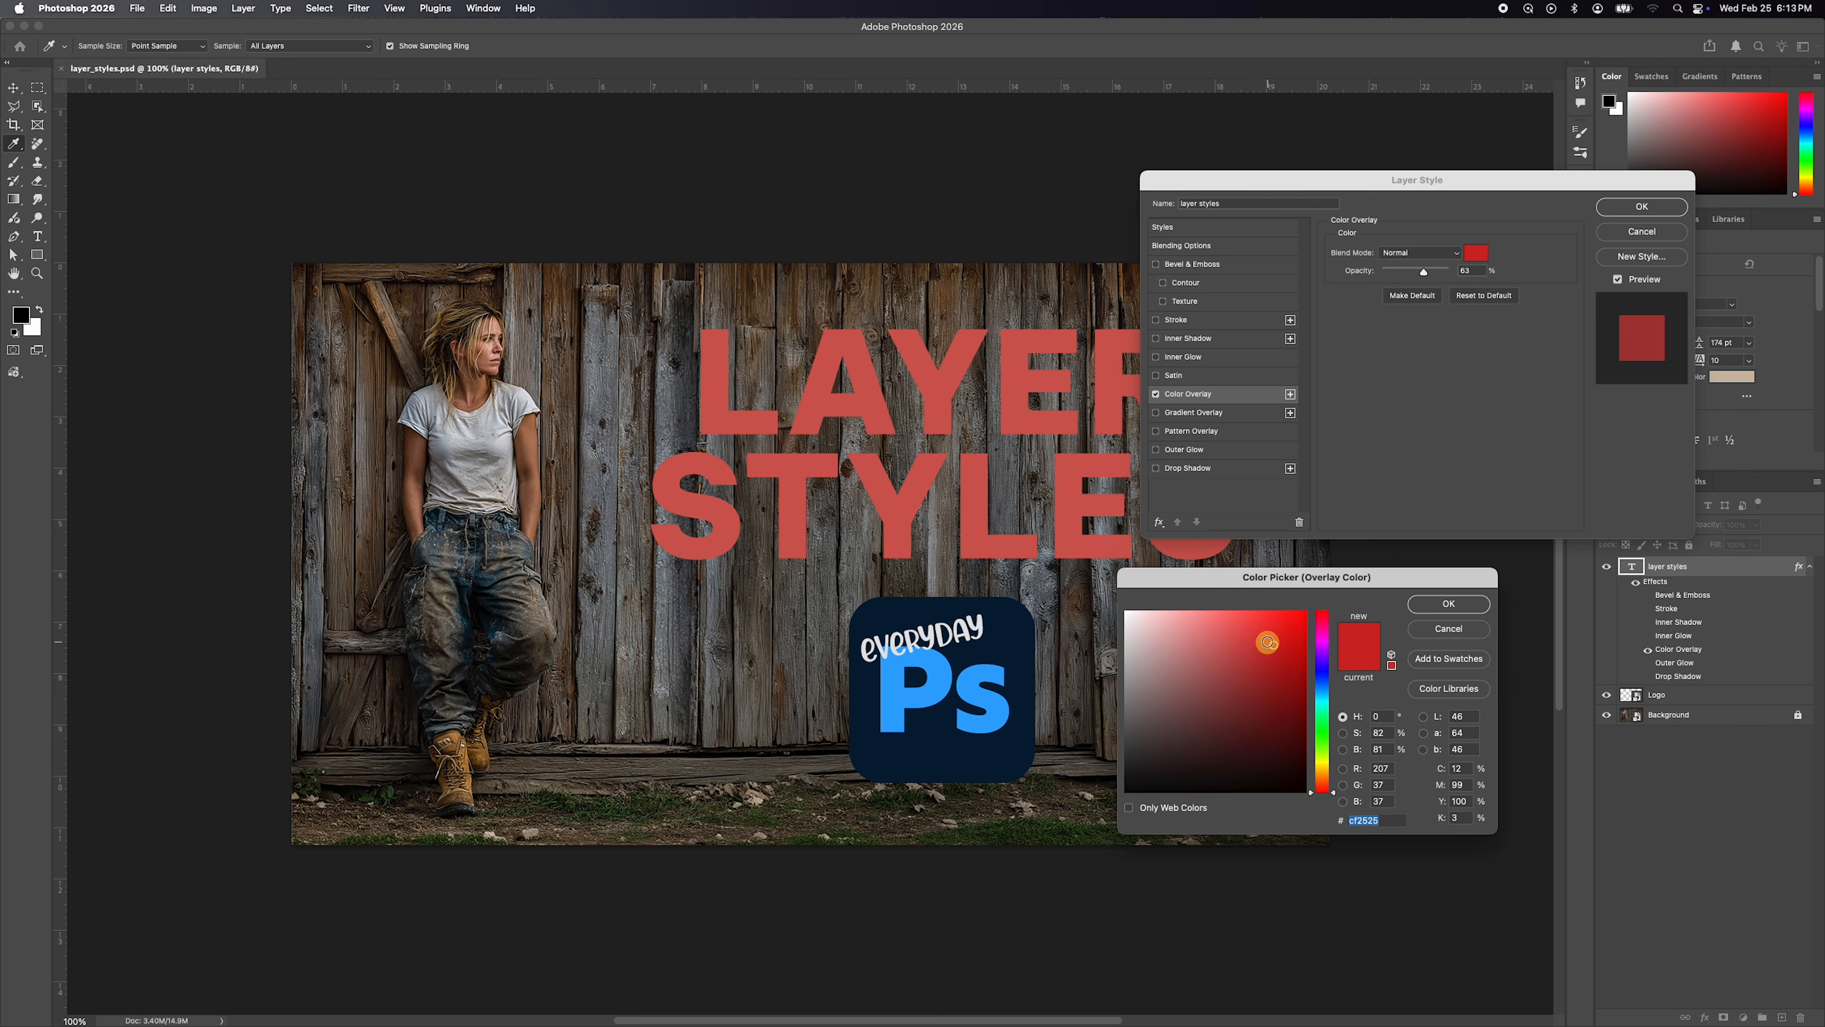
pyautogui.write('000000')
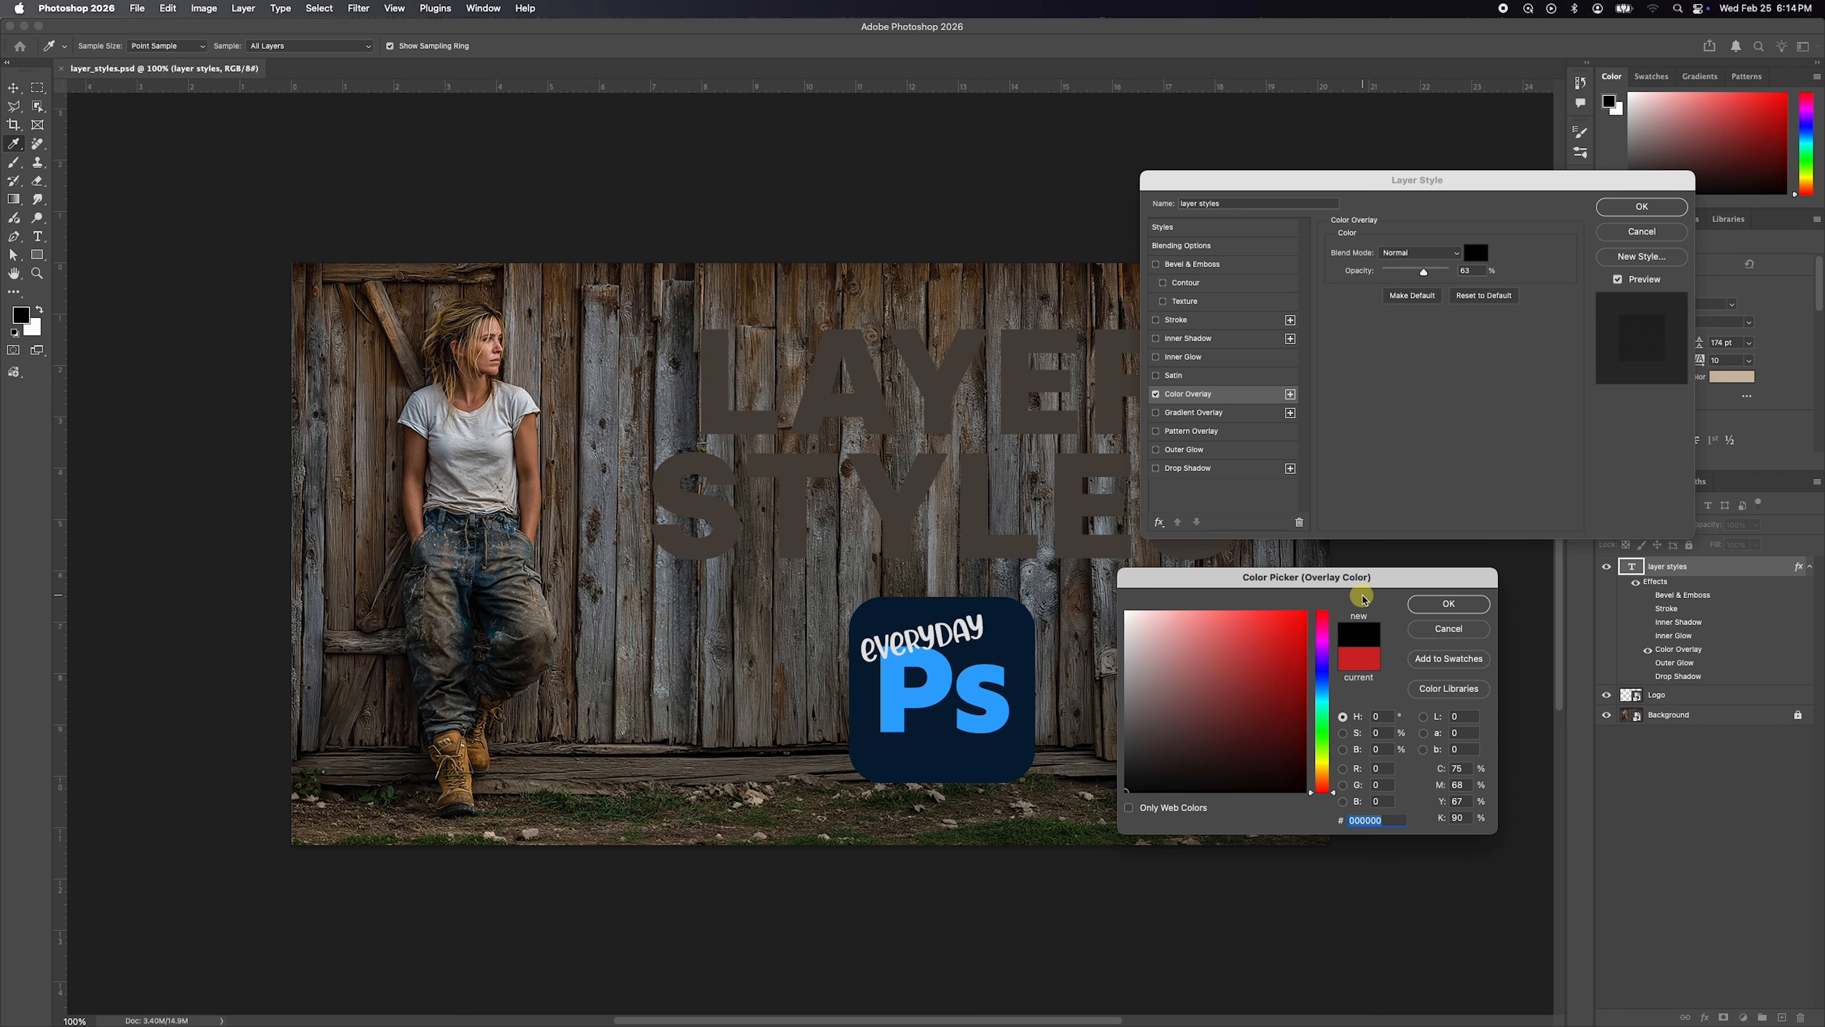
pyautogui.click(1449, 603)
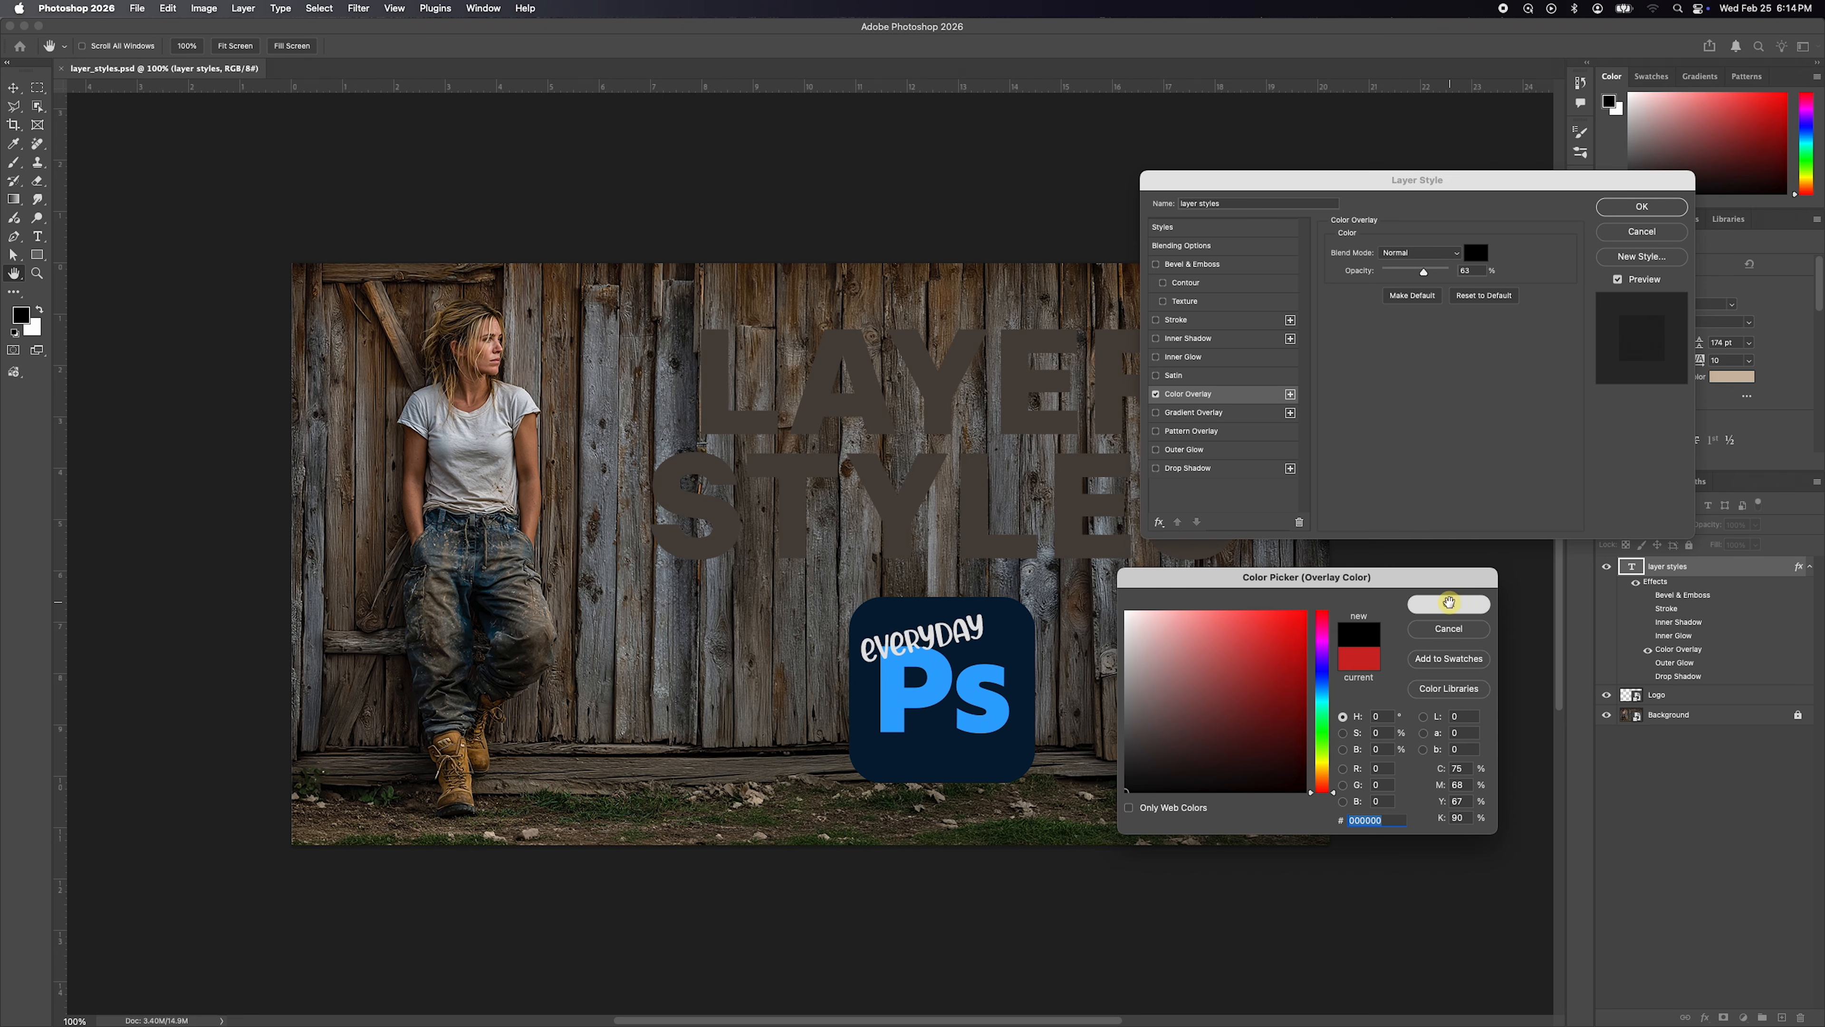
pyautogui.moveTo(1423, 271)
pyautogui.mouseDown()
pyautogui.moveTo(1477, 274)
pyautogui.moveTo(1429, 278)
pyautogui.moveTo(1452, 274)
pyautogui.mouseUp()
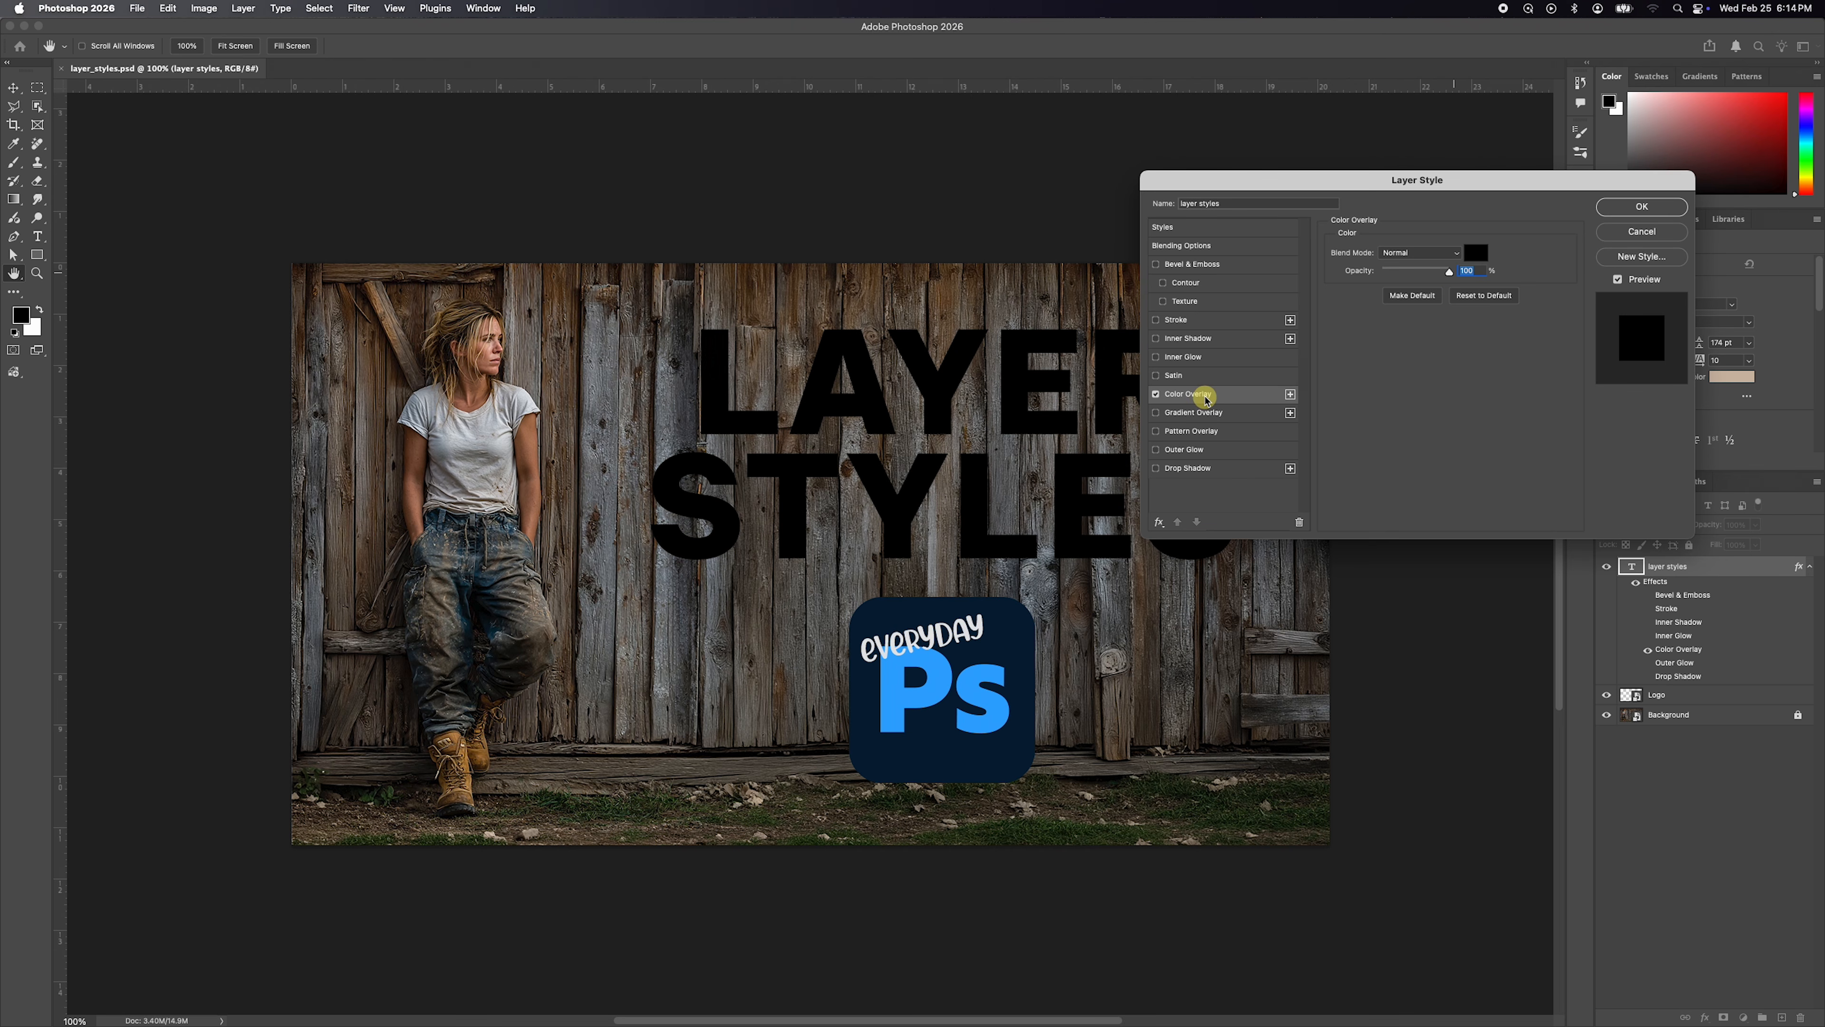
# Turn off Color Overlay, enable Gradient Overlay on the text and show its settings.
pyautogui.click(1156, 394)
pyautogui.click(1157, 412)
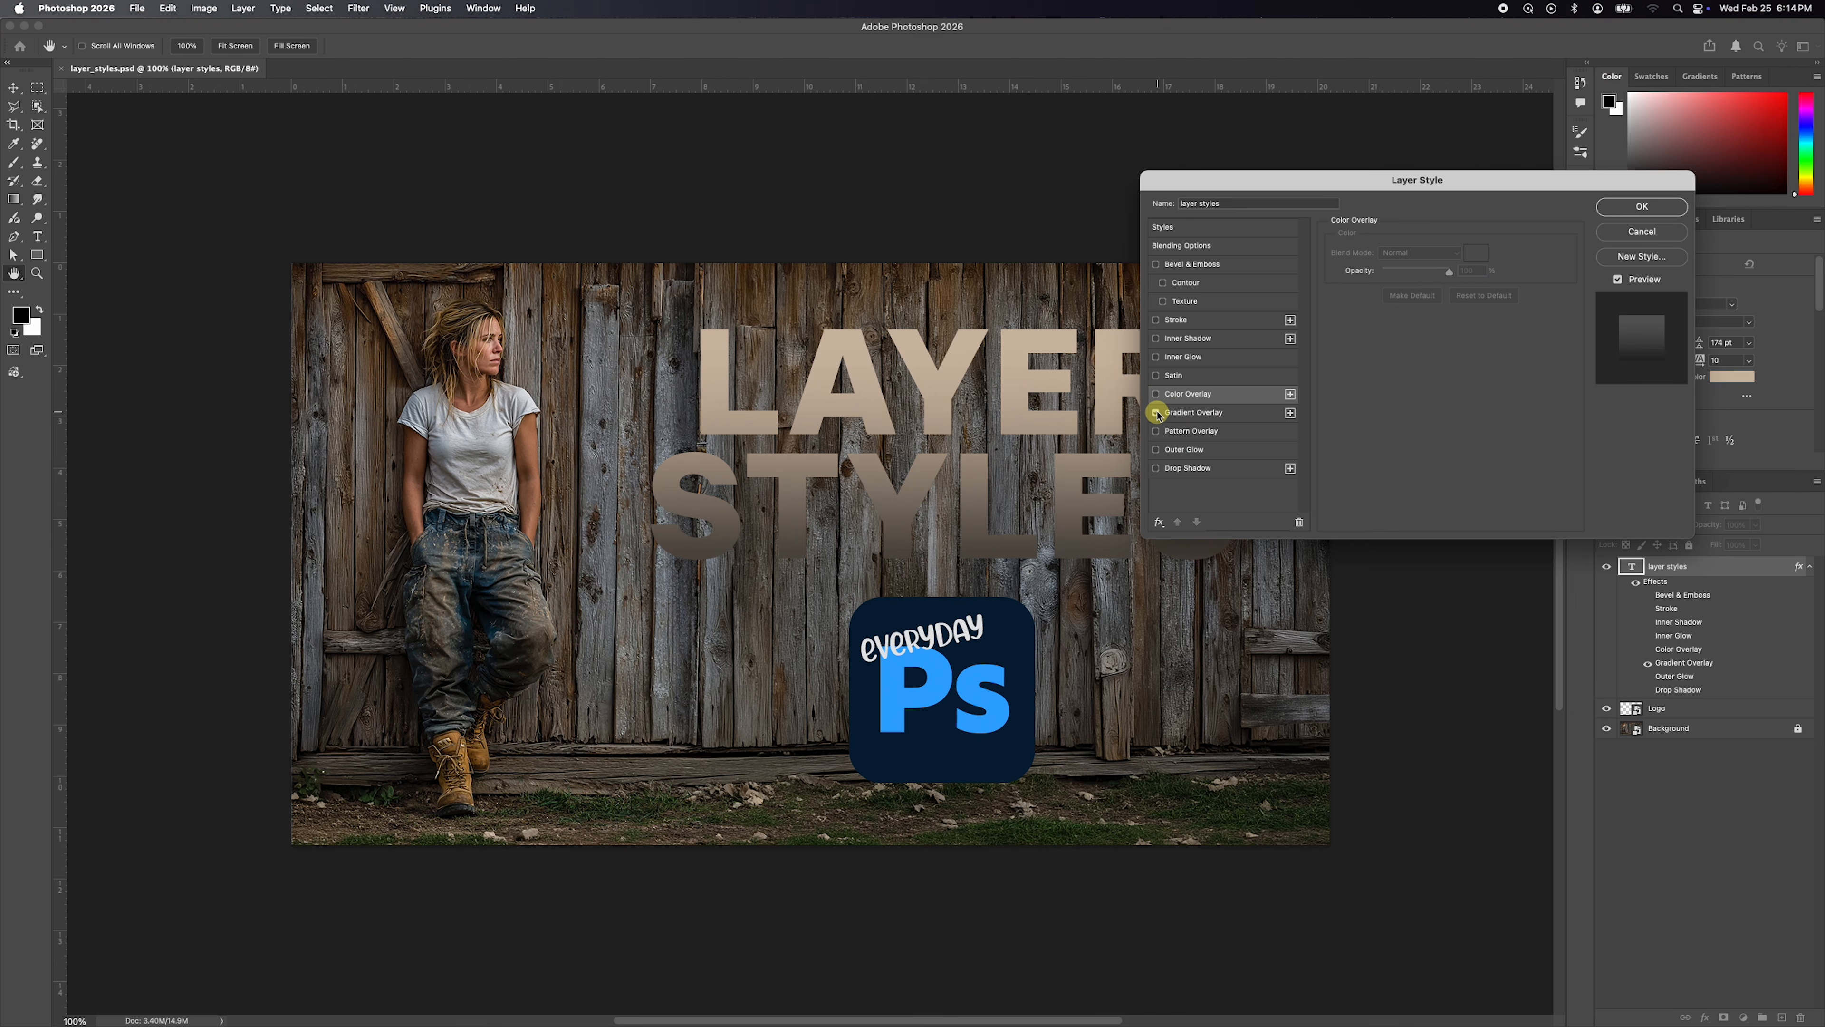
pyautogui.click(1205, 415)
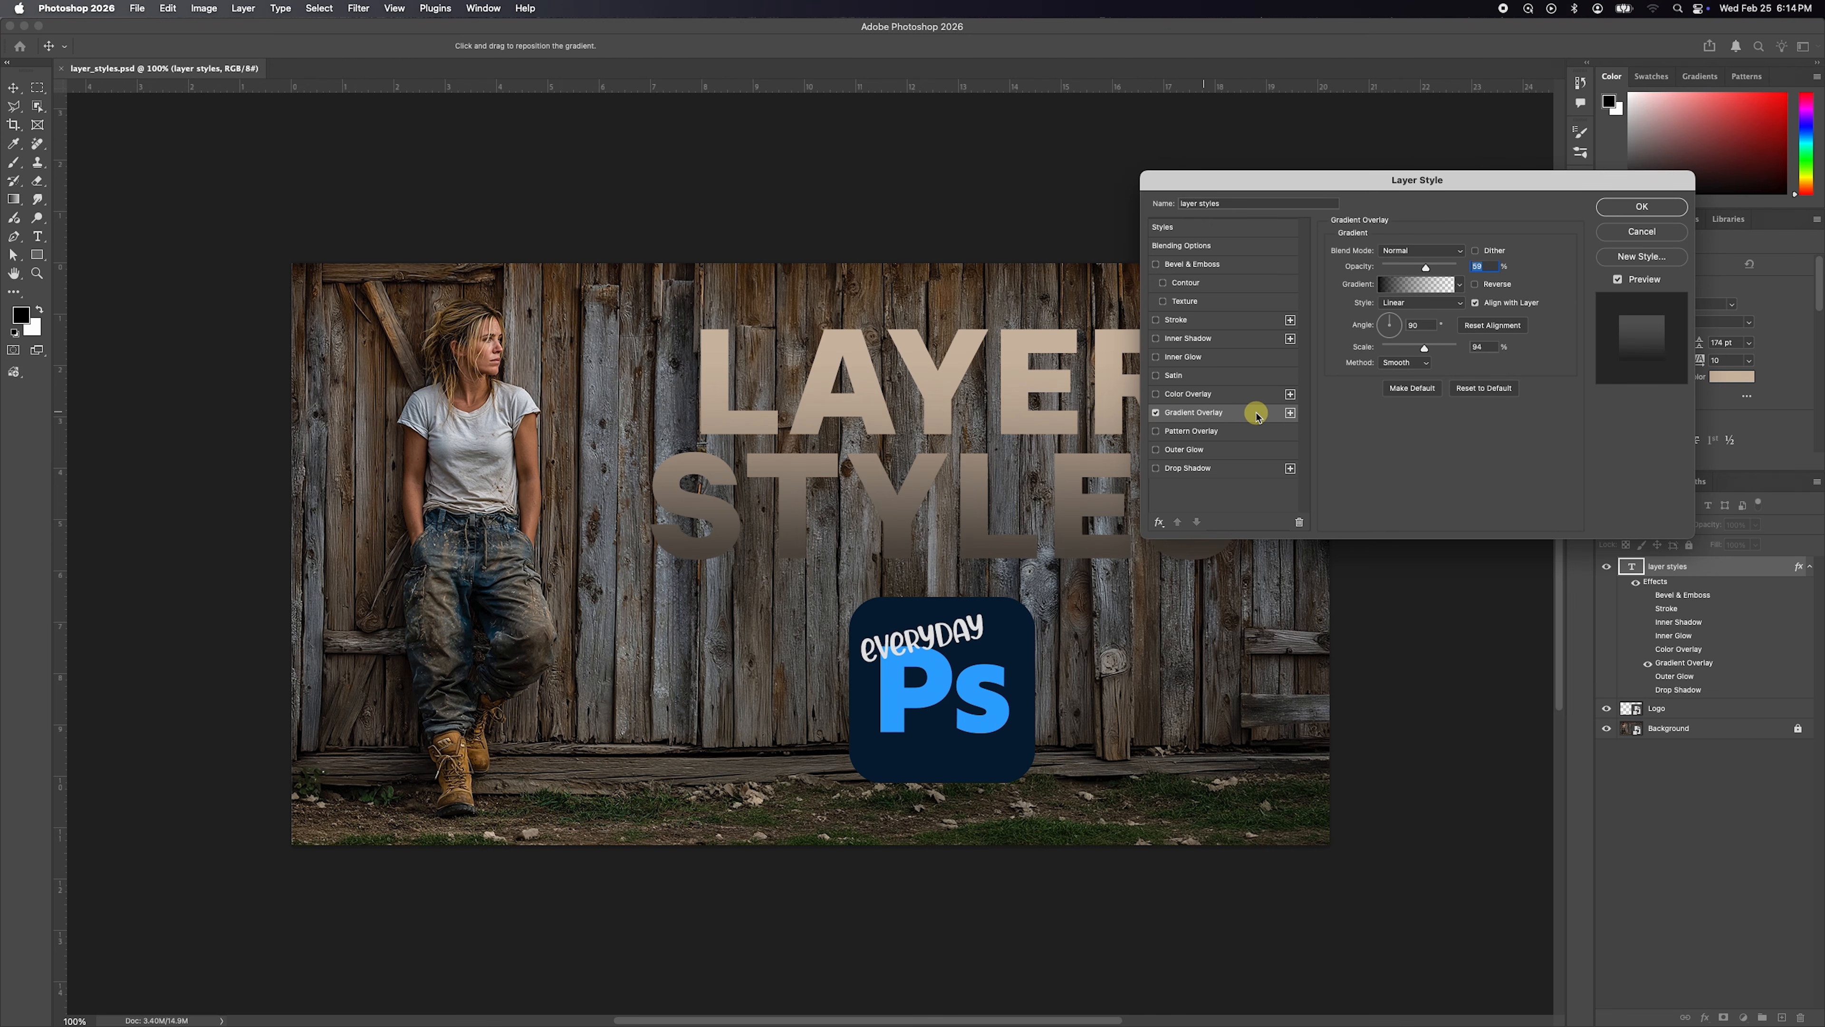
# Browse the Basics and Blues gradient presets, and apply the Foreground to Transparent preset from Basics to the gradient overlay.
pyautogui.click(1417, 285)
pyautogui.click(1104, 446)
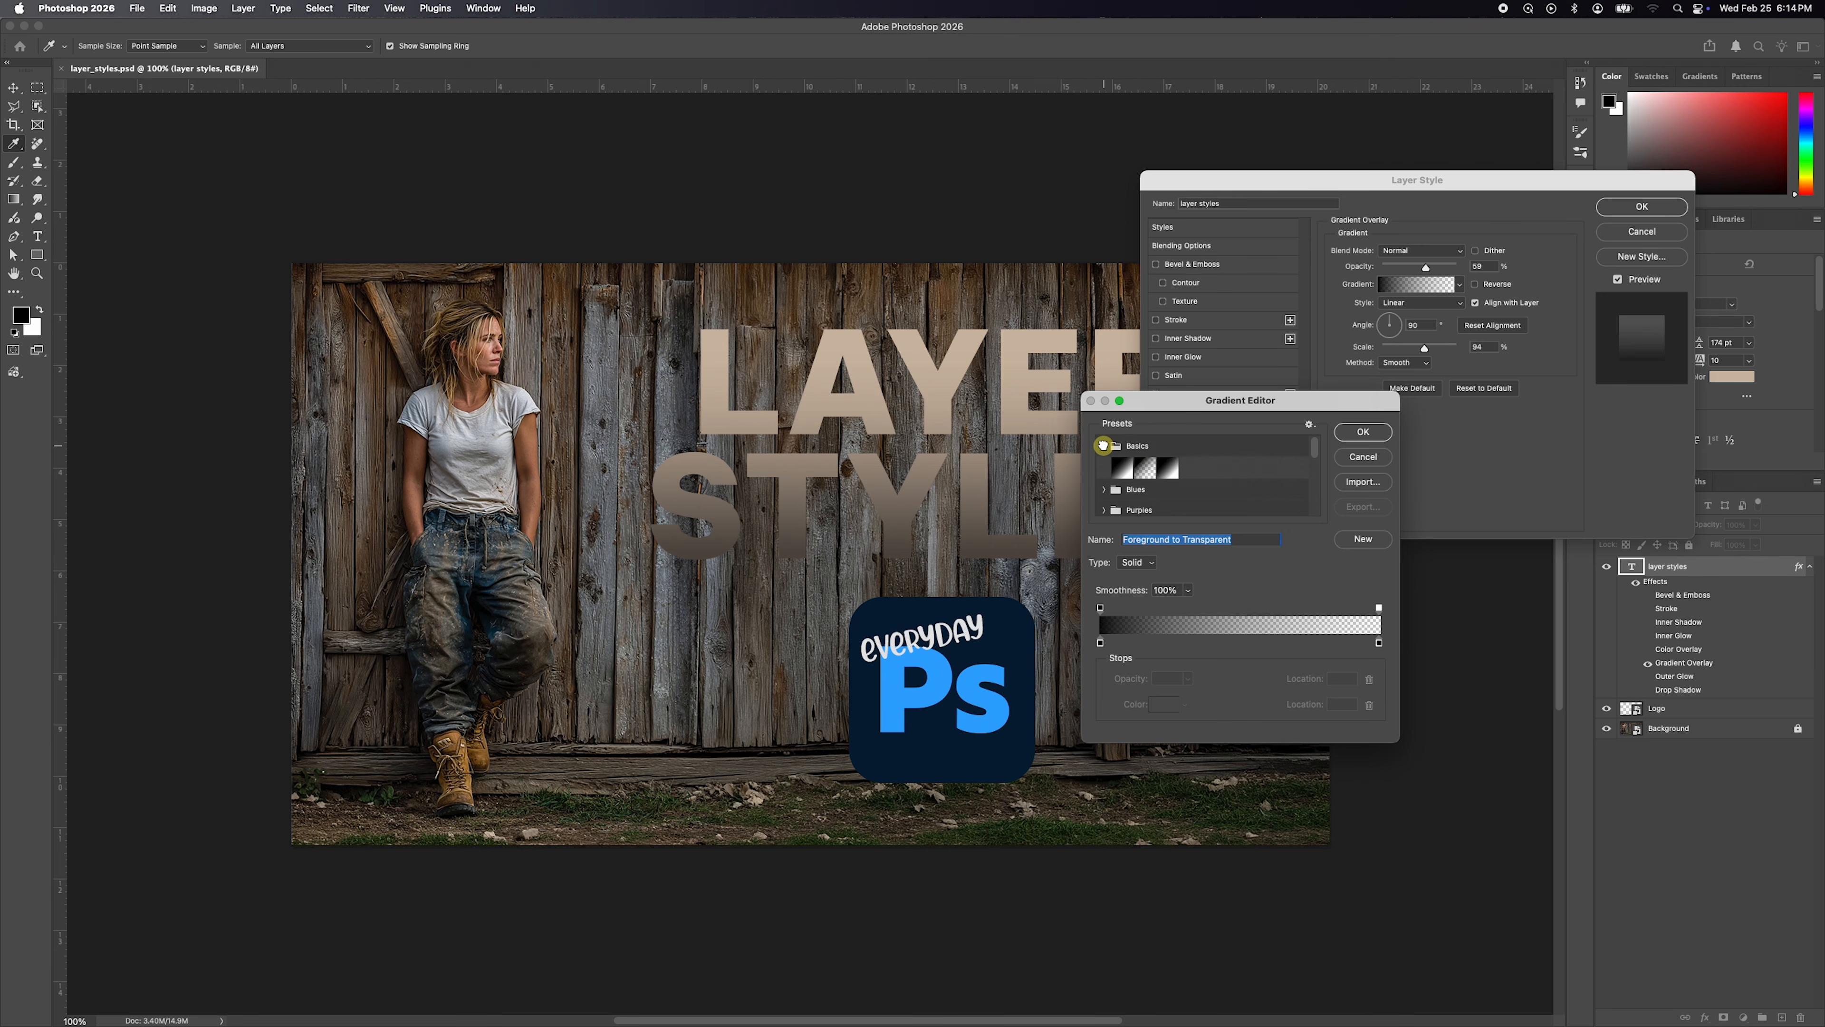
pyautogui.click(1103, 446)
pyautogui.click(1103, 466)
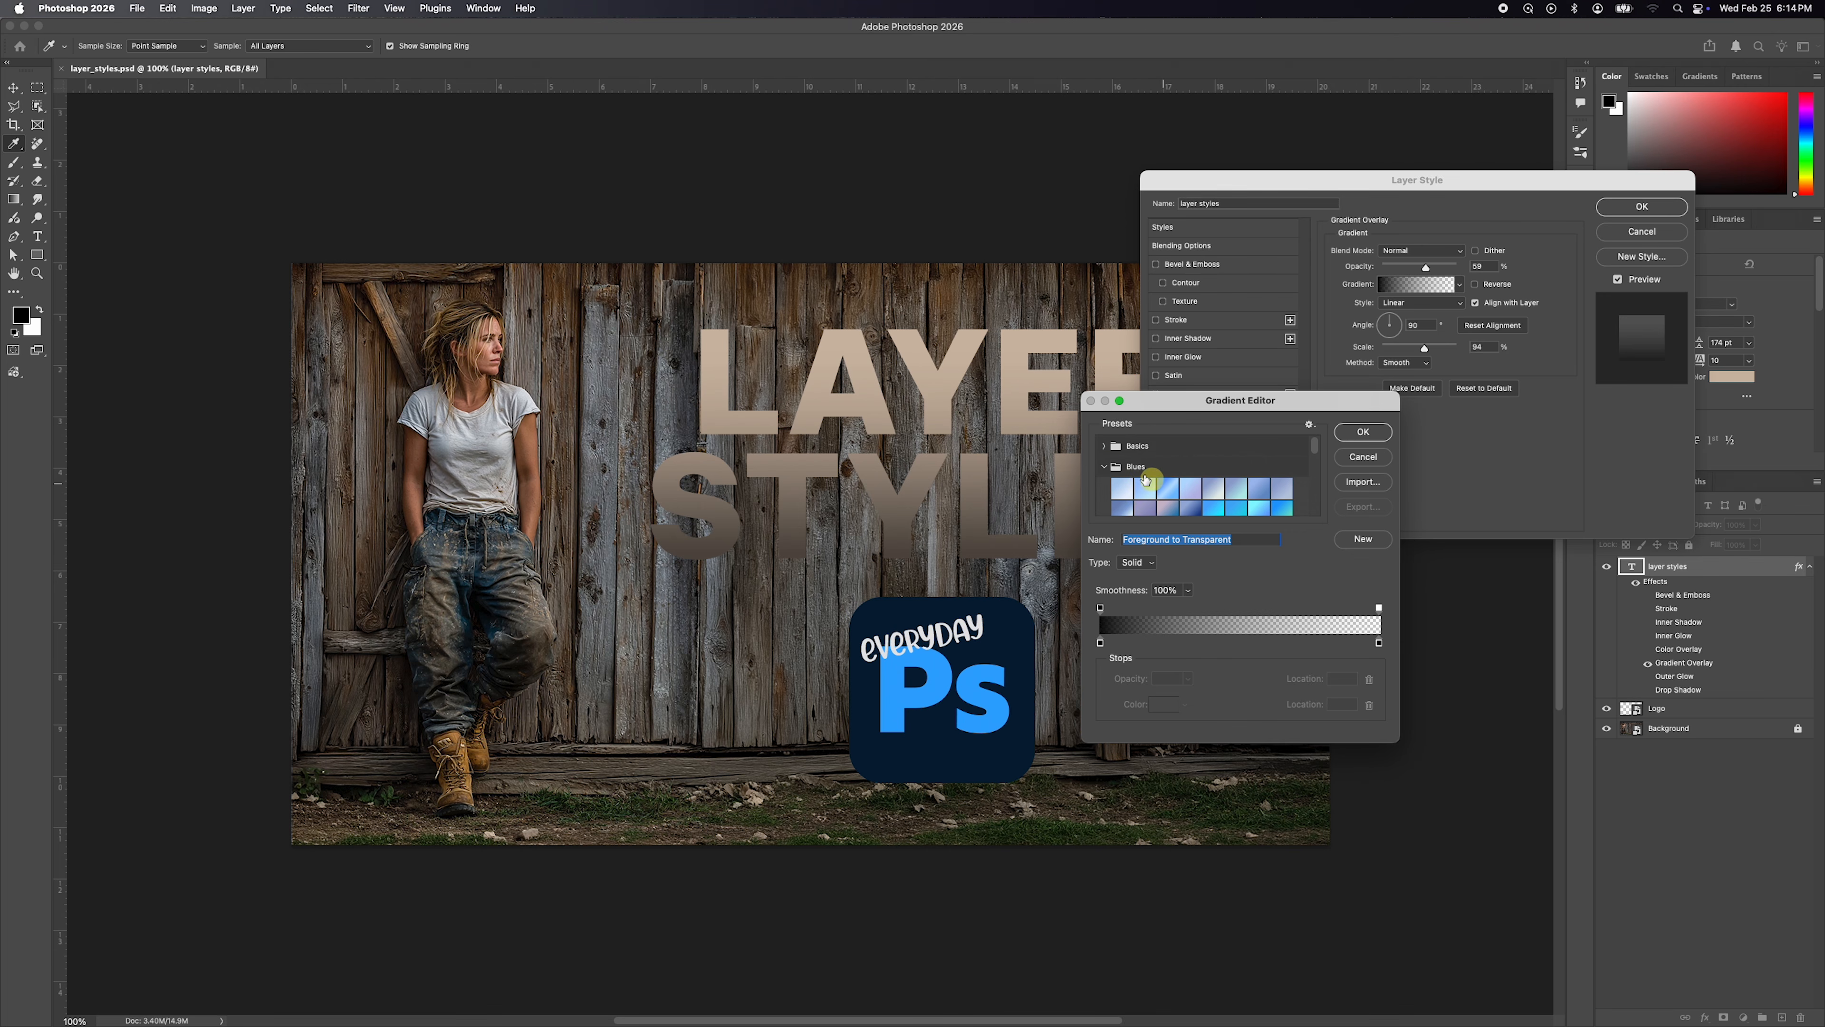
pyautogui.click(1104, 466)
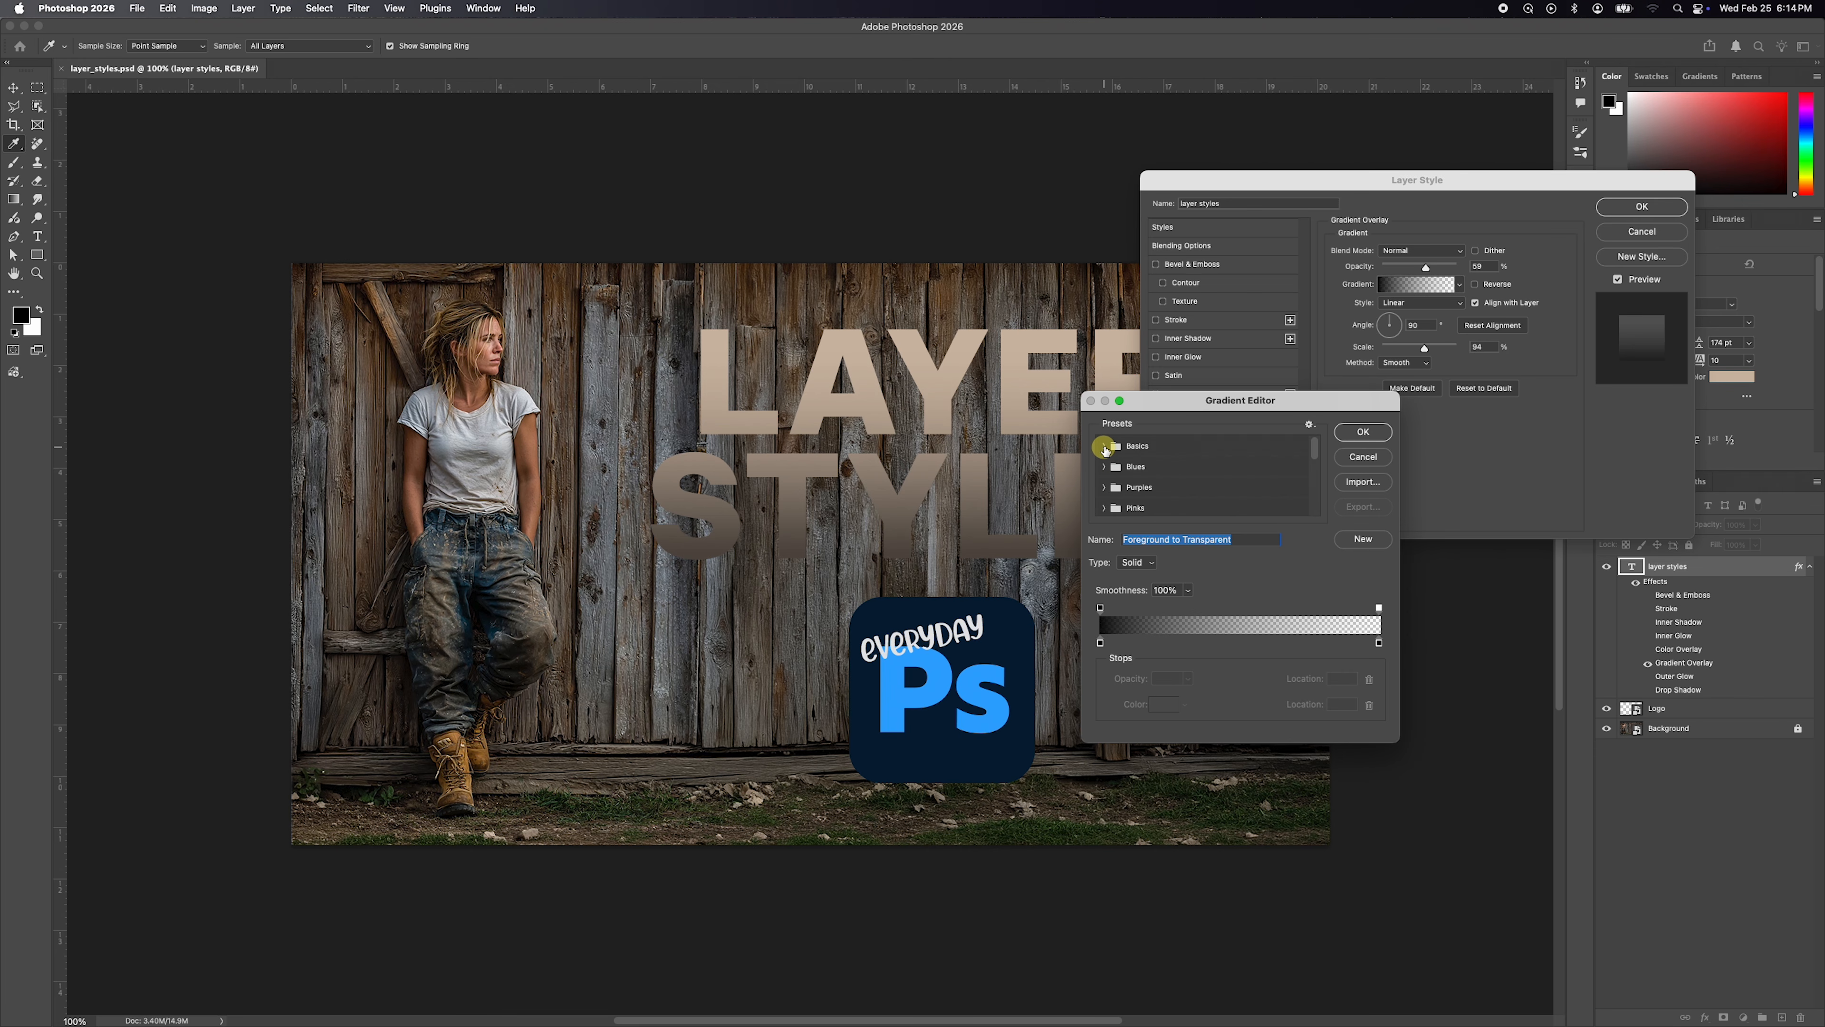
pyautogui.click(1104, 446)
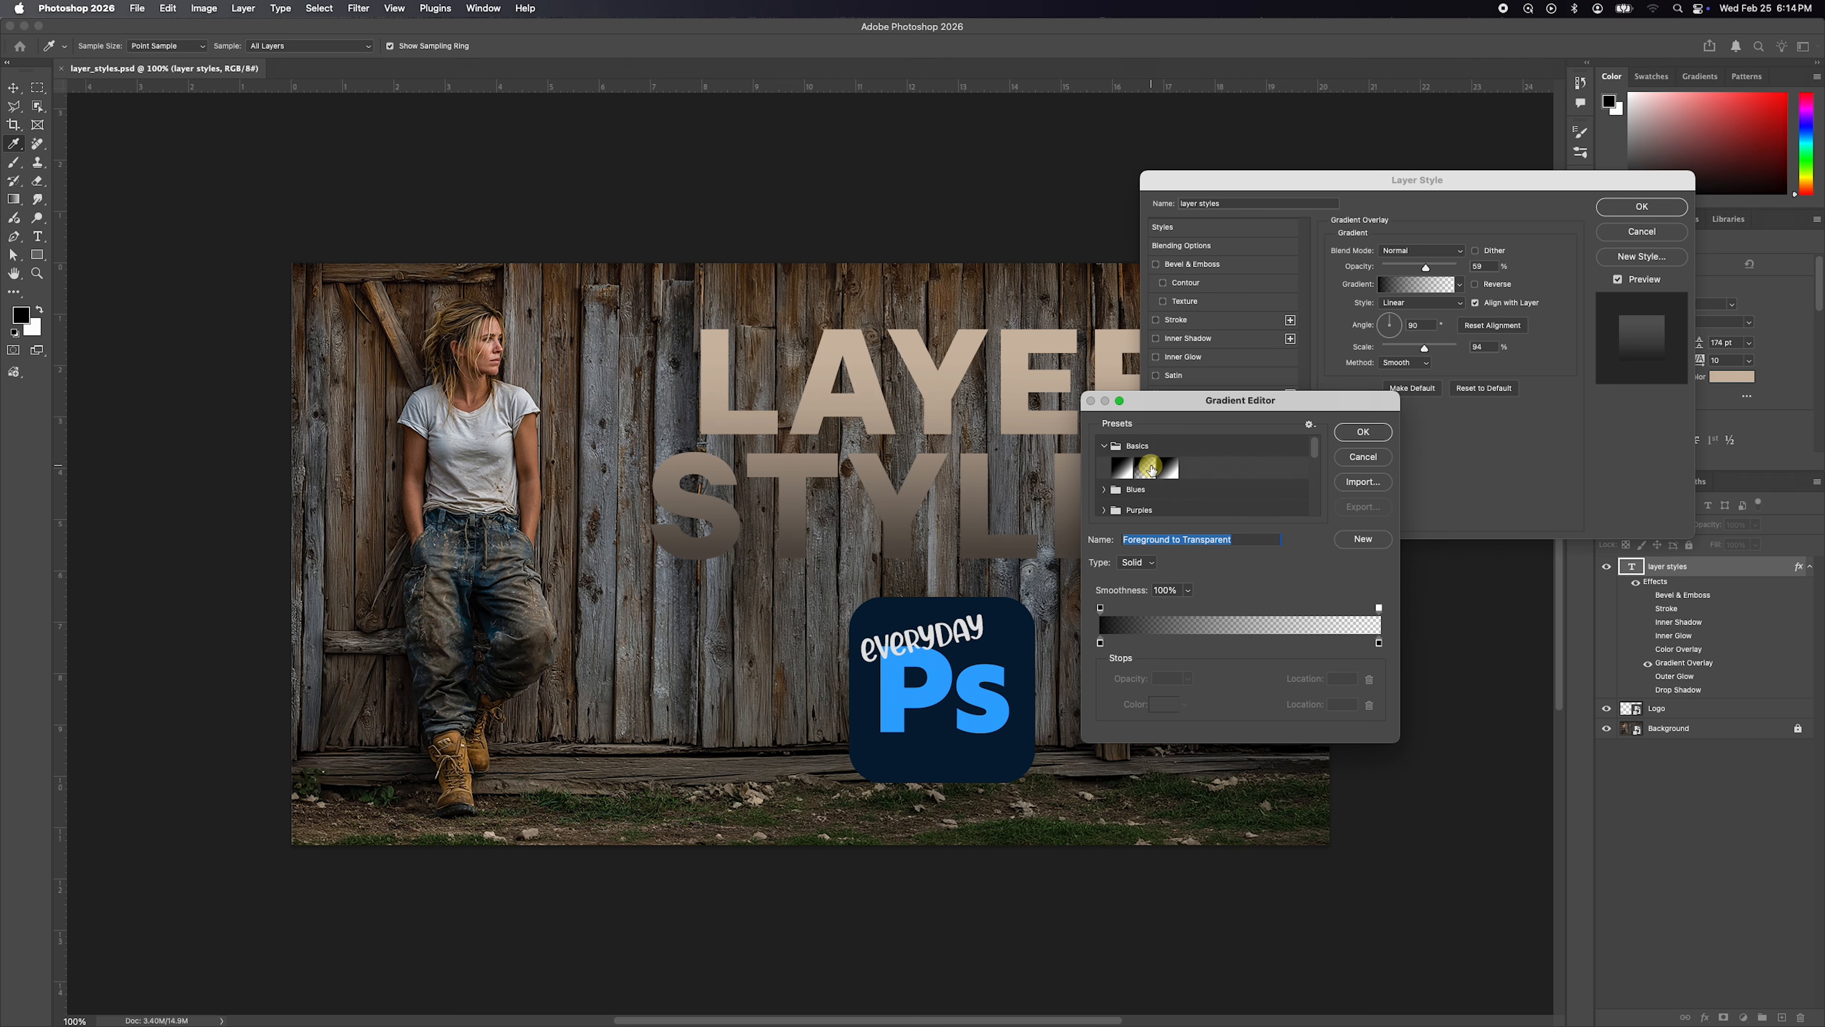
pyautogui.click(1148, 470)
pyautogui.click(1361, 434)
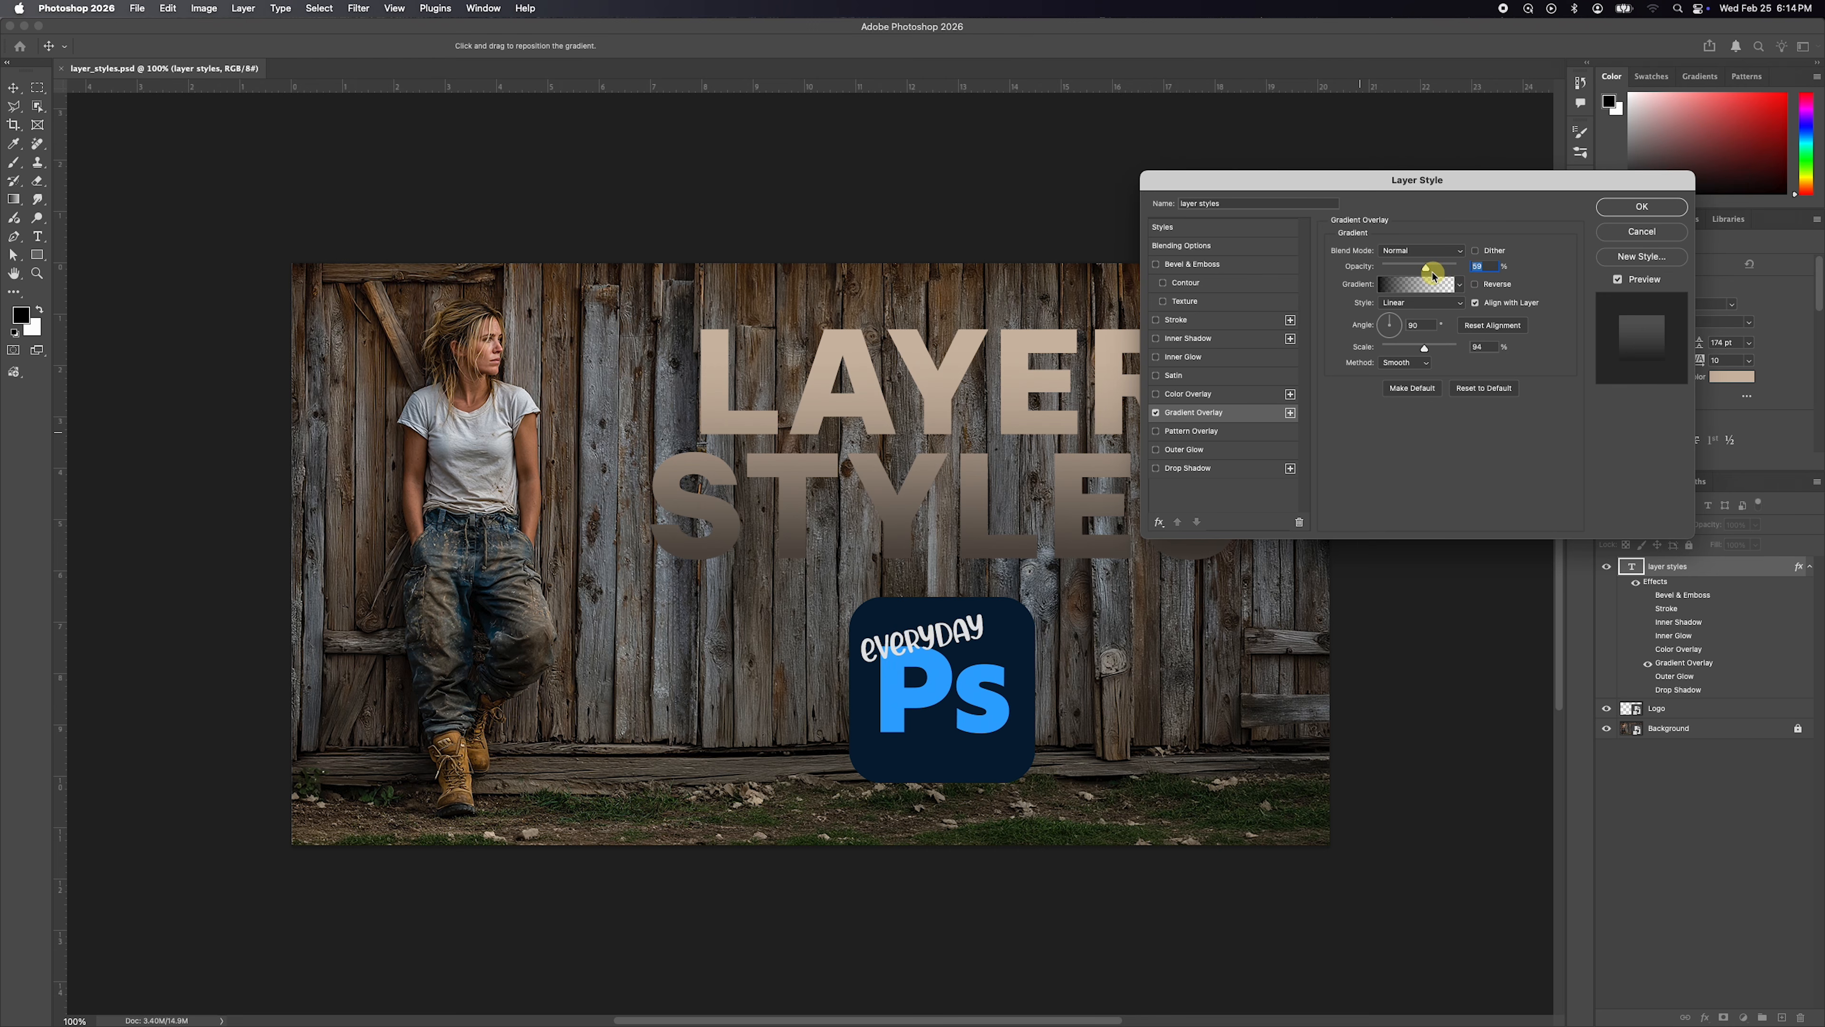
# Try the gradient overlay at 100% opacity and set its opacity to 51%.
pyautogui.moveTo(1432, 274); pyautogui.dragTo(1457, 266)
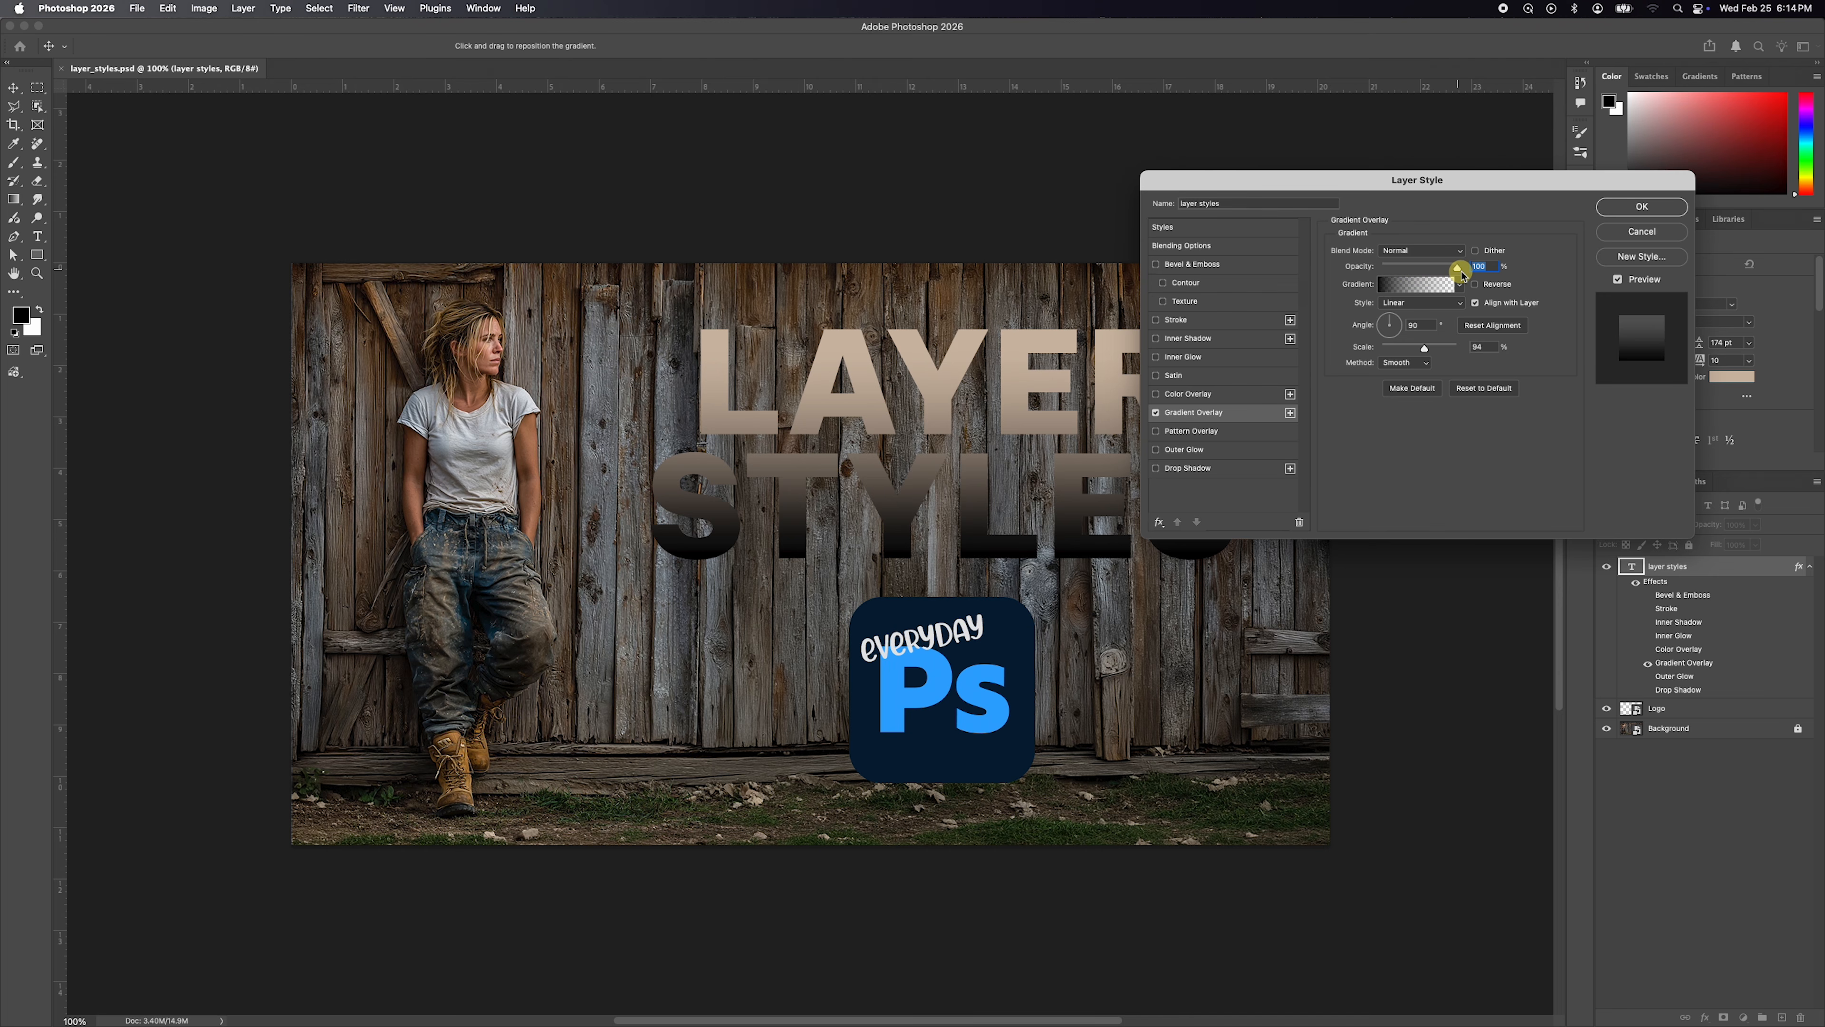
pyautogui.moveTo(1457, 270); pyautogui.dragTo(1419, 268)
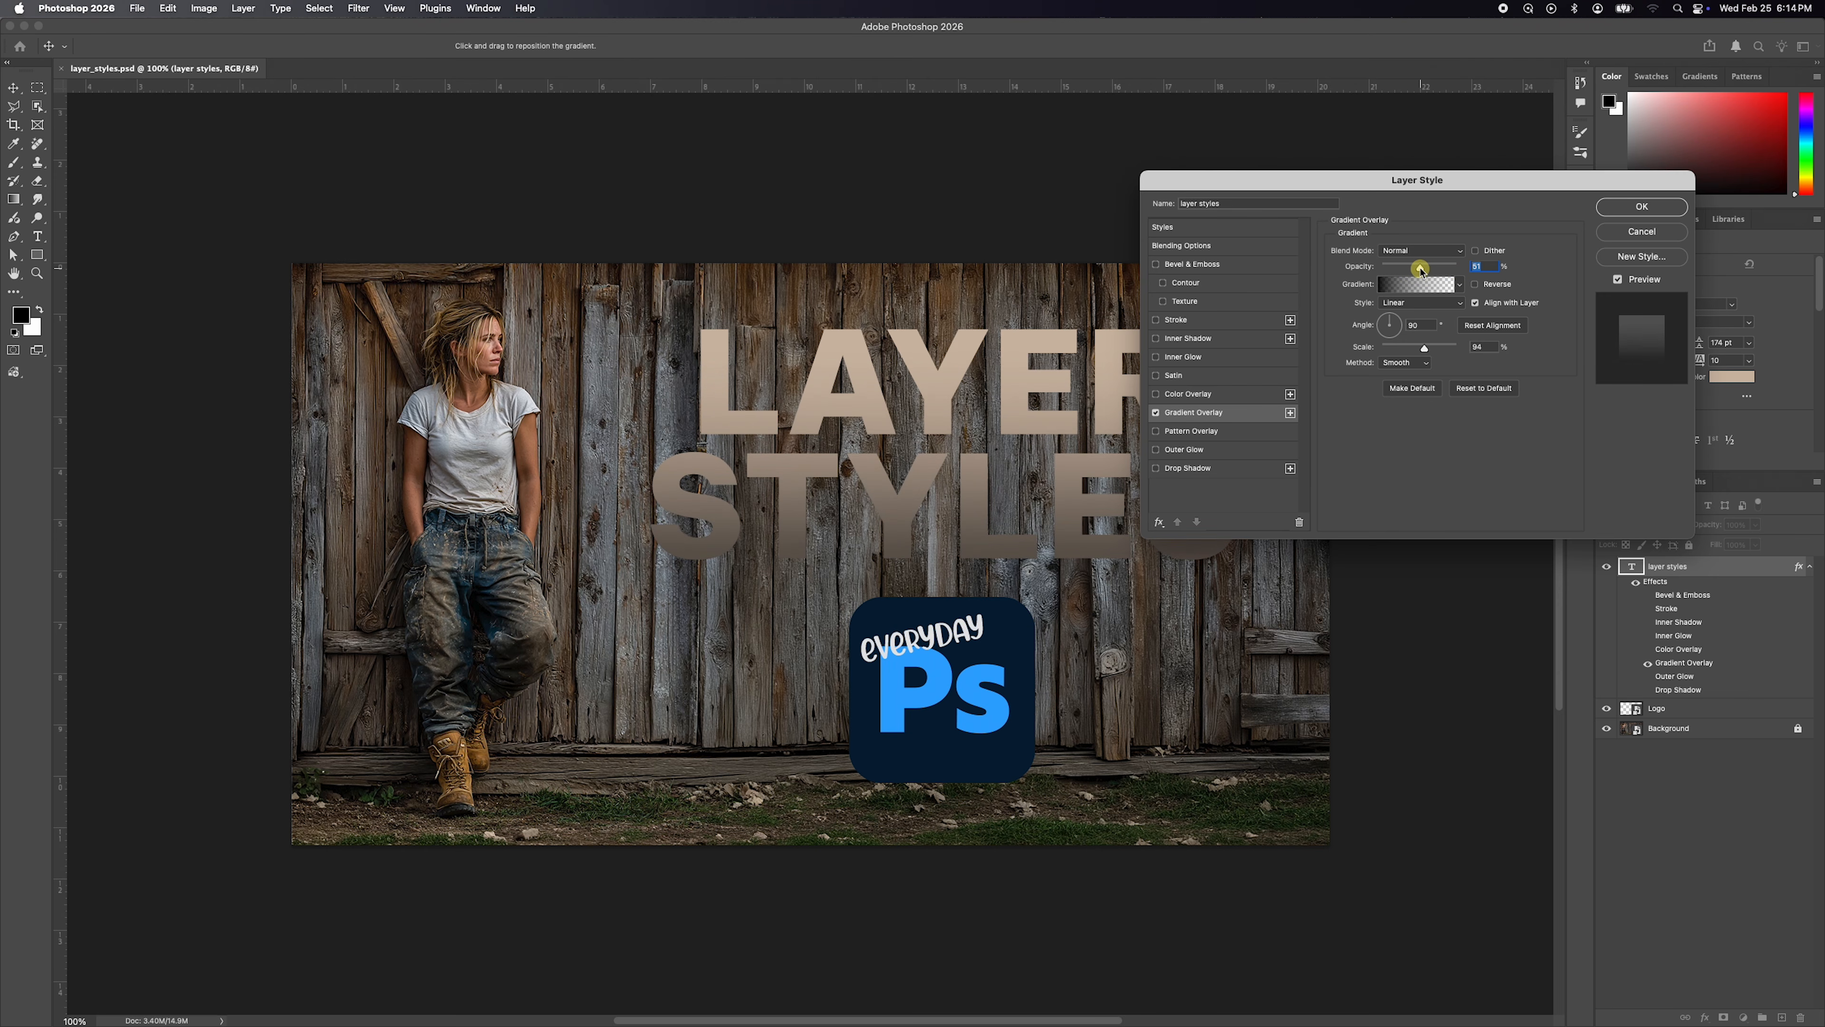
# Set the gradient overlay's scale to 92%, and try different gradient angles before setting it to about 89°.
pyautogui.click(1412, 387)
pyautogui.click(1424, 350)
pyautogui.moveTo(1425, 350)
pyautogui.mouseDown()
pyautogui.moveTo(1382, 350)
pyautogui.moveTo(1429, 351)
pyautogui.moveTo(1386, 314)
pyautogui.moveTo(1410, 326)
pyautogui.mouseUp()
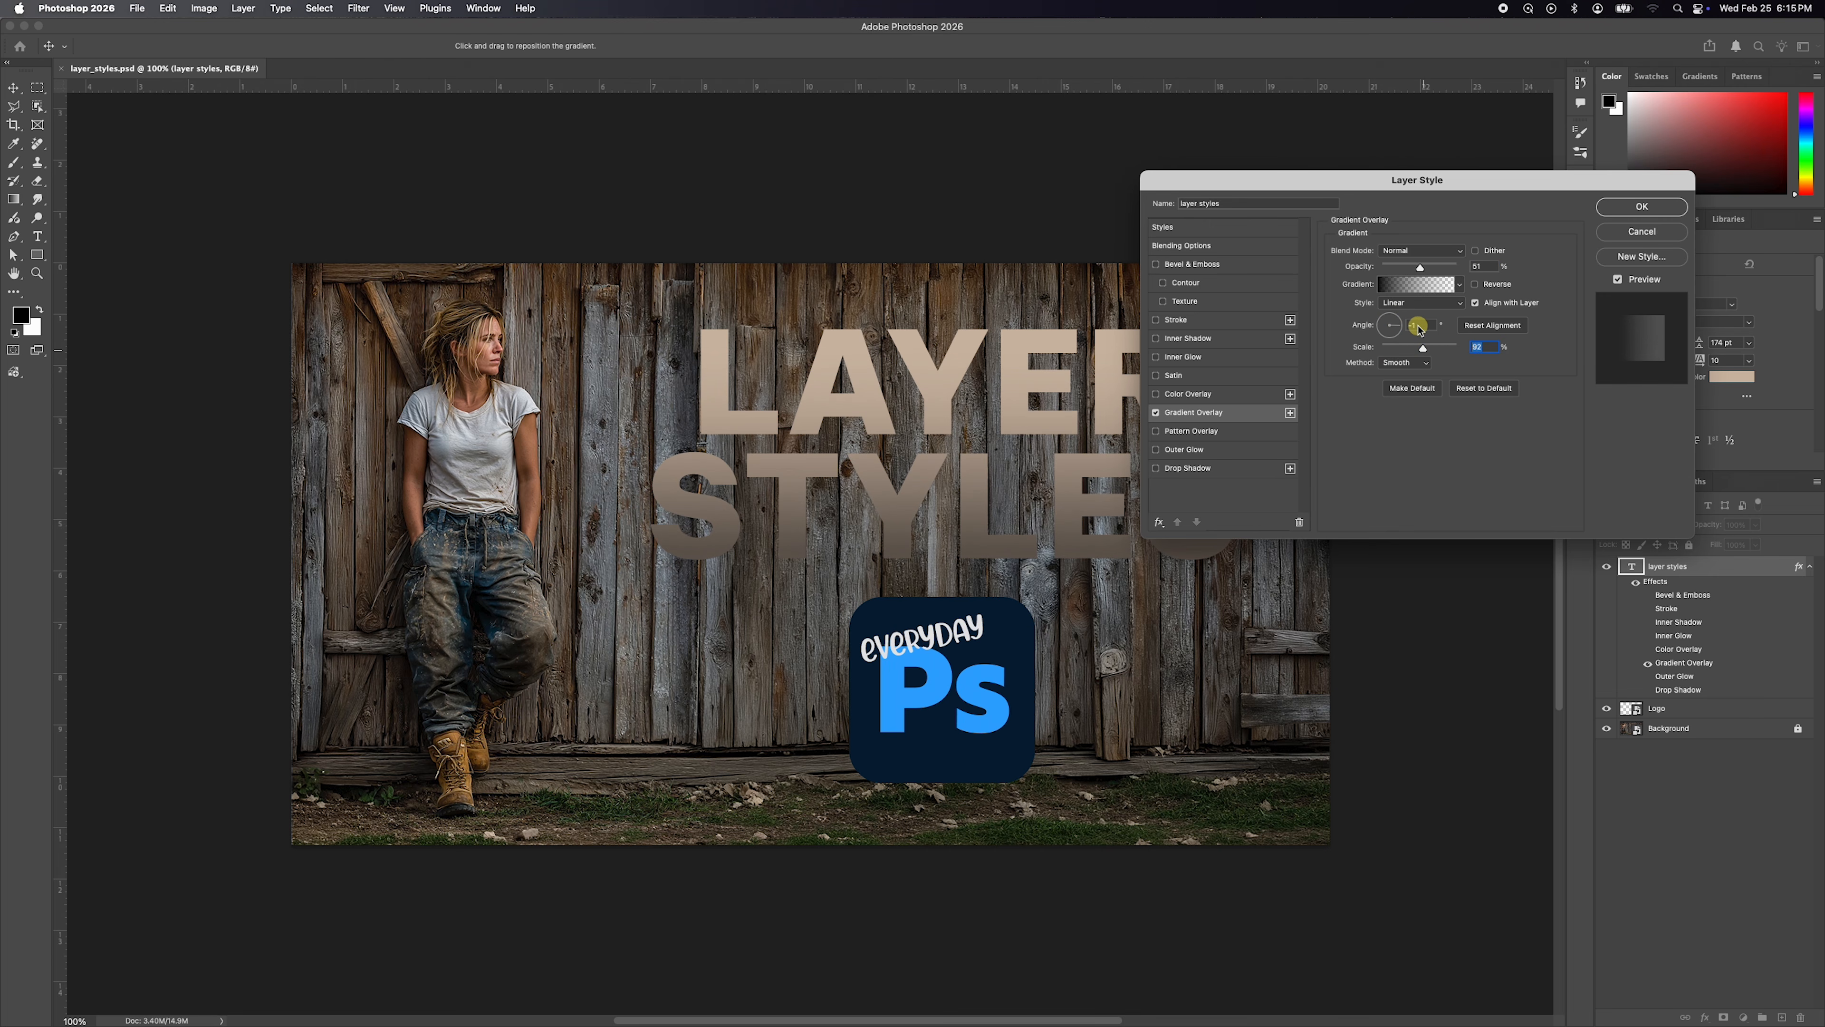
pyautogui.moveTo(1418, 327); pyautogui.dragTo(1361, 325)
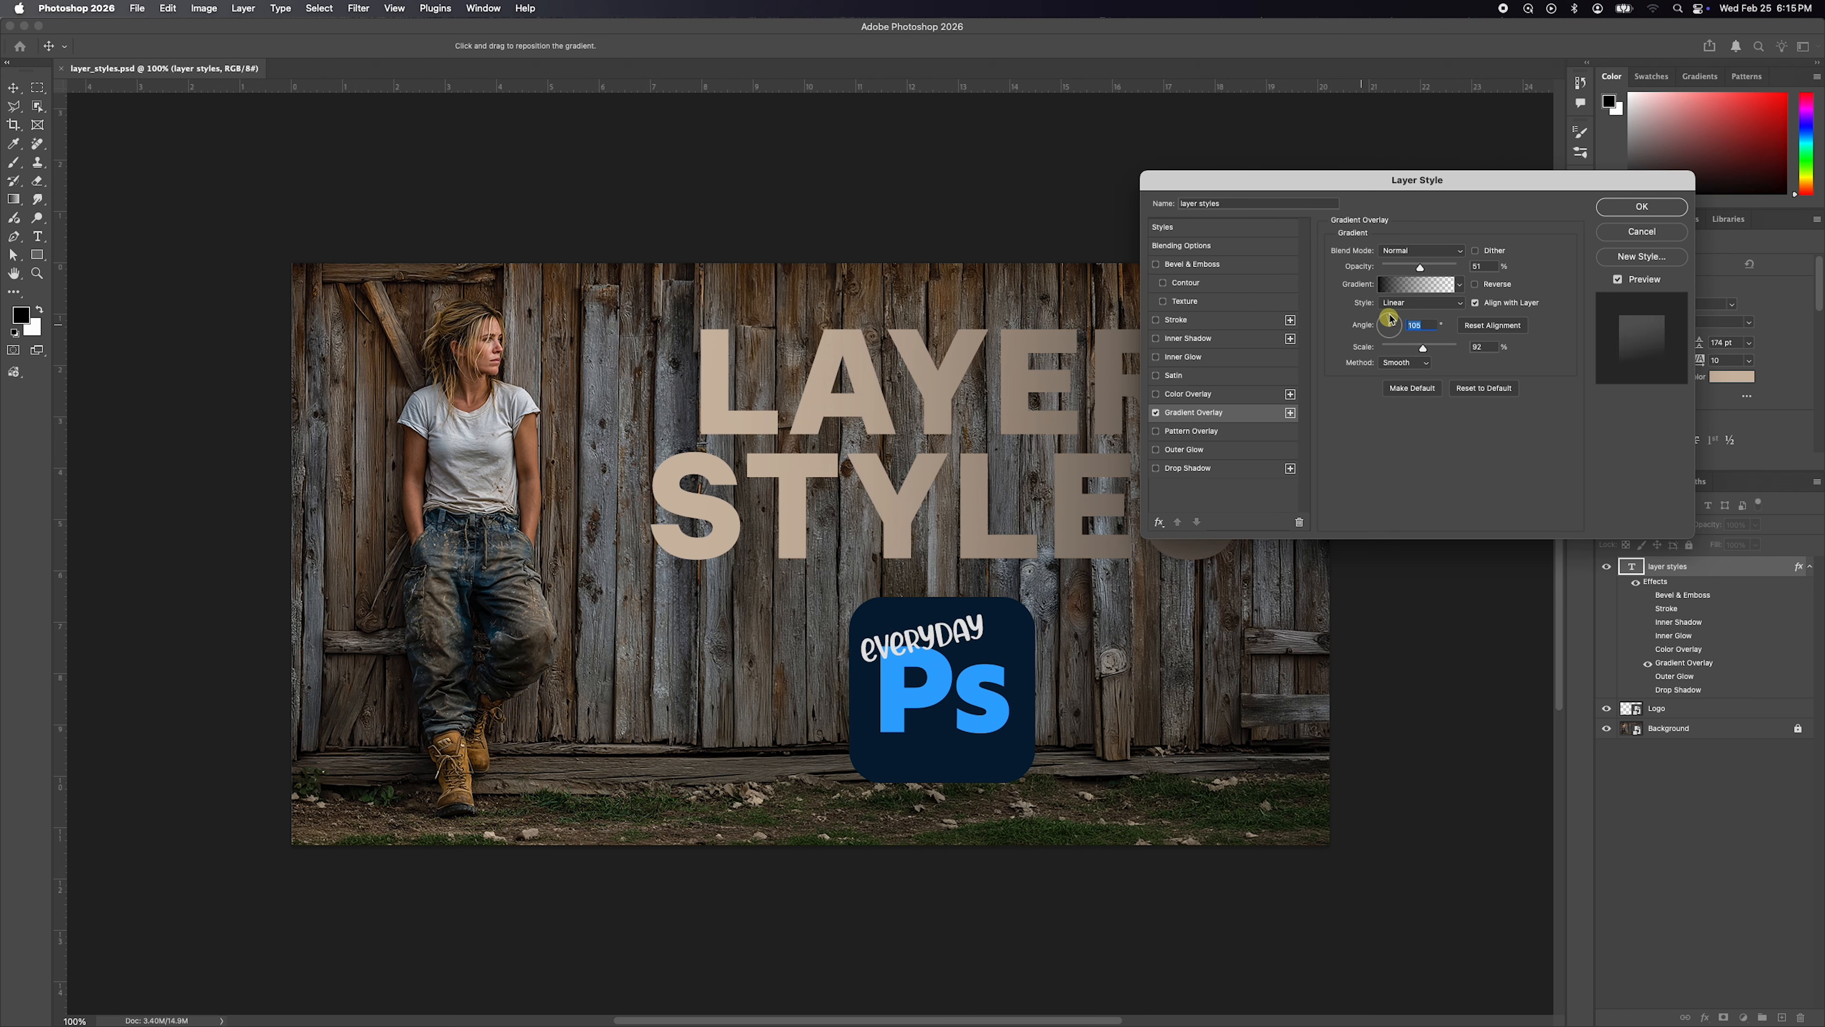
pyautogui.moveTo(1390, 329); pyautogui.dragTo(1391, 302)
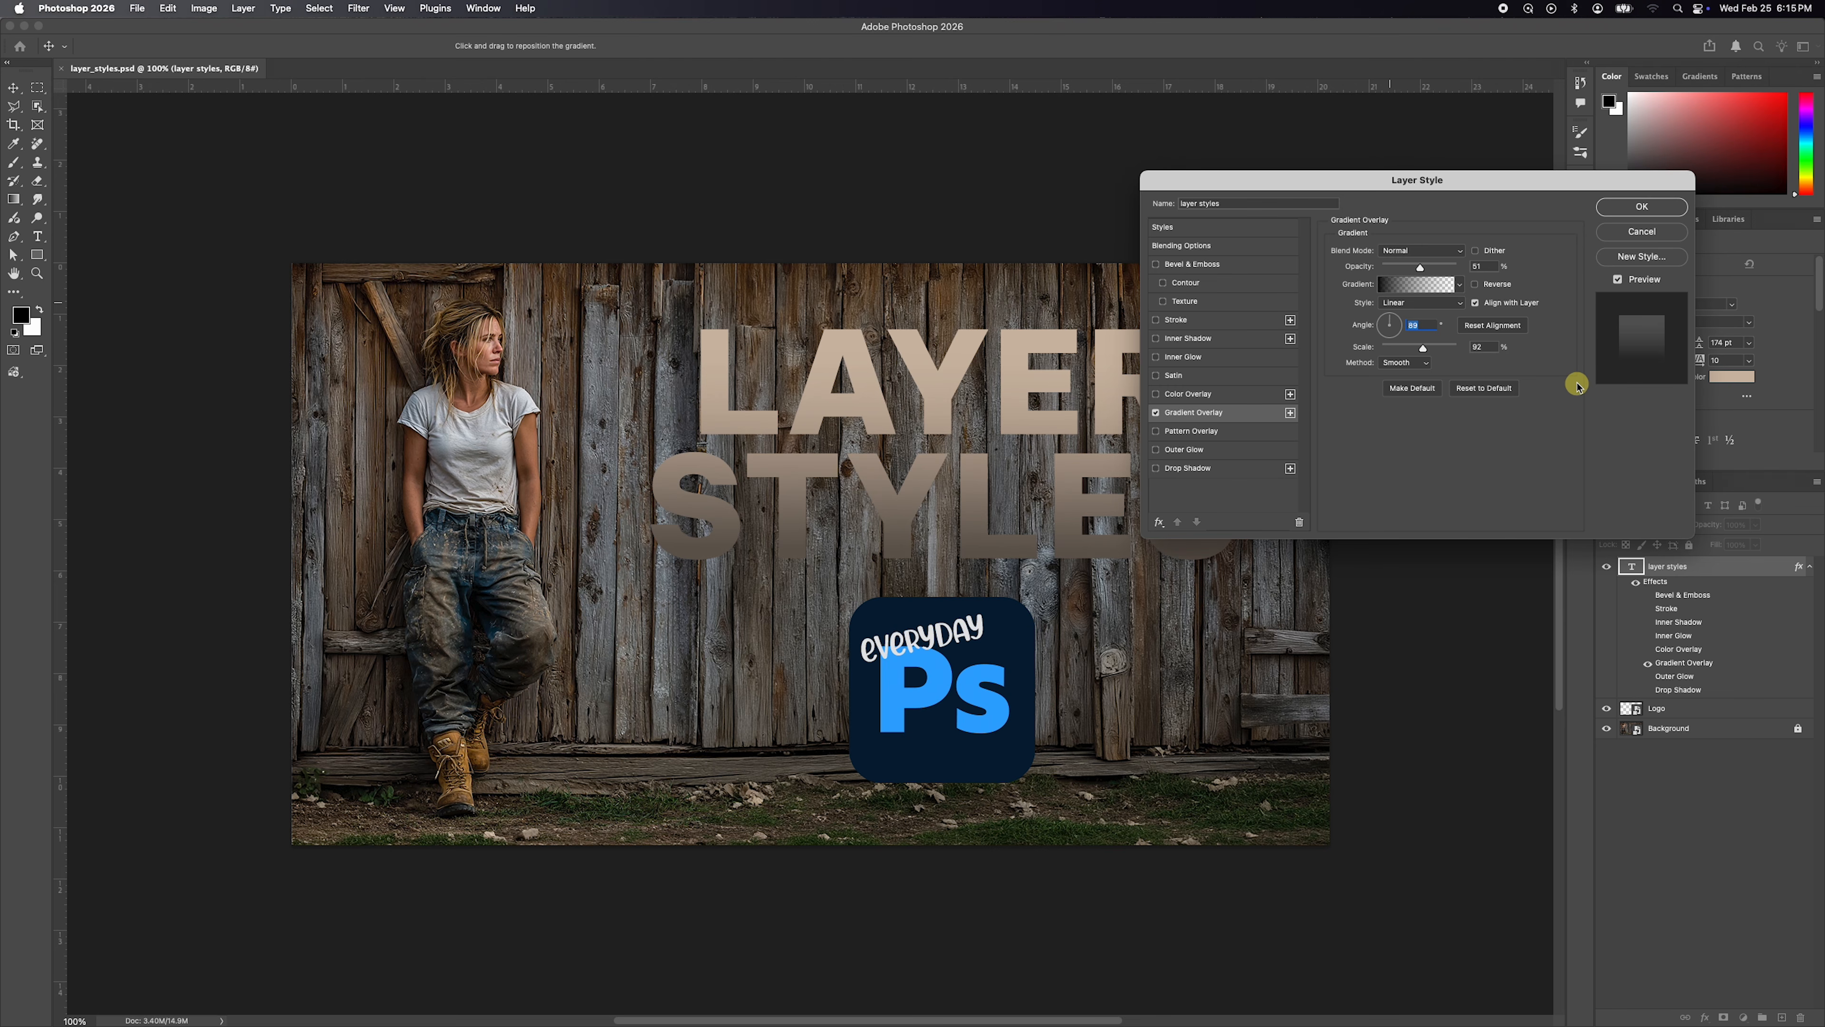
# Turn off Gradient Overlay, enable Pattern Overlay on the text and show its settings.
pyautogui.click(1156, 412)
pyautogui.click(1156, 432)
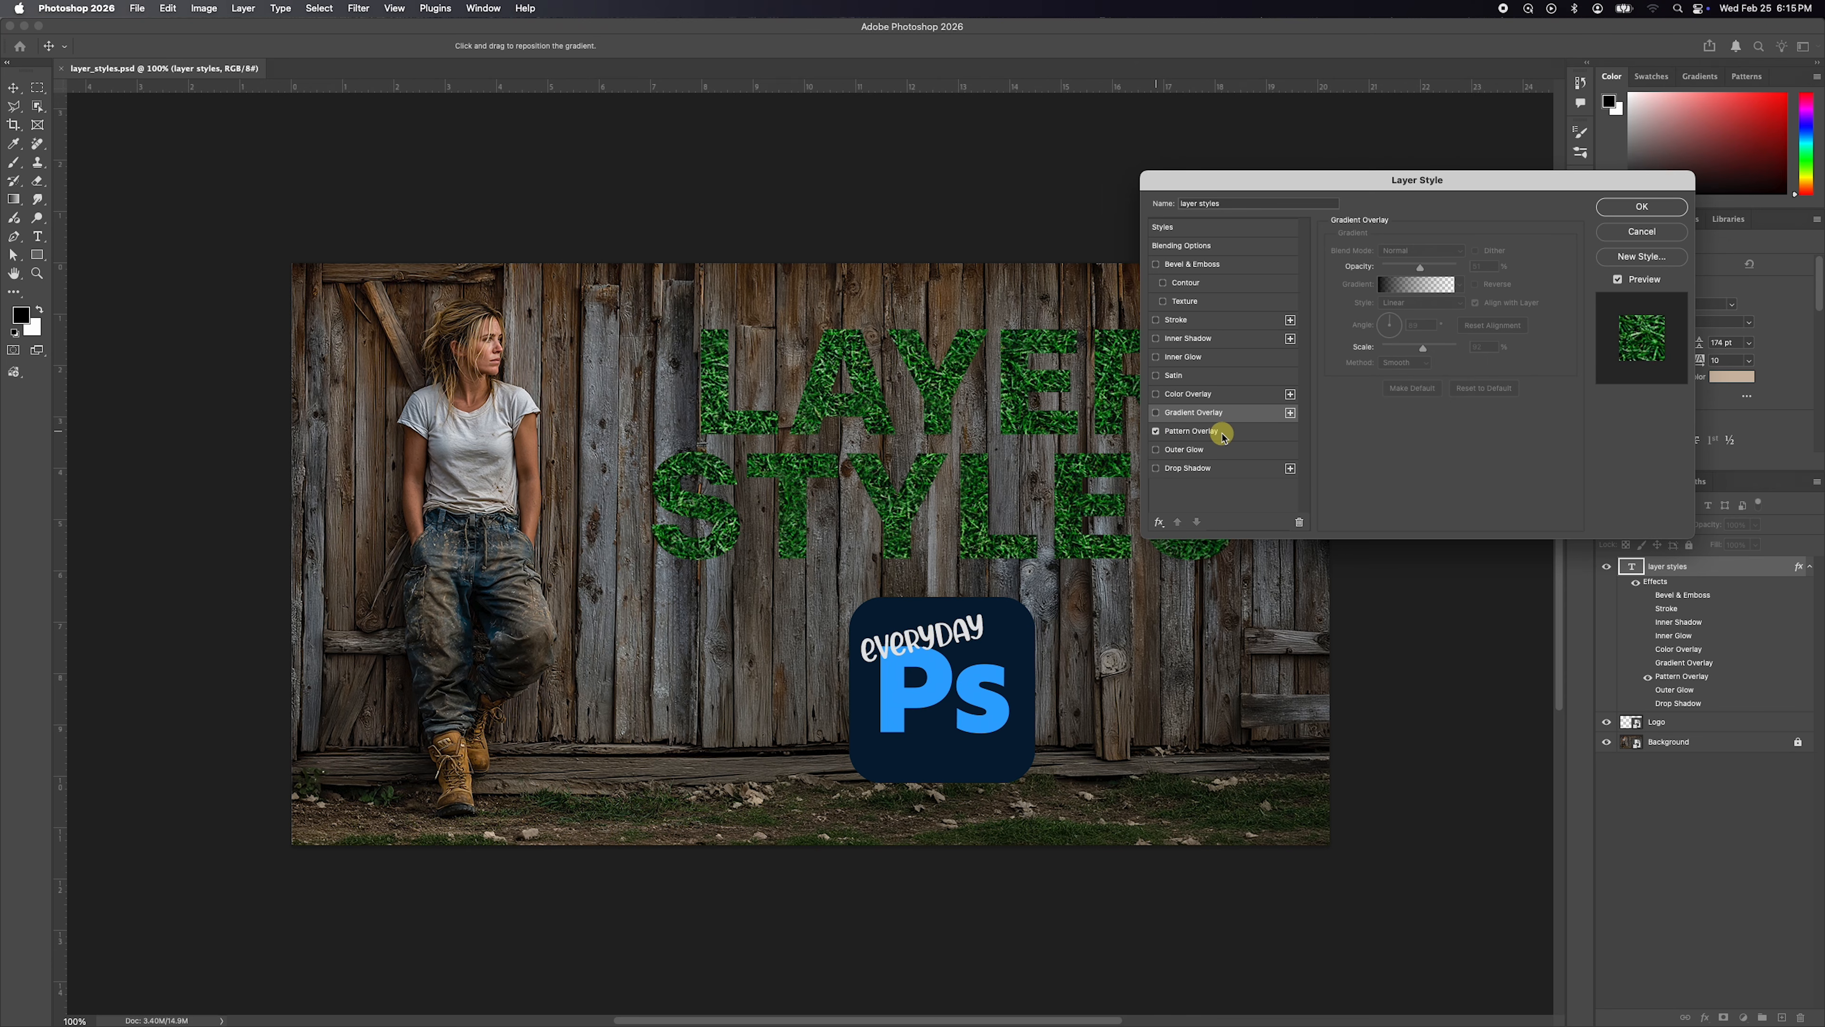
pyautogui.click(1206, 434)
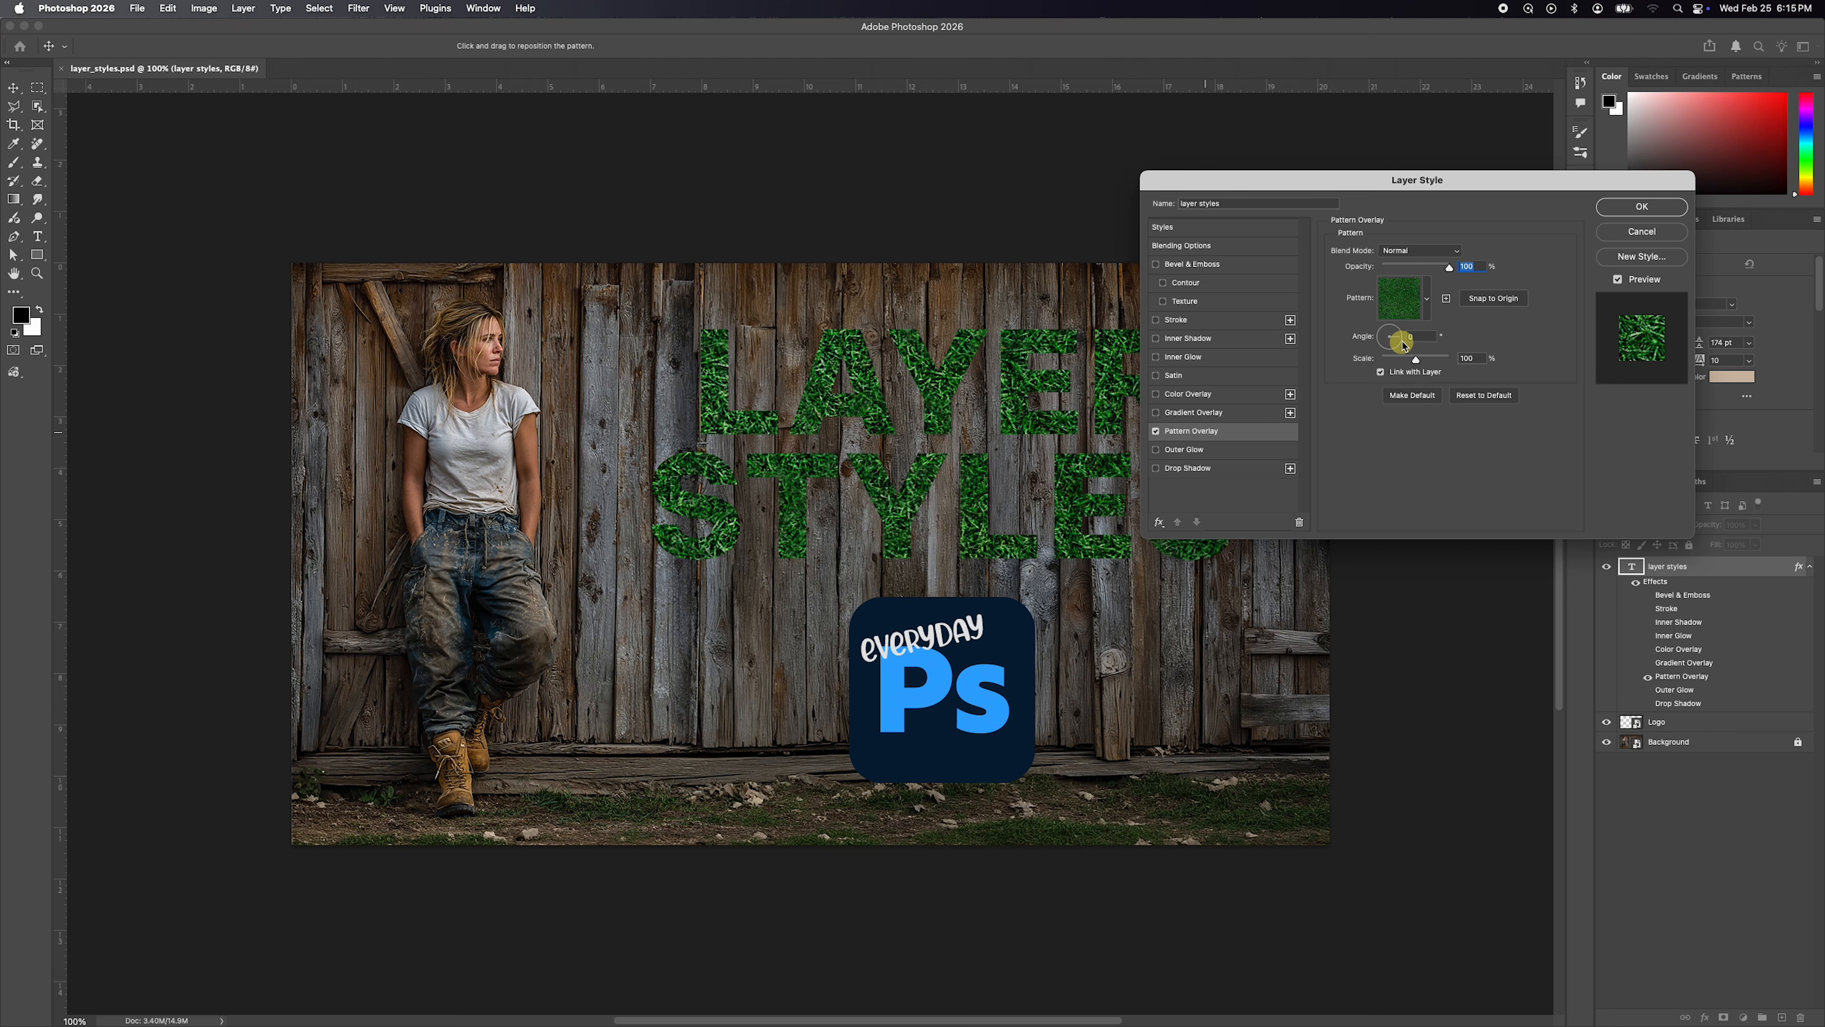
# Try the yellow autumn-leaf pattern from the Trees group on the text's pattern overlay.
pyautogui.click(1426, 296)
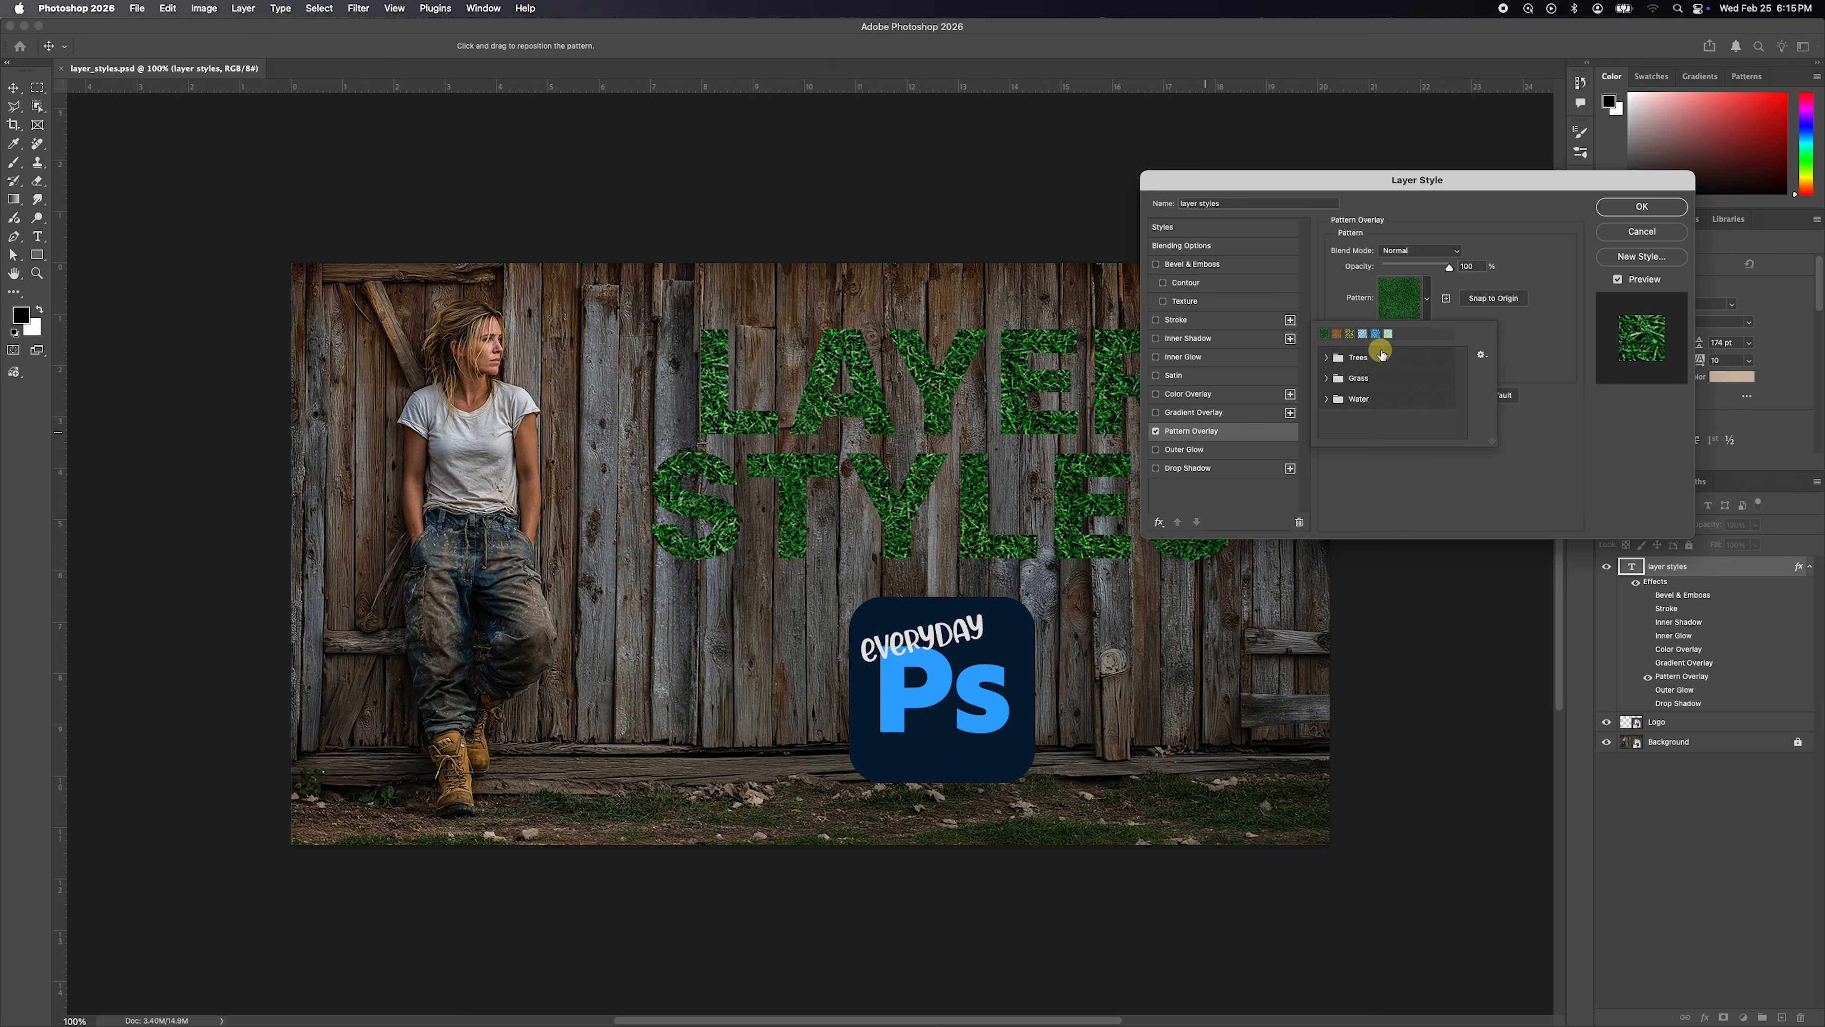
pyautogui.click(1327, 359)
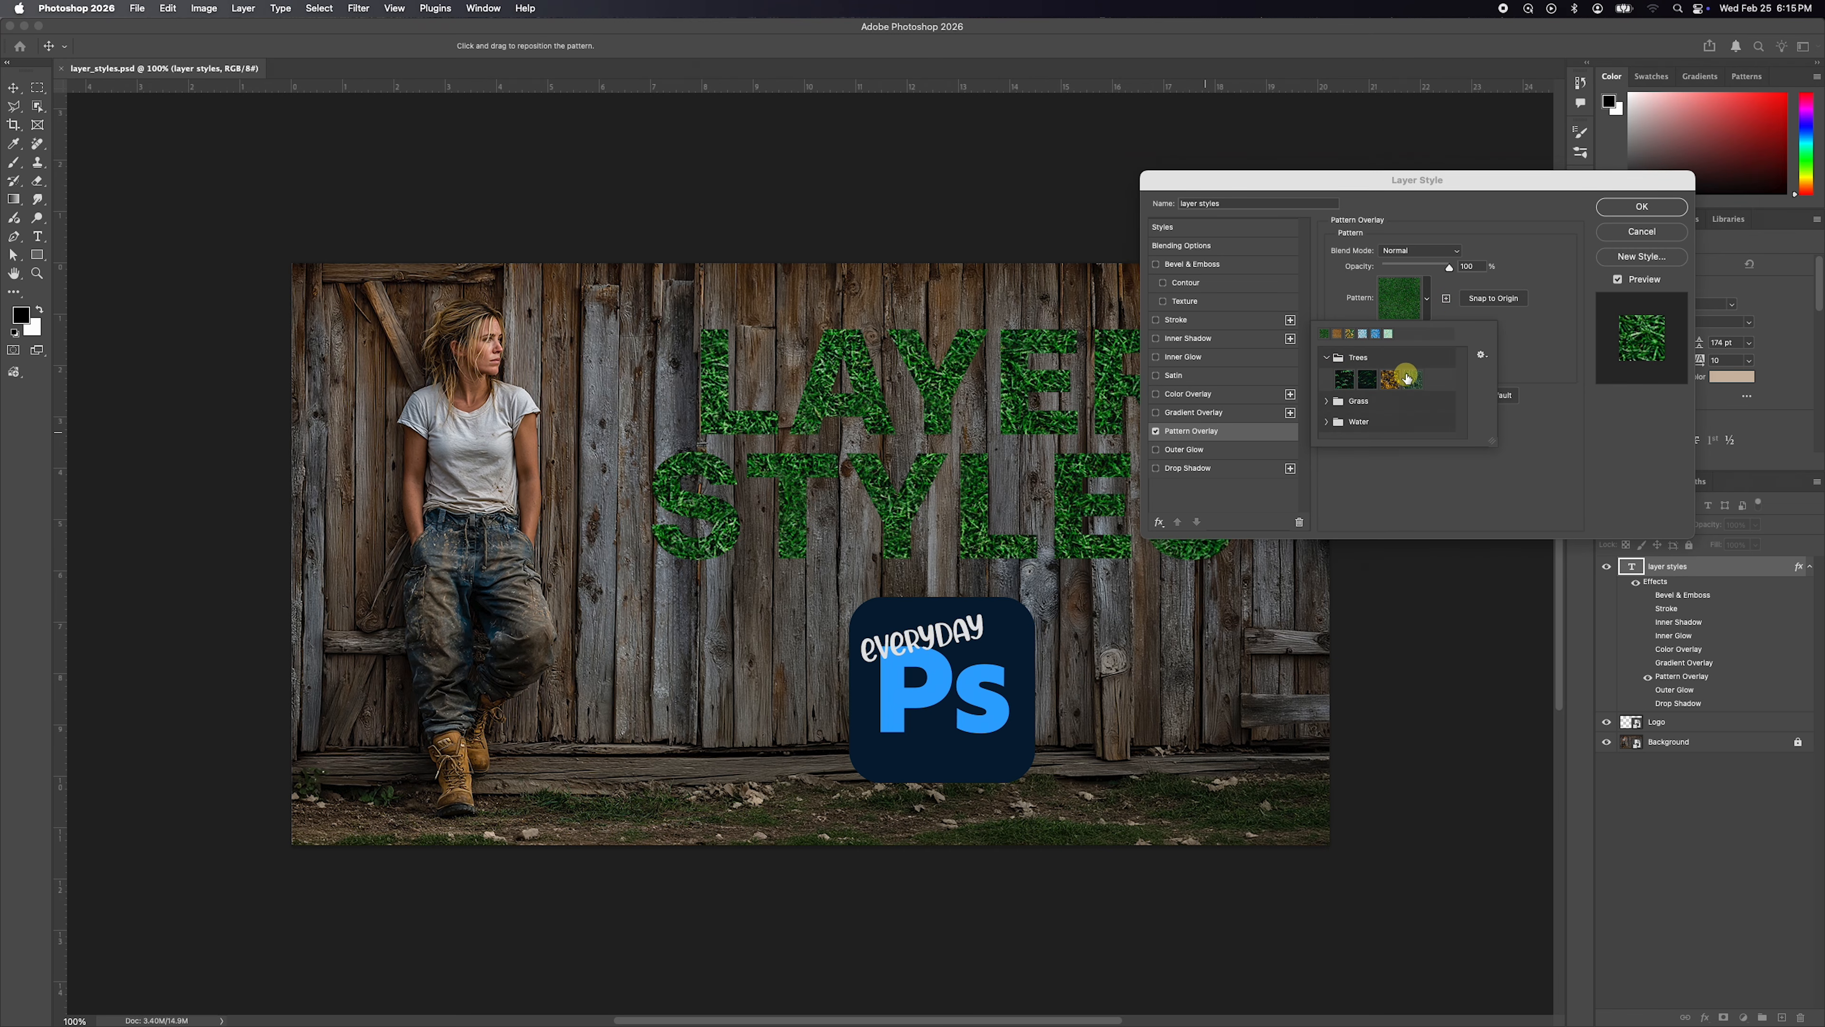
pyautogui.click(1391, 381)
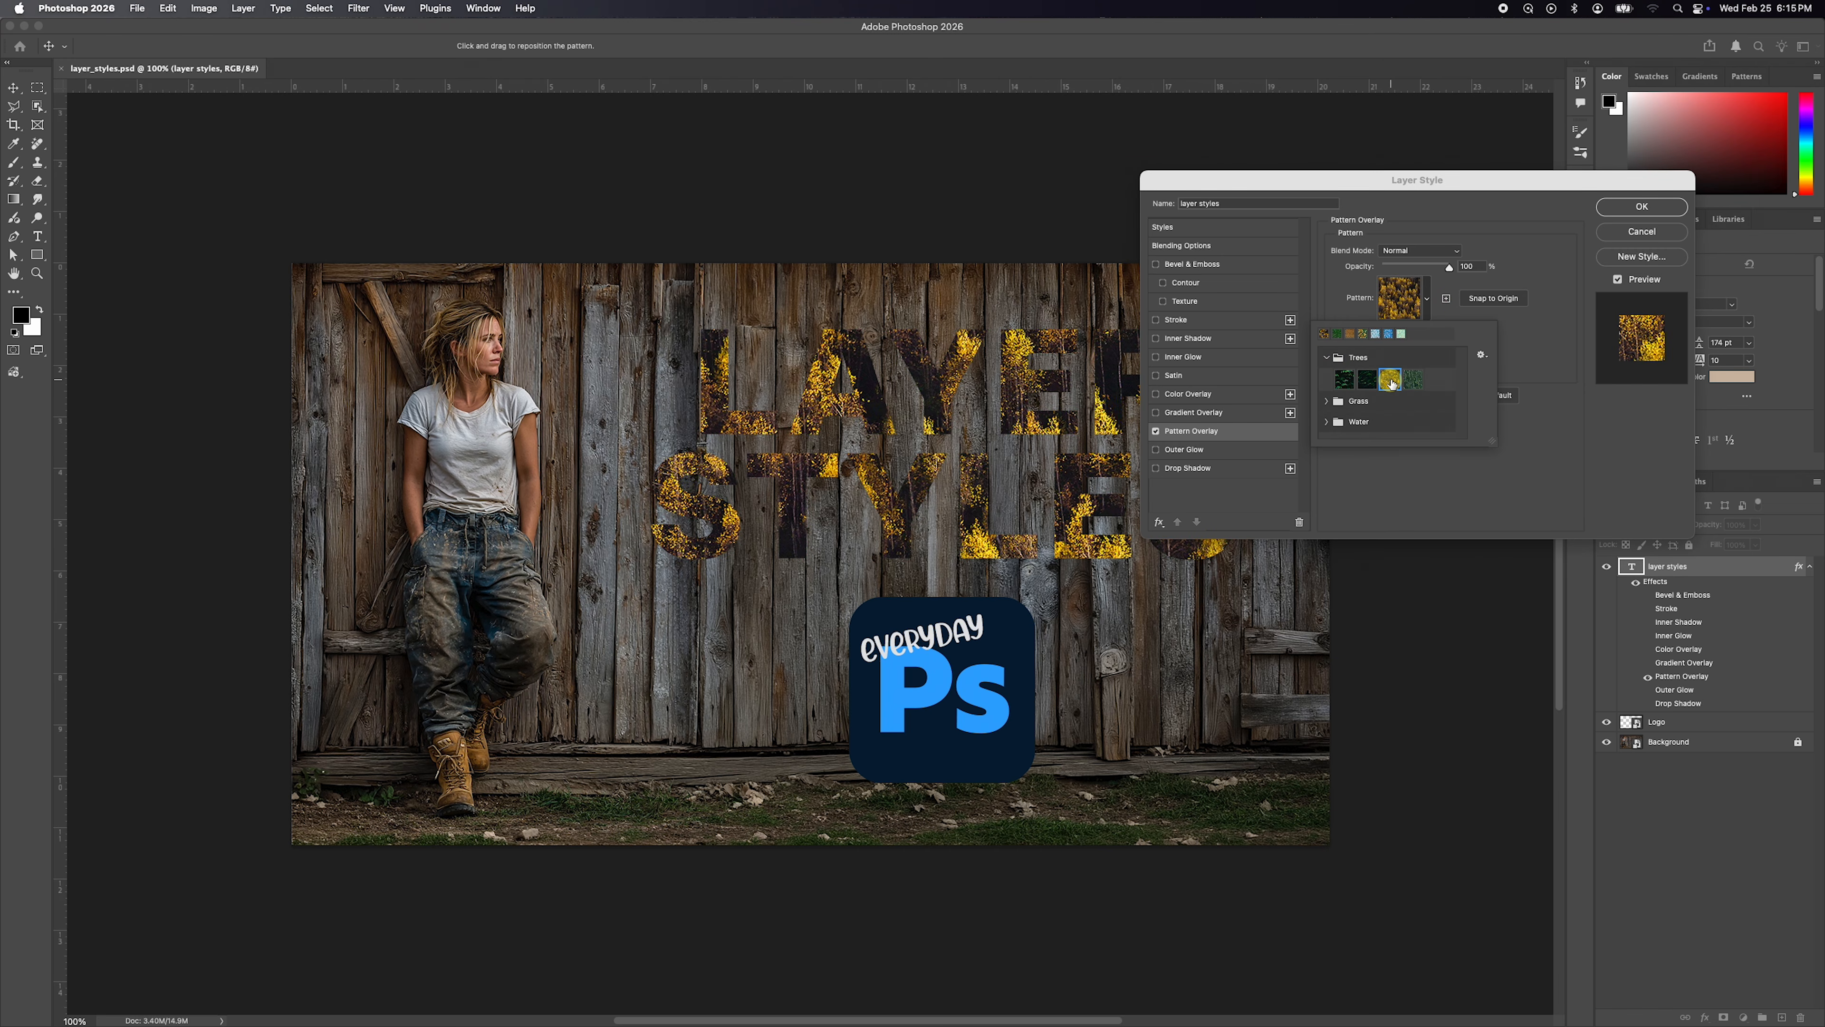
pyautogui.click(1328, 358)
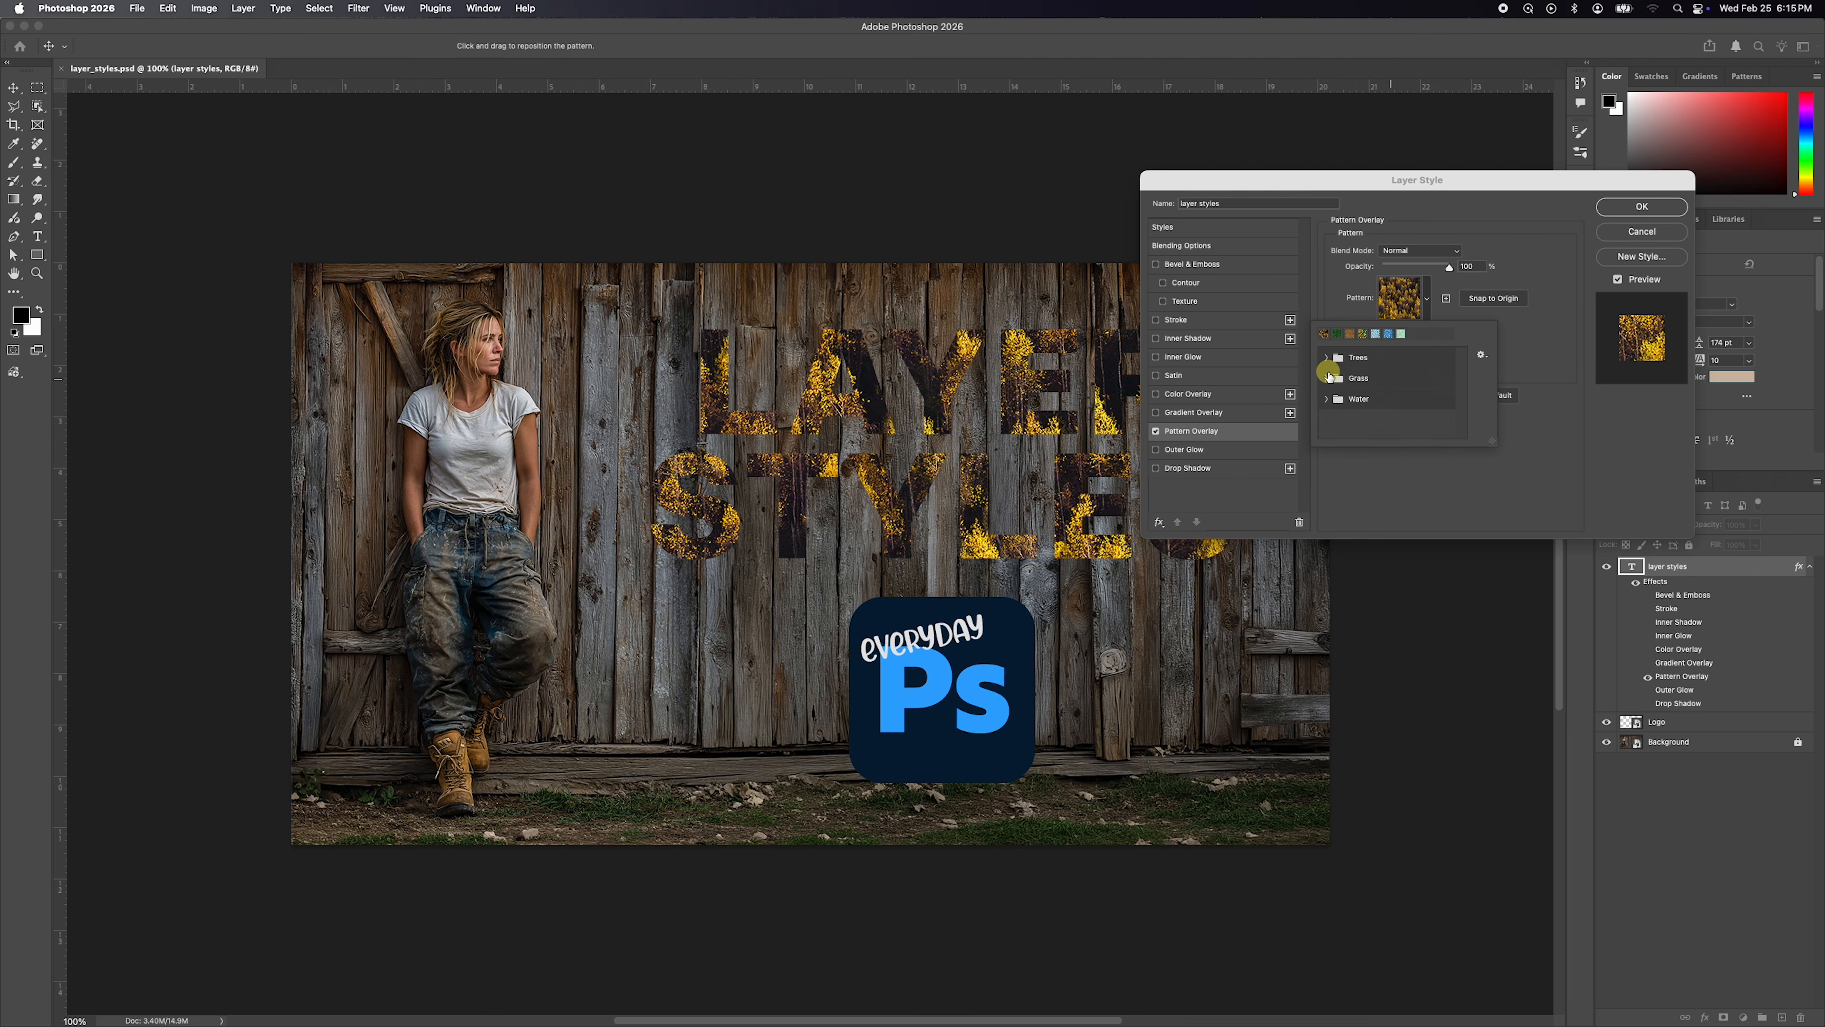
# Try the pale blue water pattern and then the deeper blue one from the Water group on the pattern overlay.
pyautogui.click(1327, 399)
pyautogui.click(1385, 424)
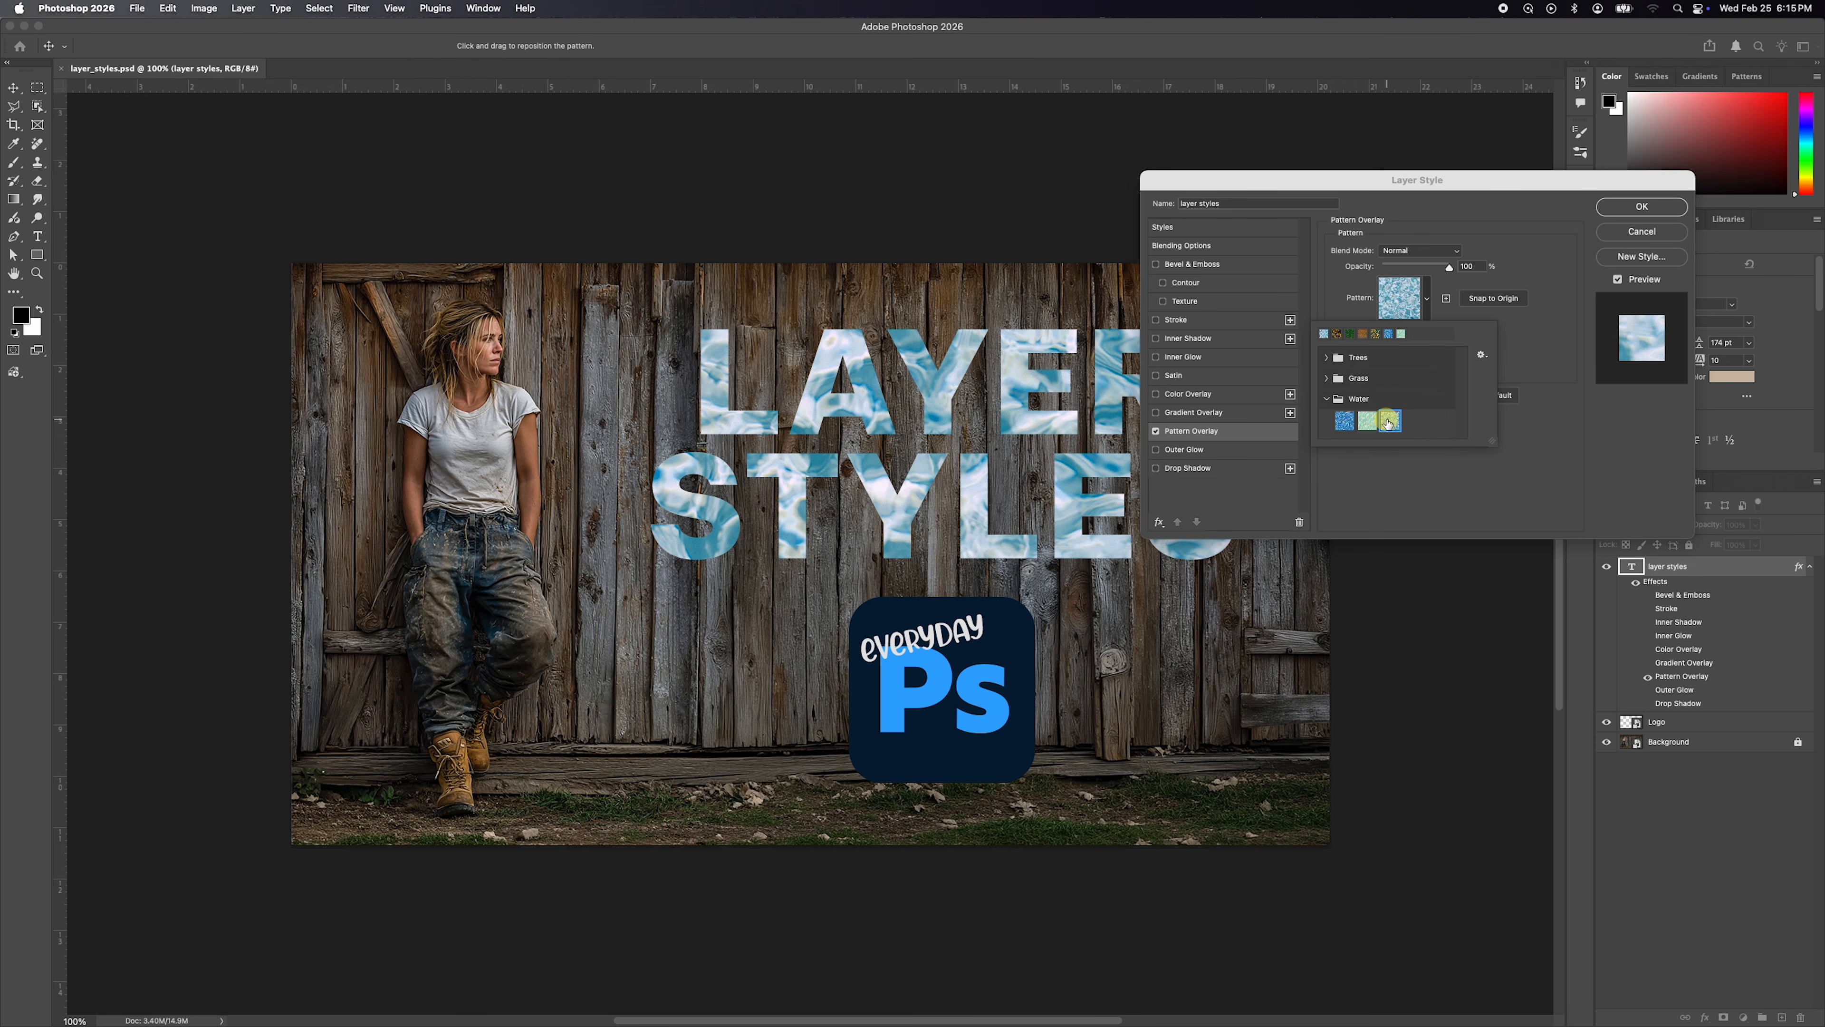
pyautogui.click(1394, 426)
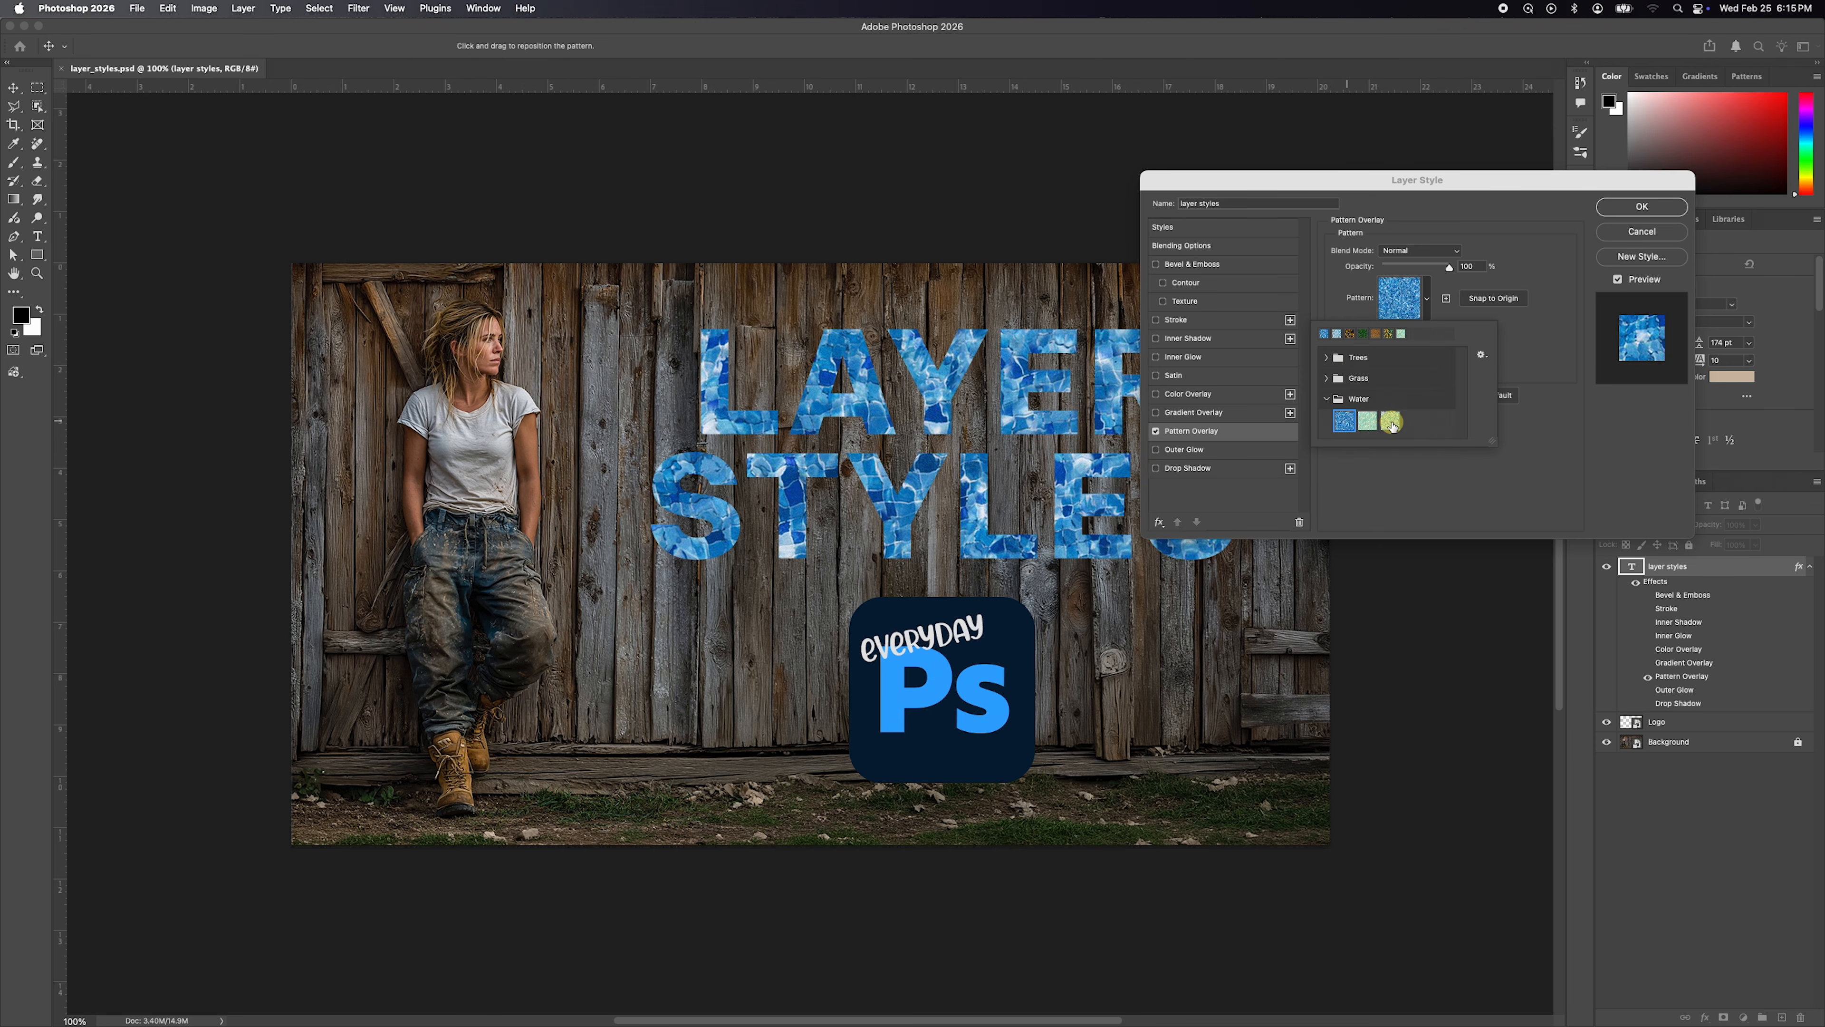
pyautogui.click(1326, 399)
pyautogui.click(1516, 350)
# Turn off Pattern Overlay, enable Drop Shadow on the text and apply the layer style.
pyautogui.click(1157, 432)
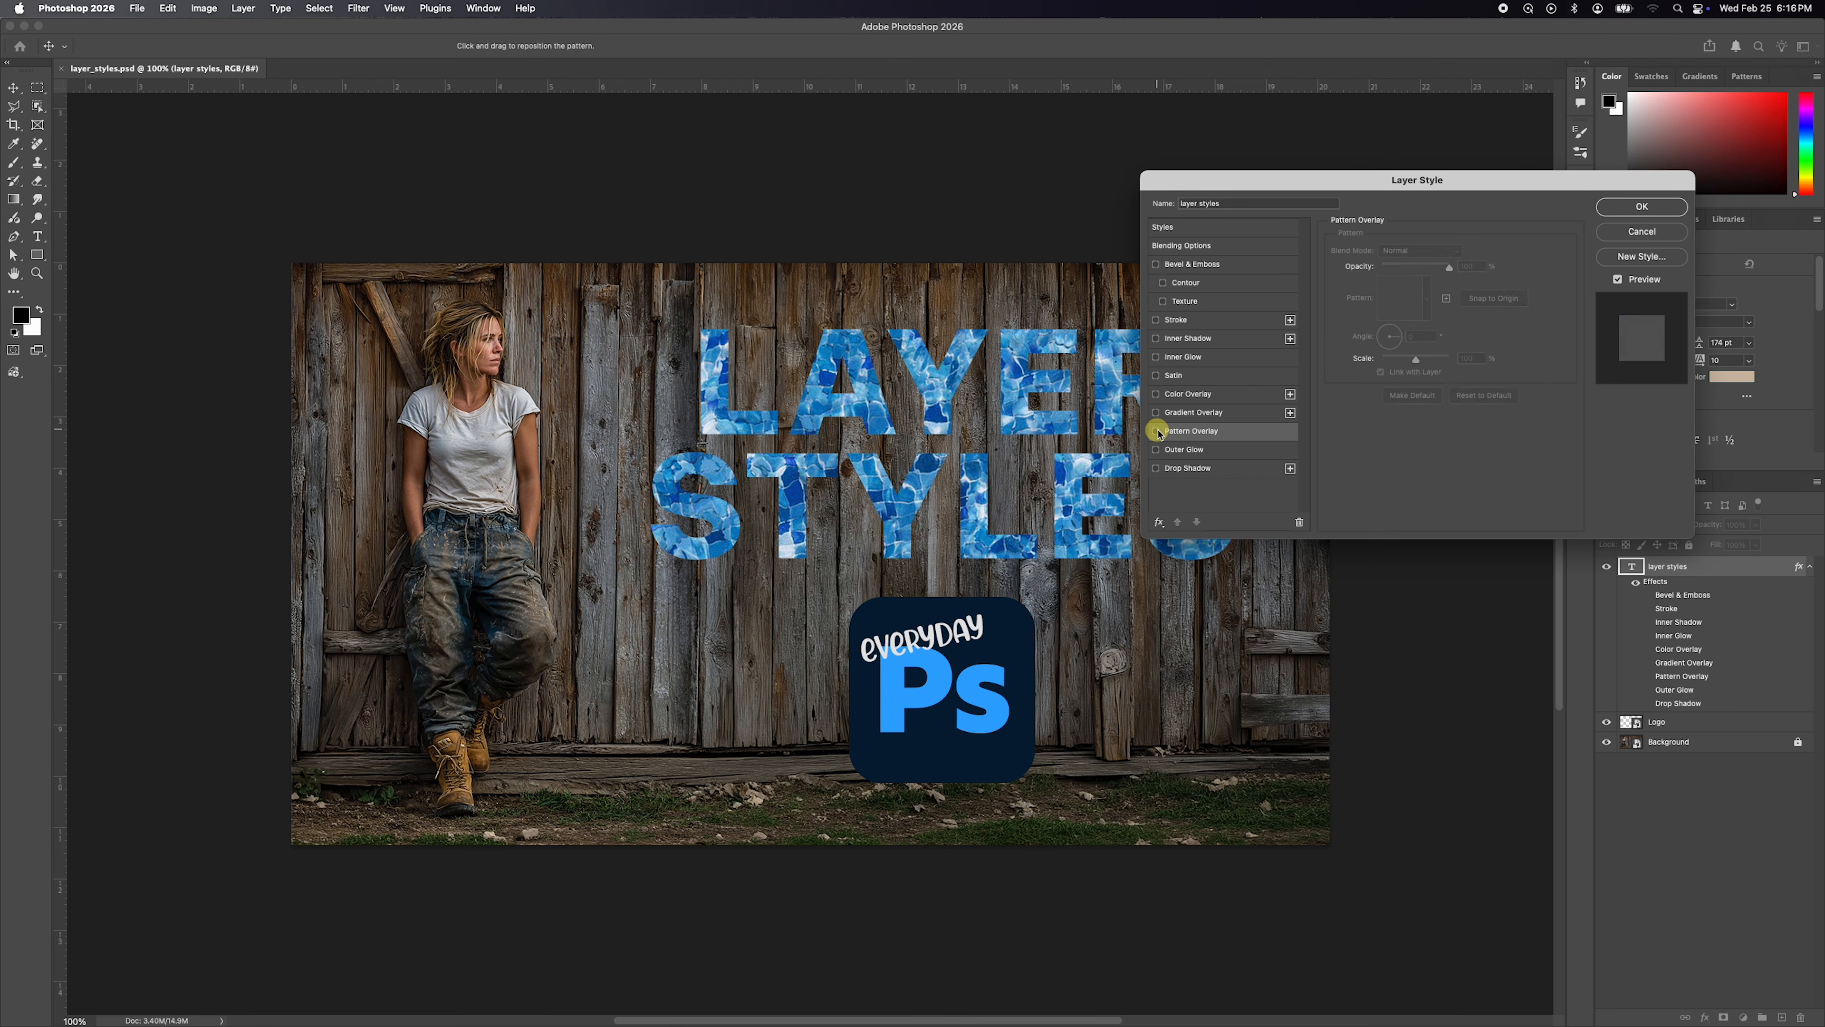
pyautogui.click(1156, 469)
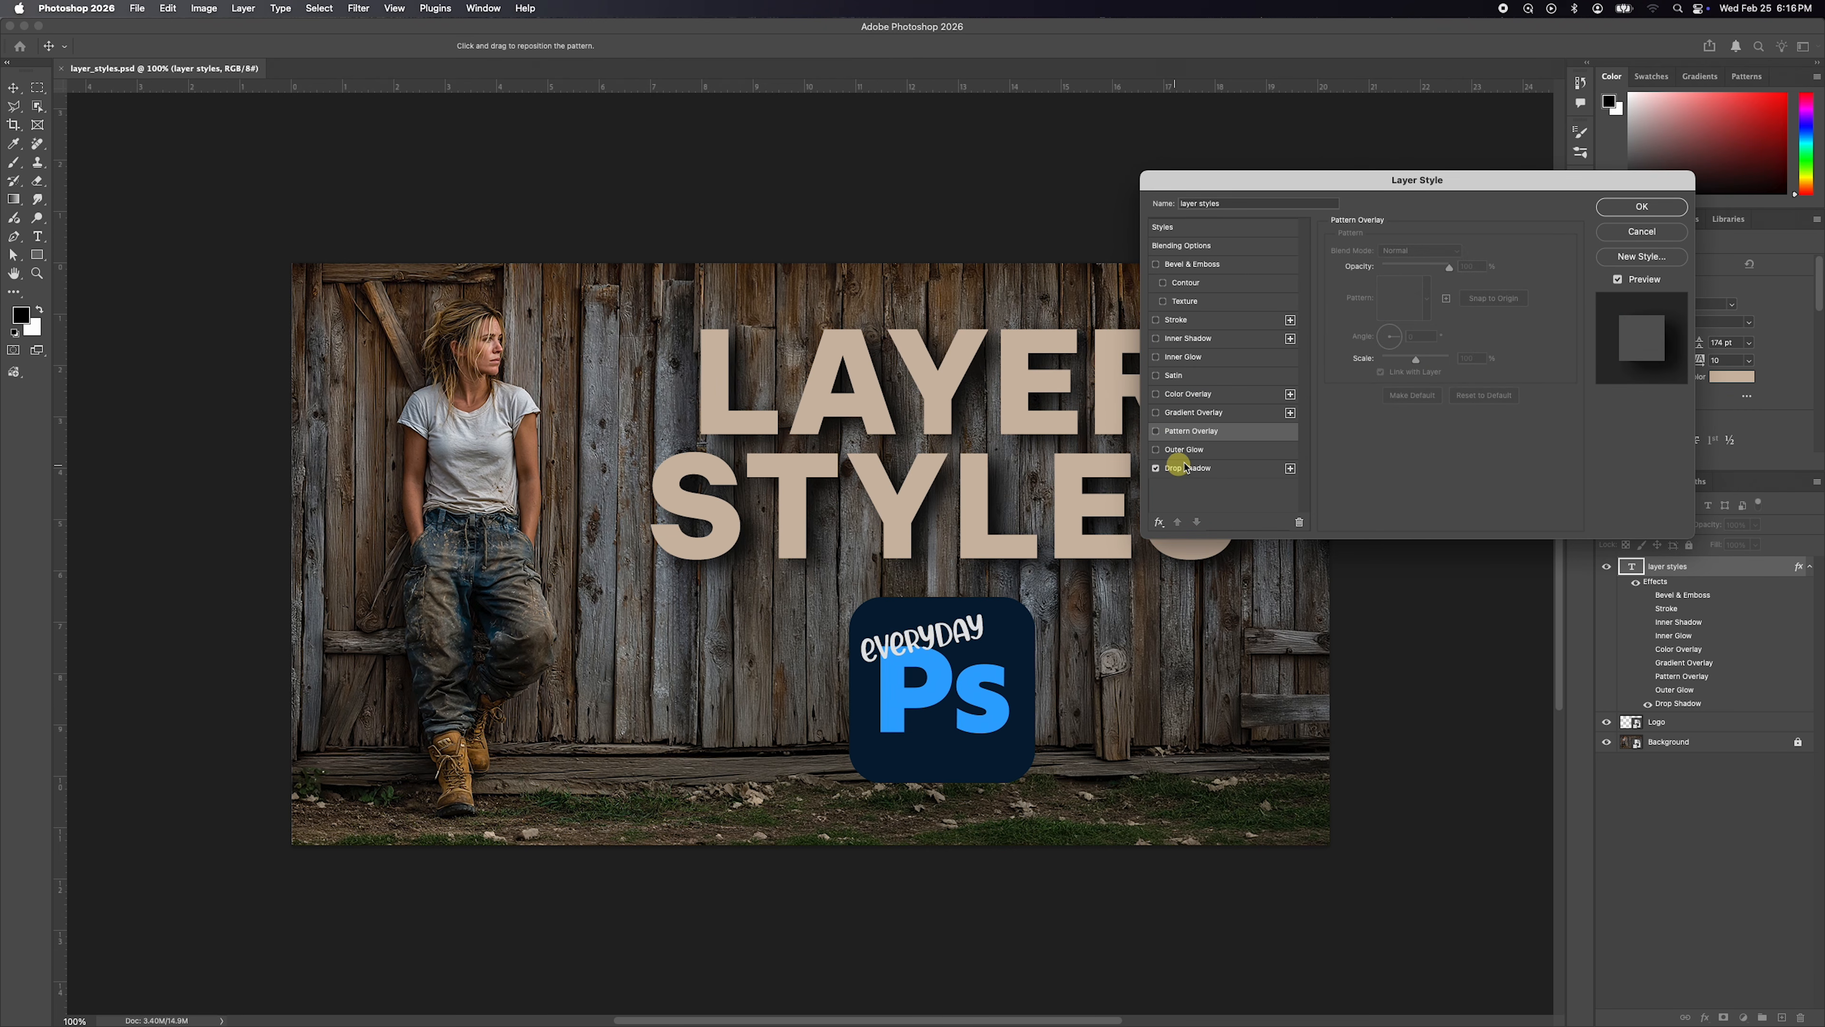
pyautogui.click(1641, 209)
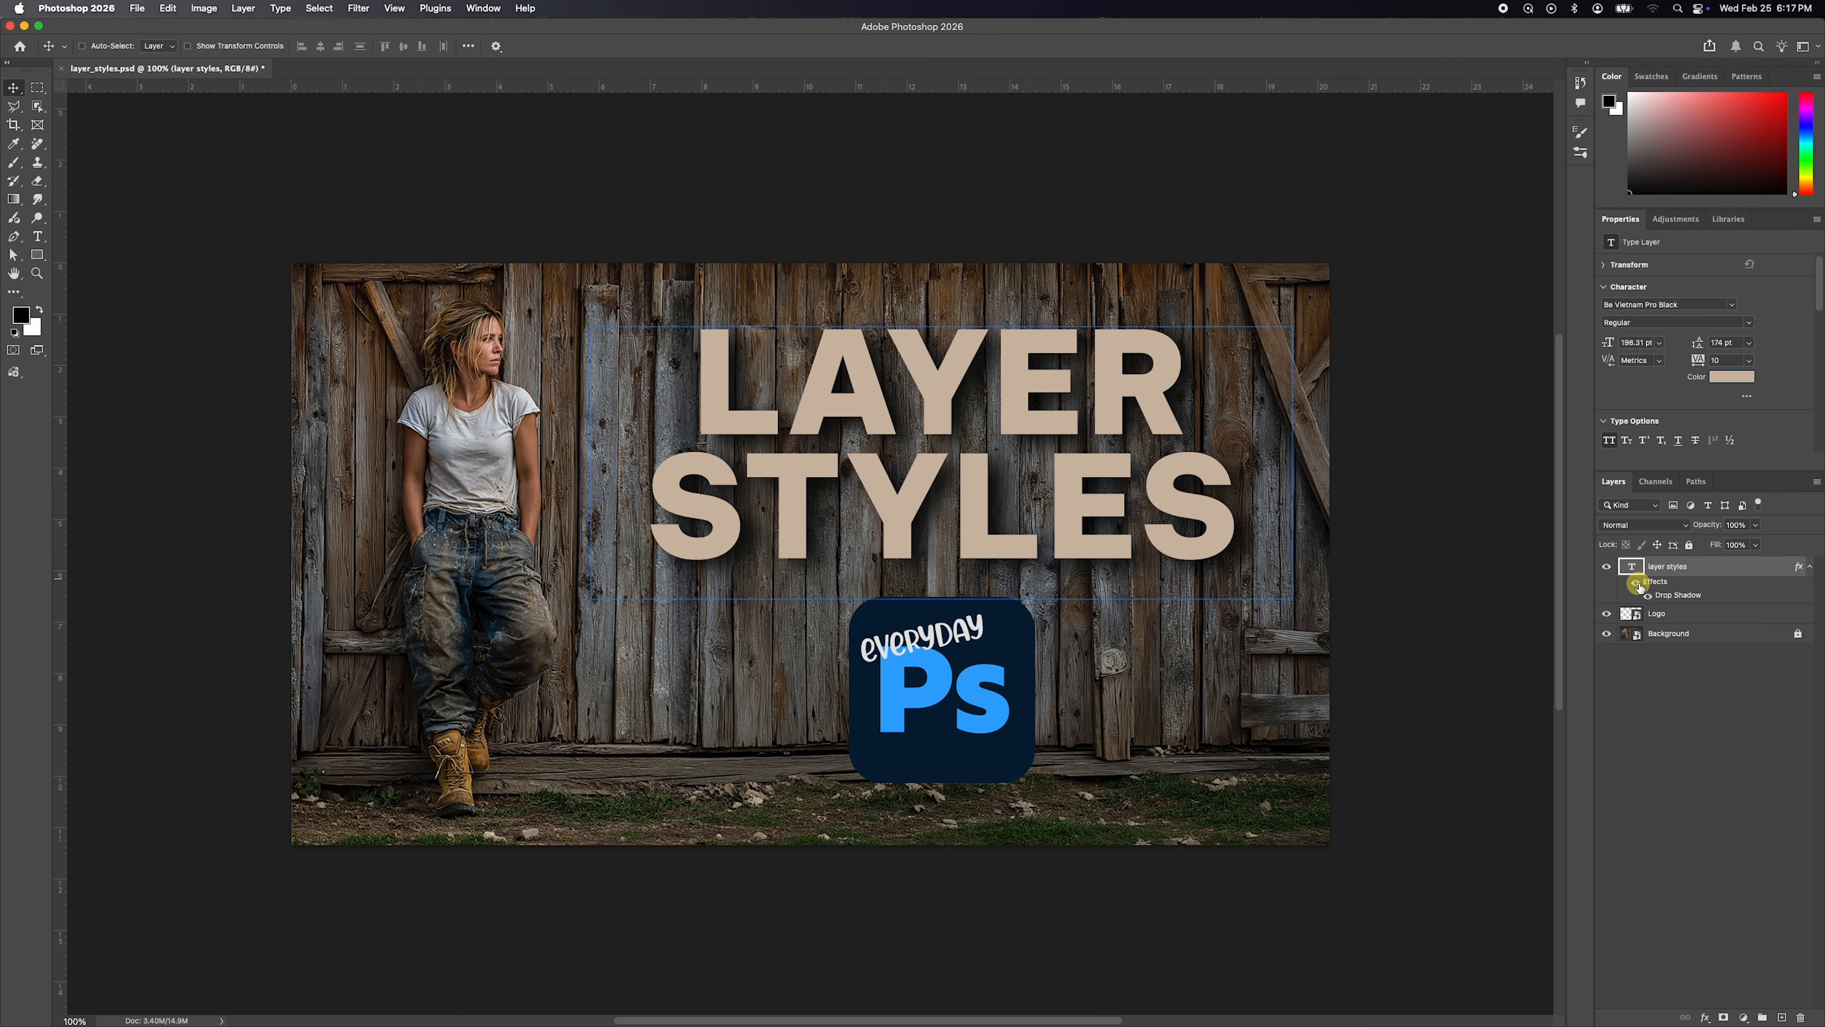
# Toggle the visibility of the text layer's Drop Shadow and of all its effects off and back on to compare.
pyautogui.click(1649, 596)
pyautogui.click(1650, 596)
pyautogui.click(1637, 582)
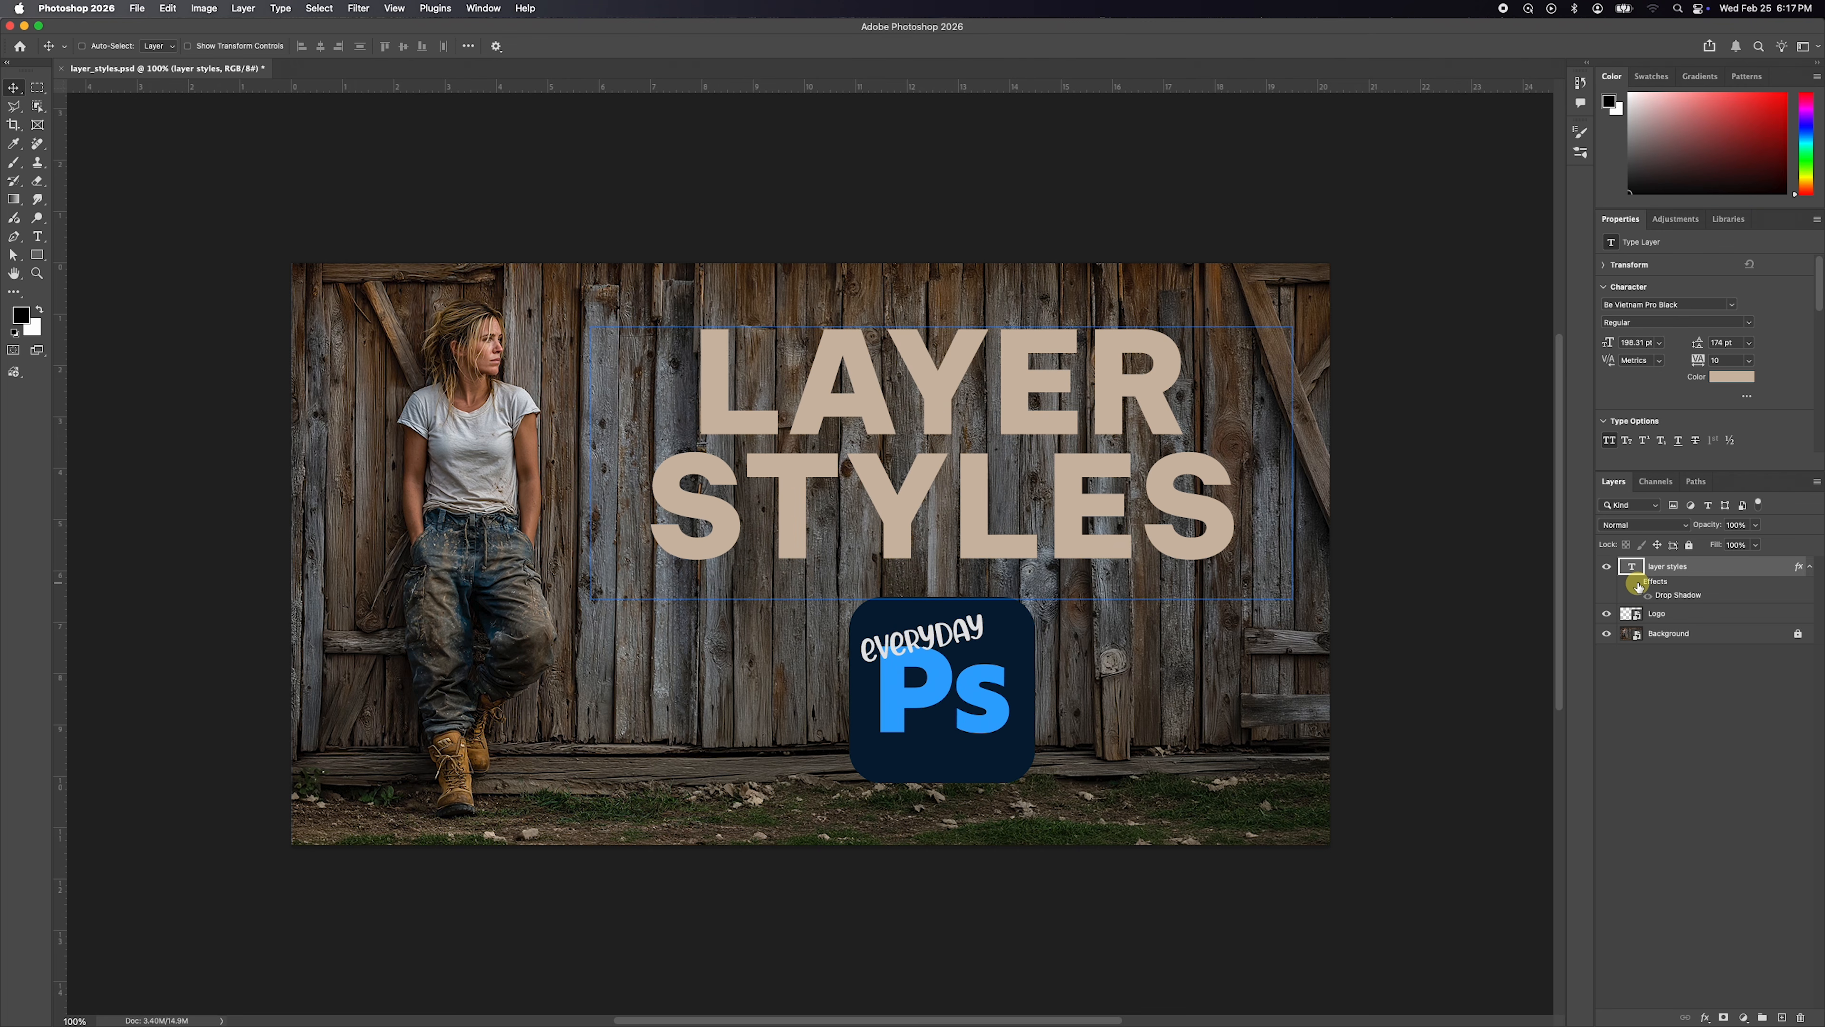
pyautogui.click(1637, 584)
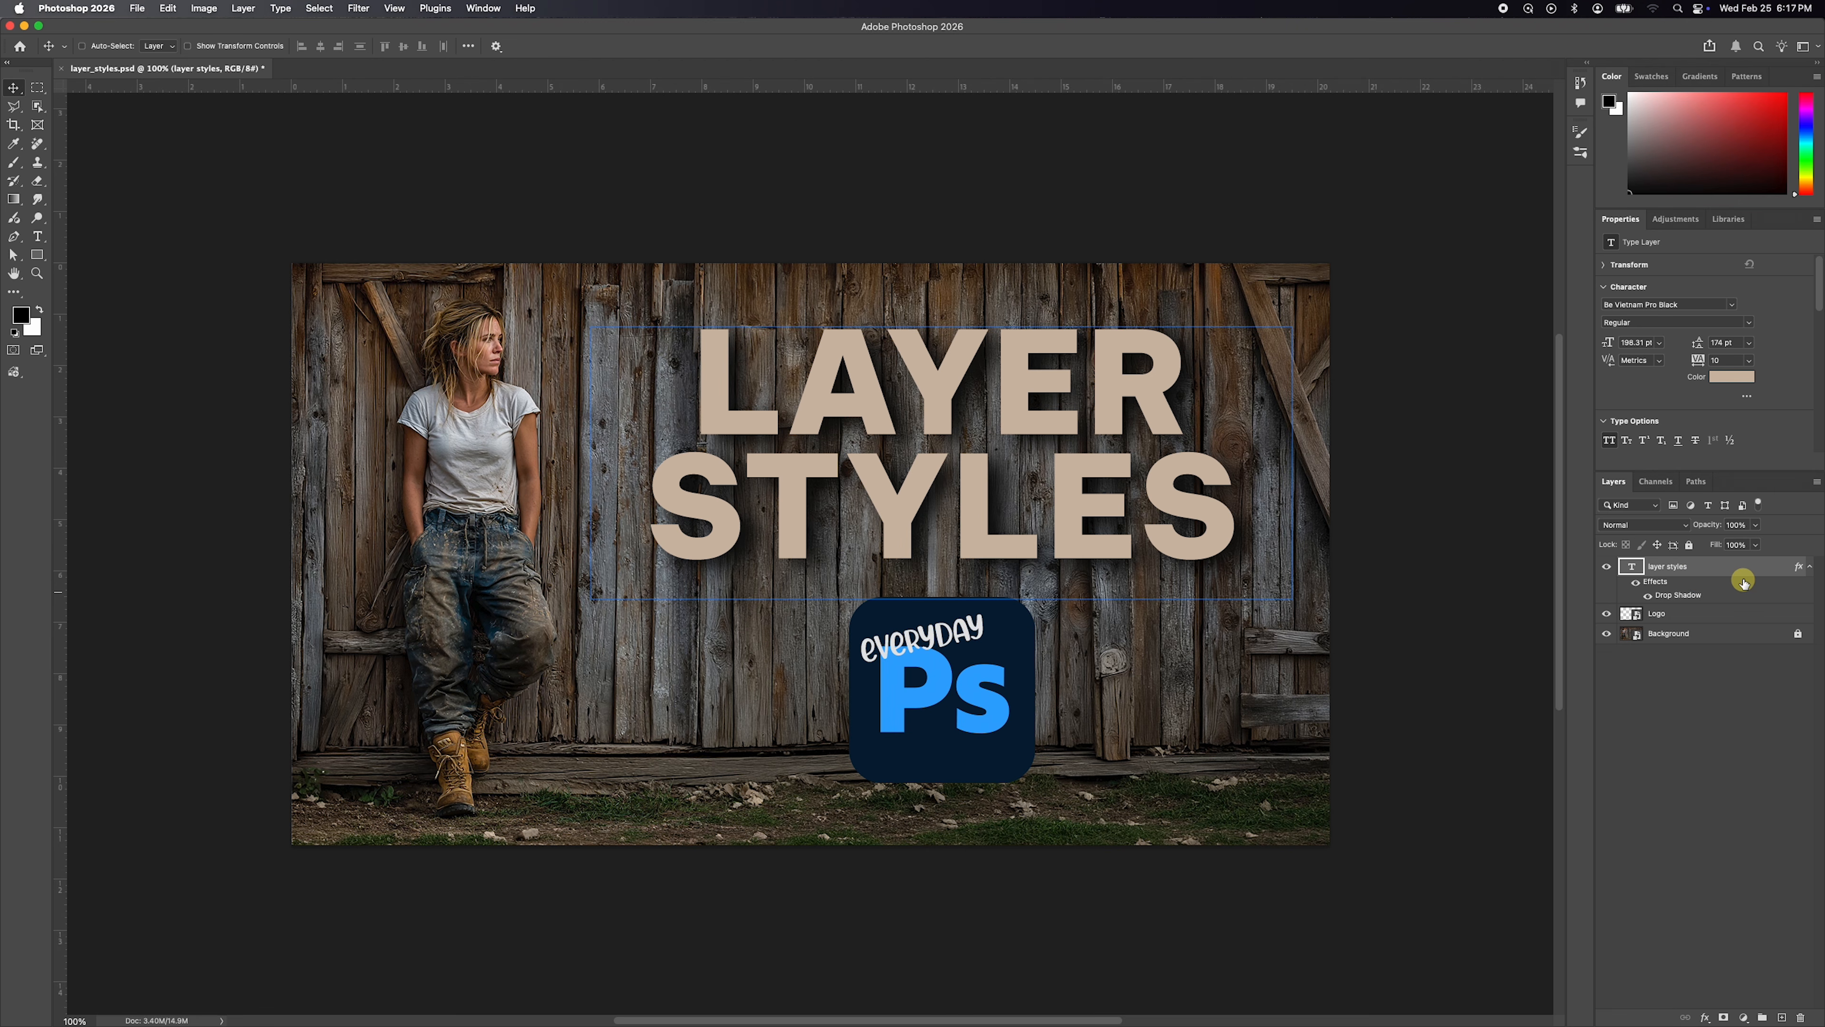
# Copy the text layer's effects, including its Drop Shadow, onto the Logo layer.
pyautogui.click(1652, 609)
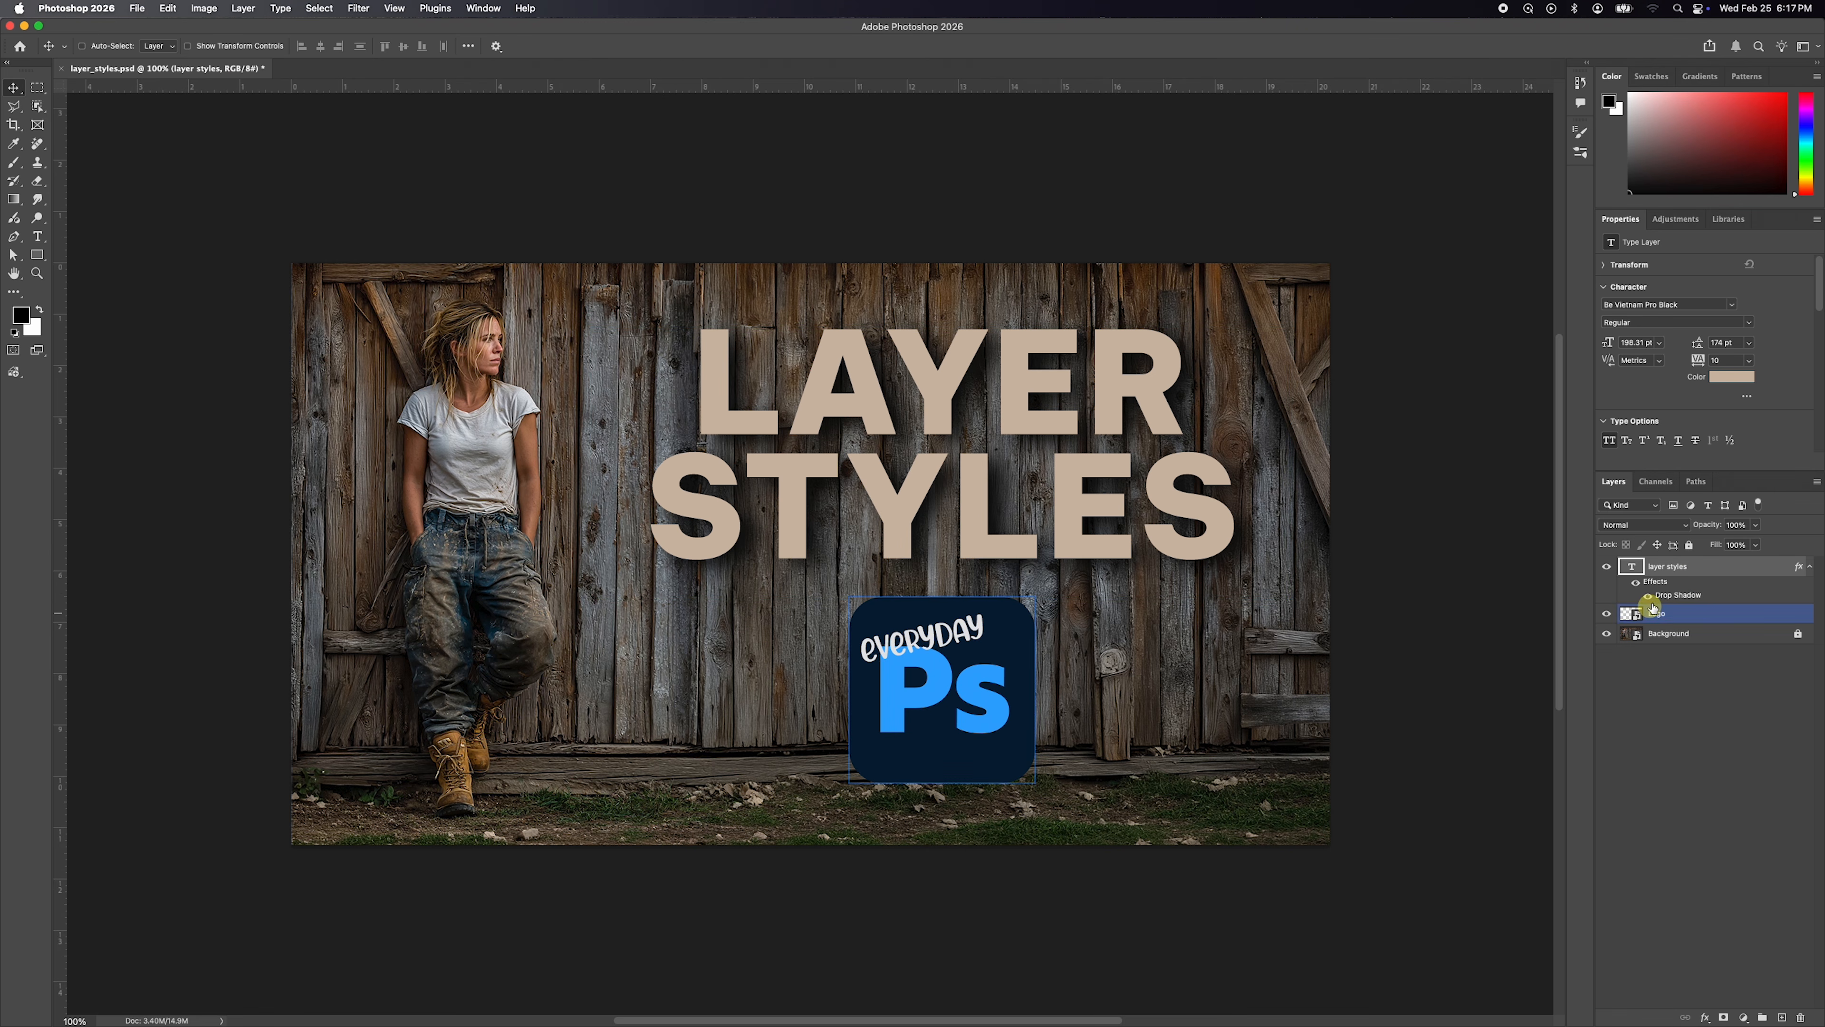
pyautogui.click(1788, 579)
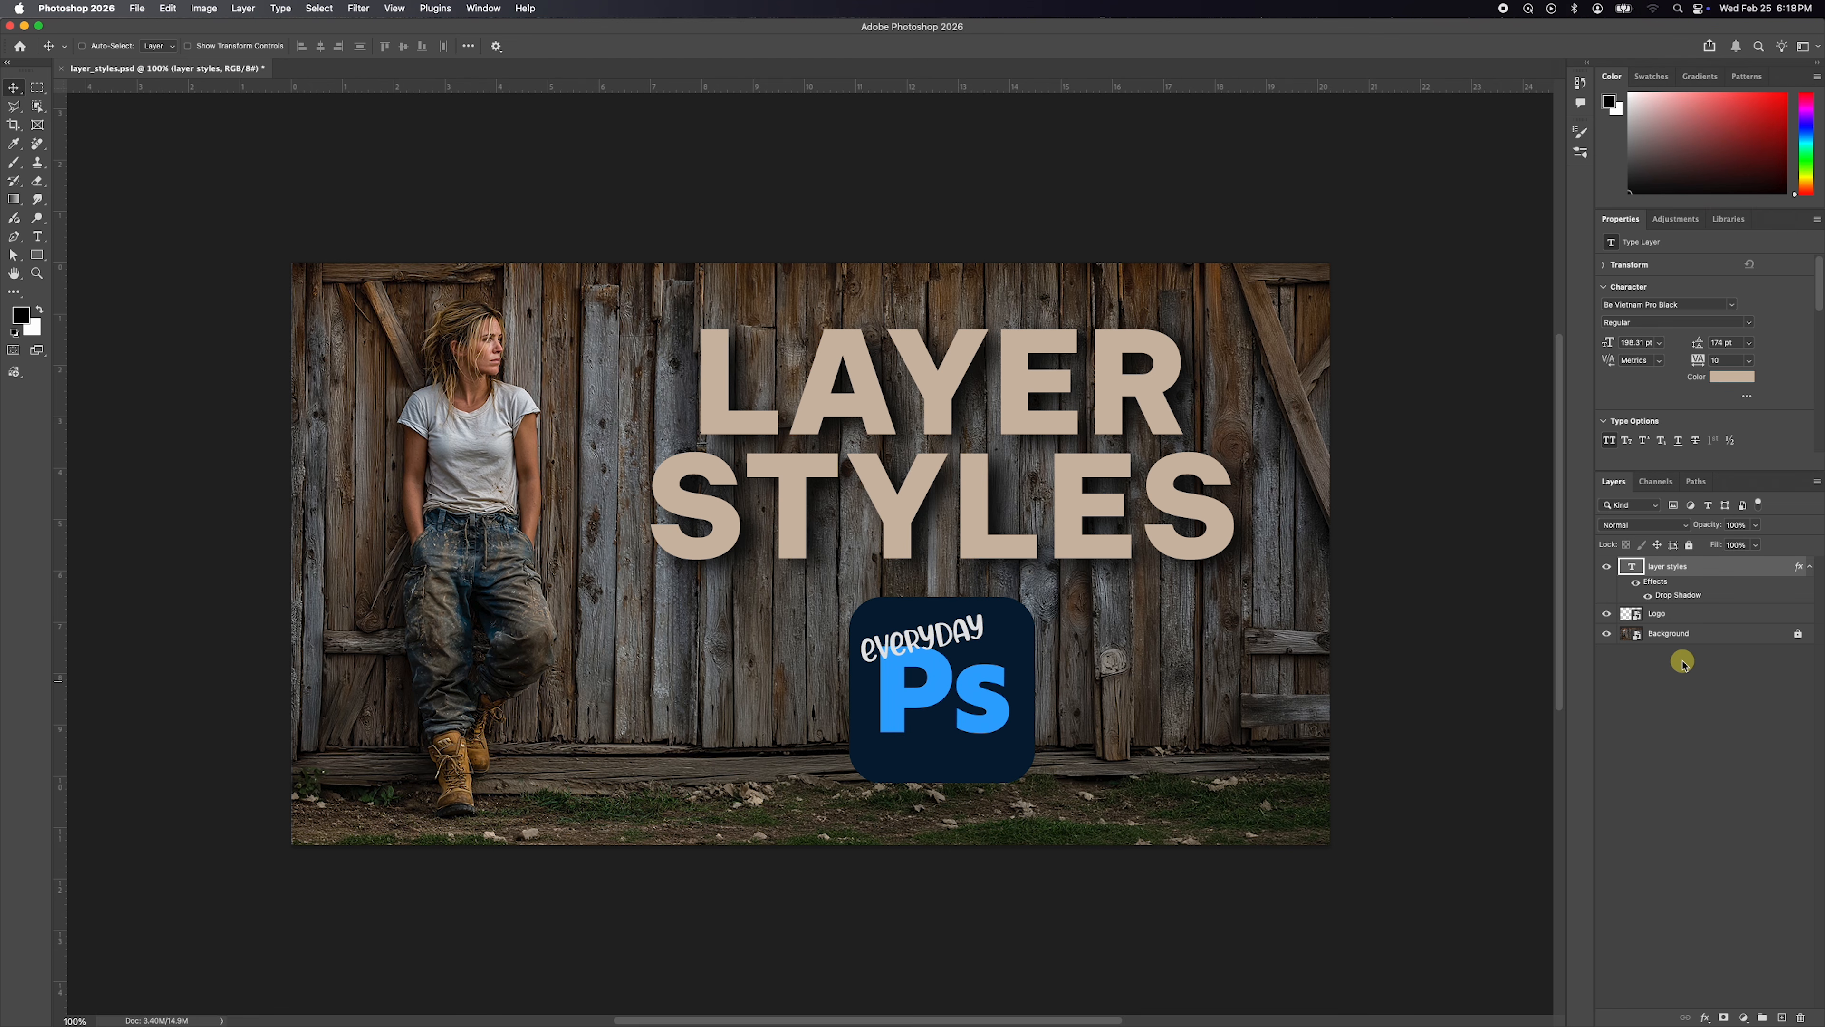
pyautogui.moveTo(1657, 582); pyautogui.dragTo(1690, 616)
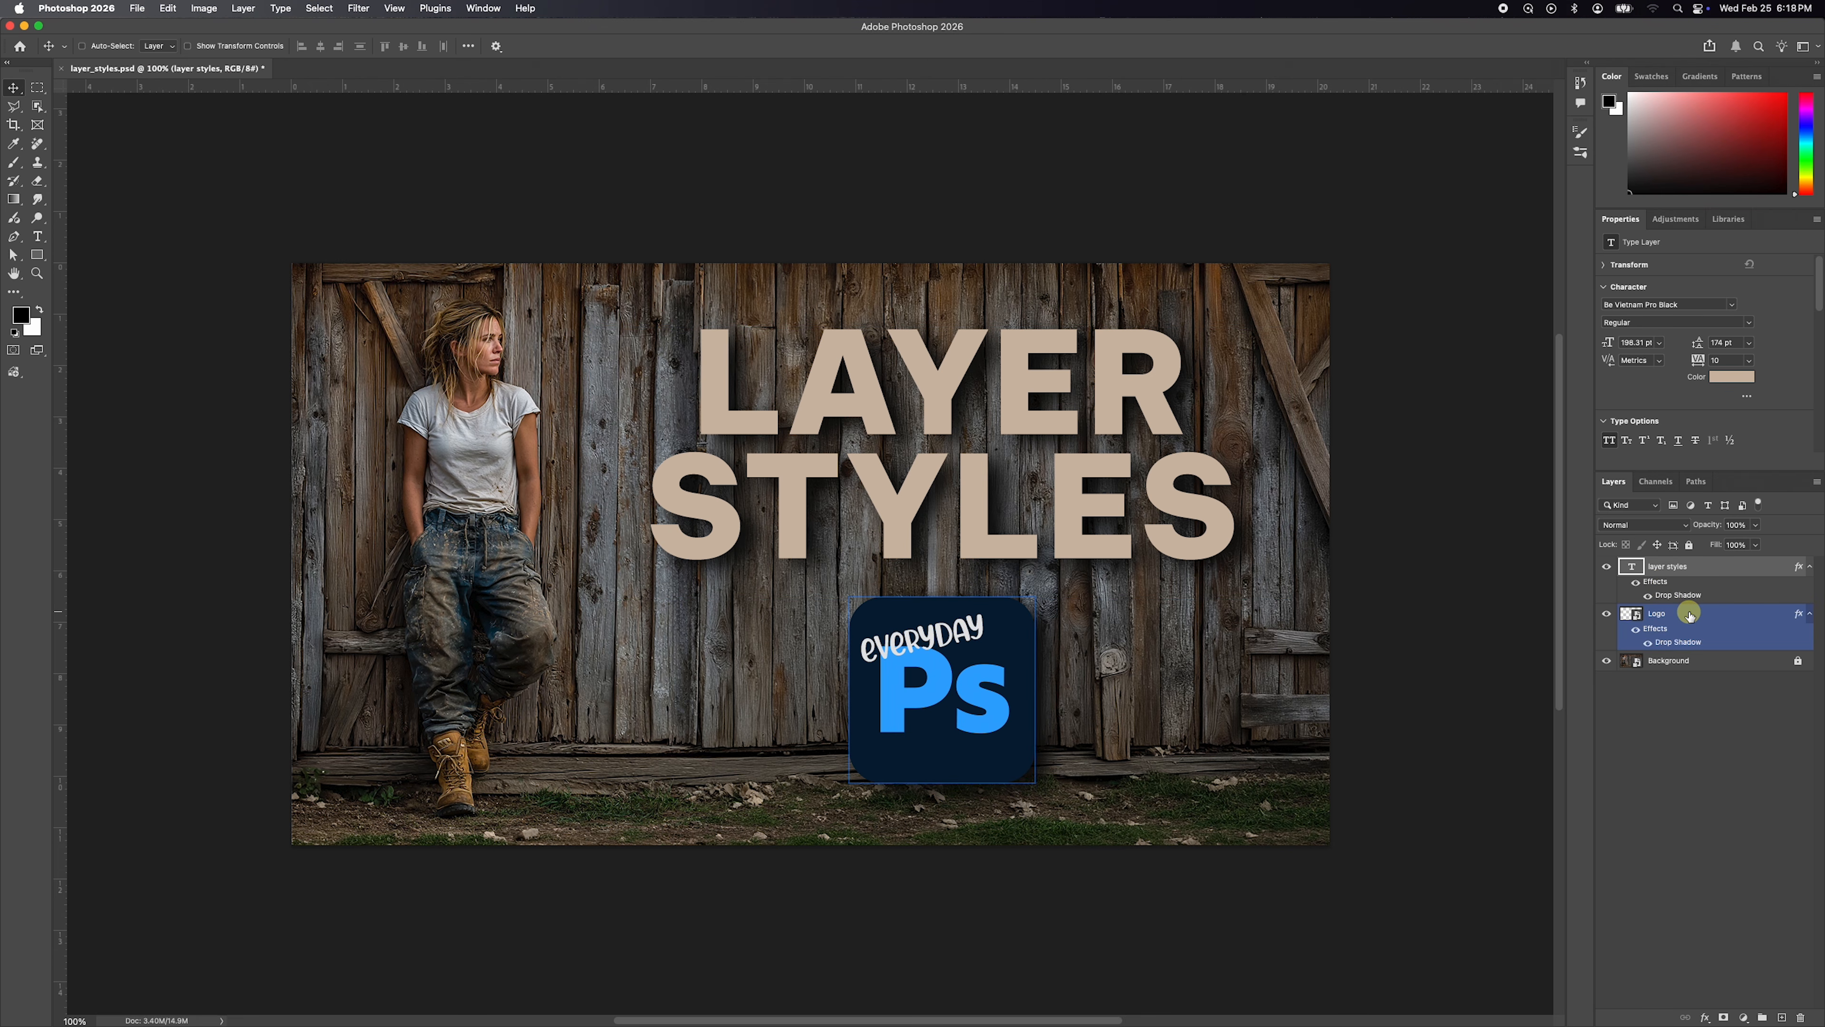